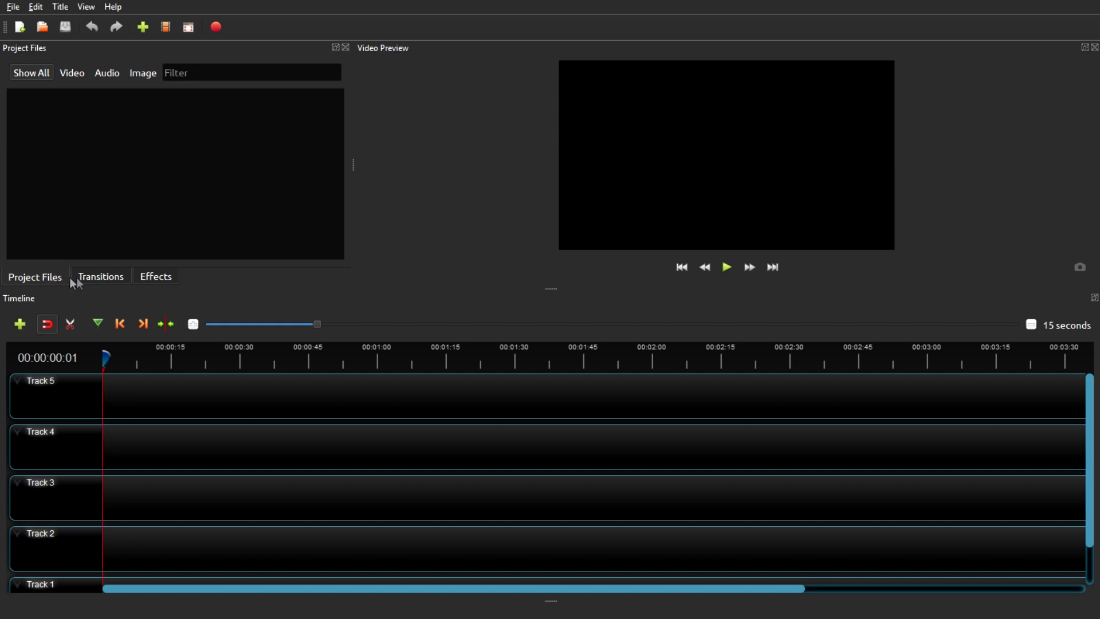
Look through the available transitions and effects, and check the video filter of the project files.
left_click(95, 275)
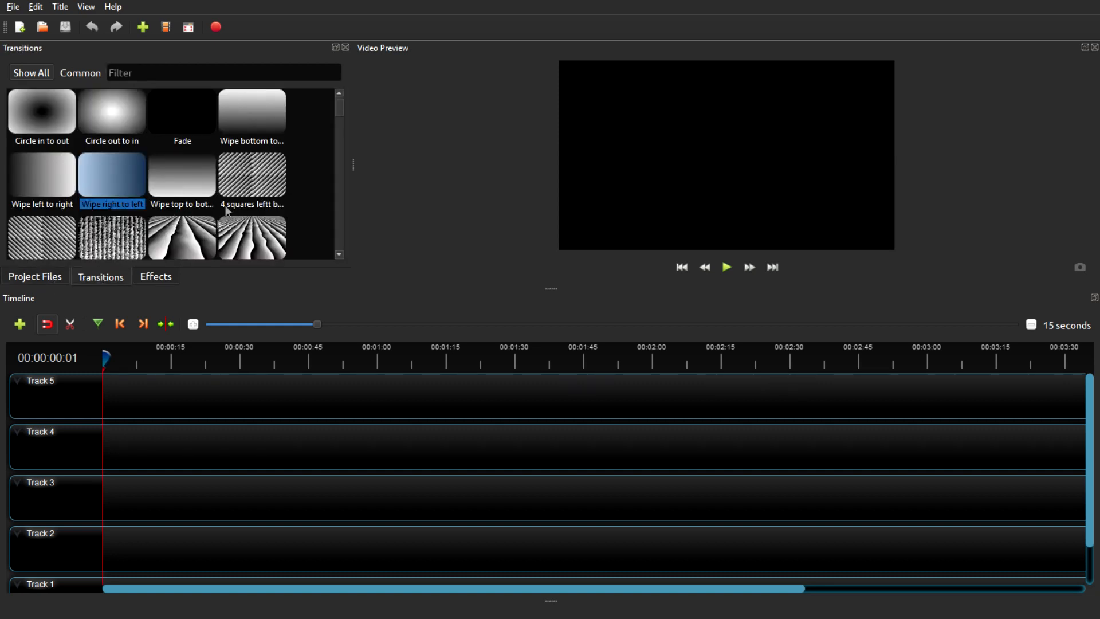
left_click(163, 276)
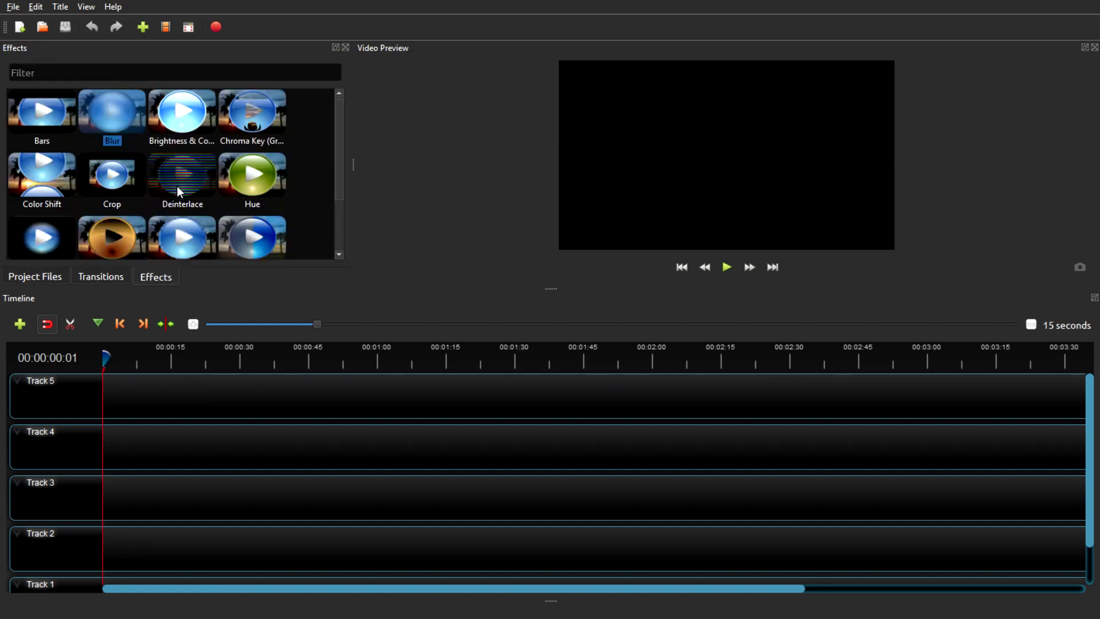
left_click(109, 277)
left_click(56, 280)
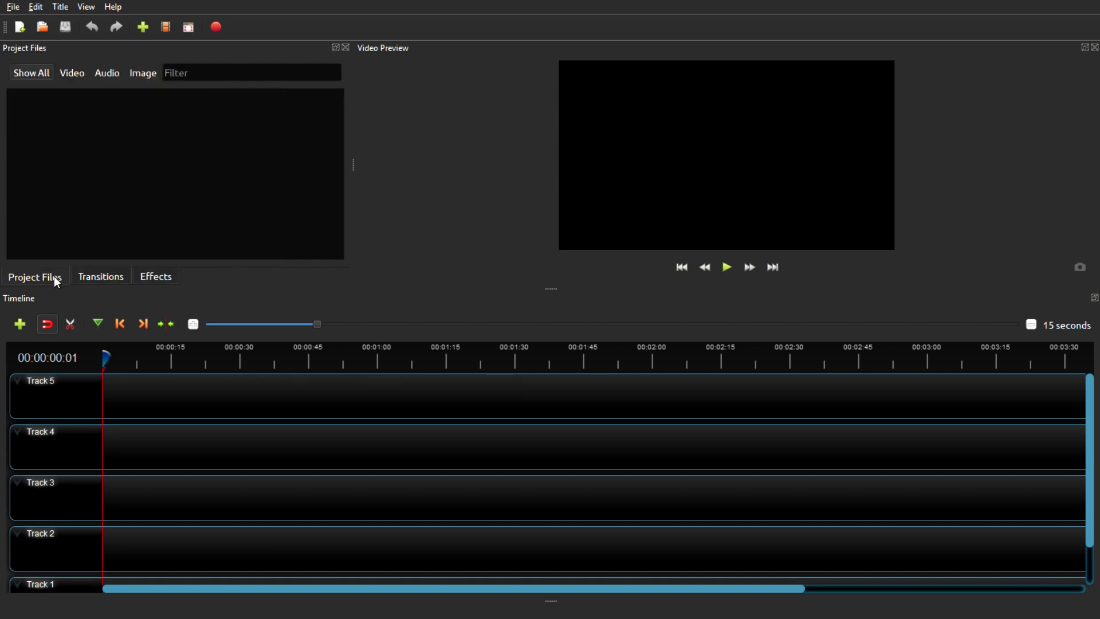
left_click(87, 73)
left_click(41, 73)
Set the project profile to HD 720p 30 fps (1280x720).
left_click(167, 29)
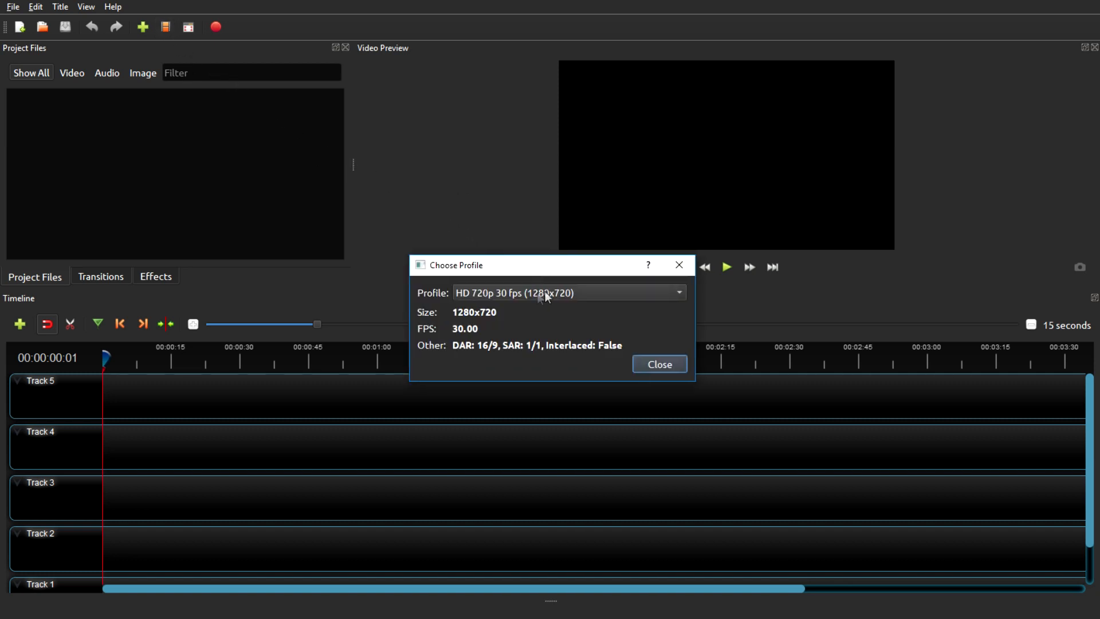
left_click(575, 292)
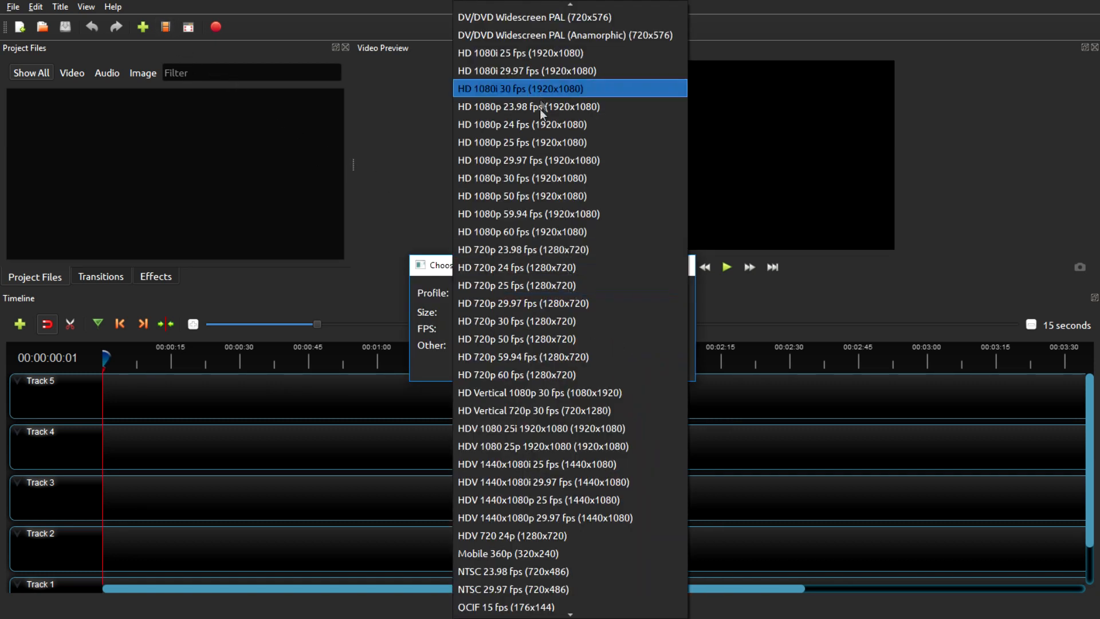
left_click(498, 322)
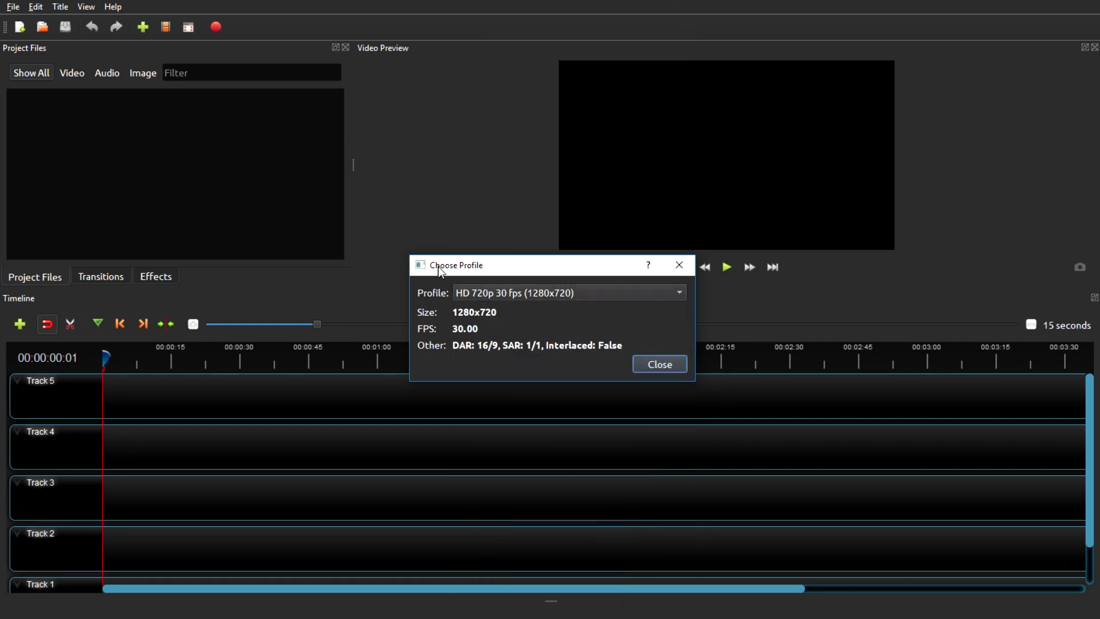
left_click(657, 365)
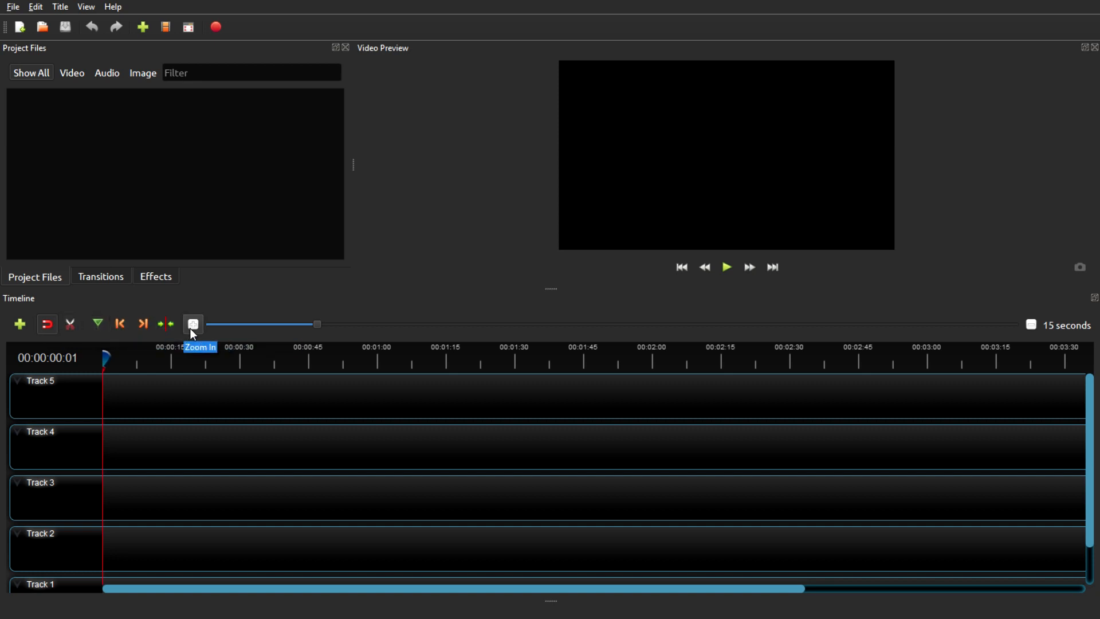
Zoom the timeline out to a 30-second scale and enlarge the timeline area slightly at the preview's expense.
left_click_drag(320, 323, 420, 330)
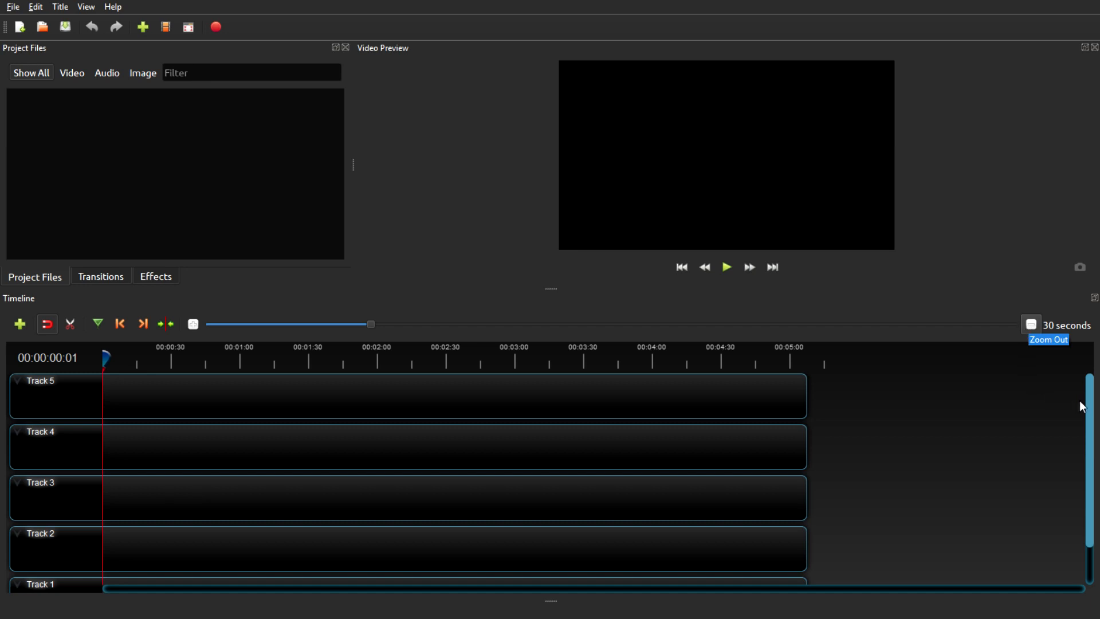
left_click_drag(1091, 406, 1093, 374)
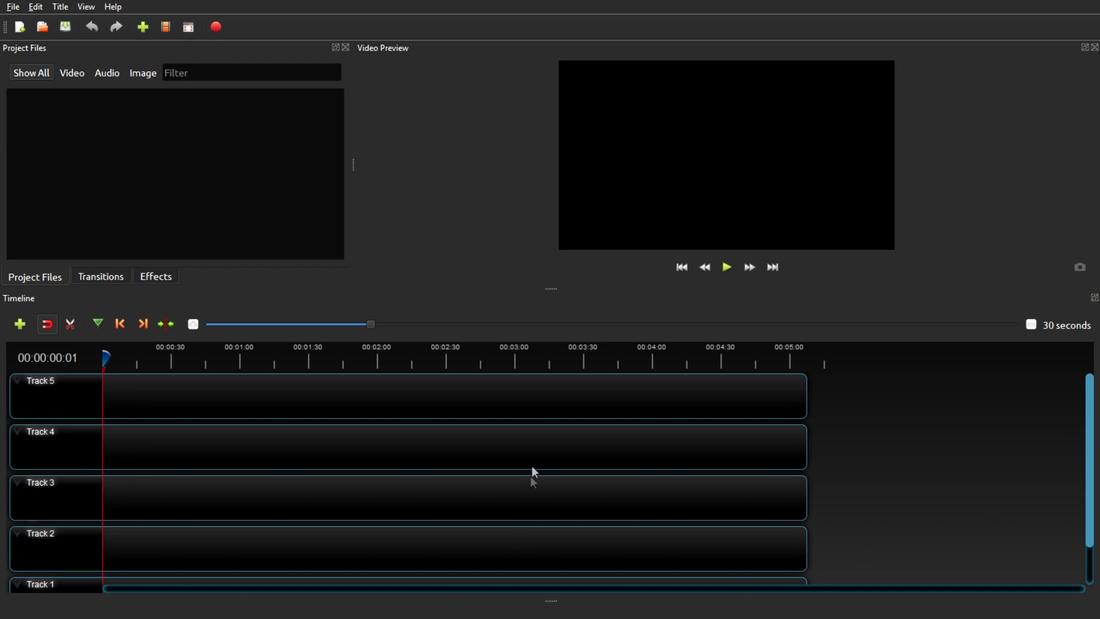
mouse_move(551, 288)
left_mouse_down()
mouse_move(552, 307)
mouse_move(558, 277)
left_mouse_up()
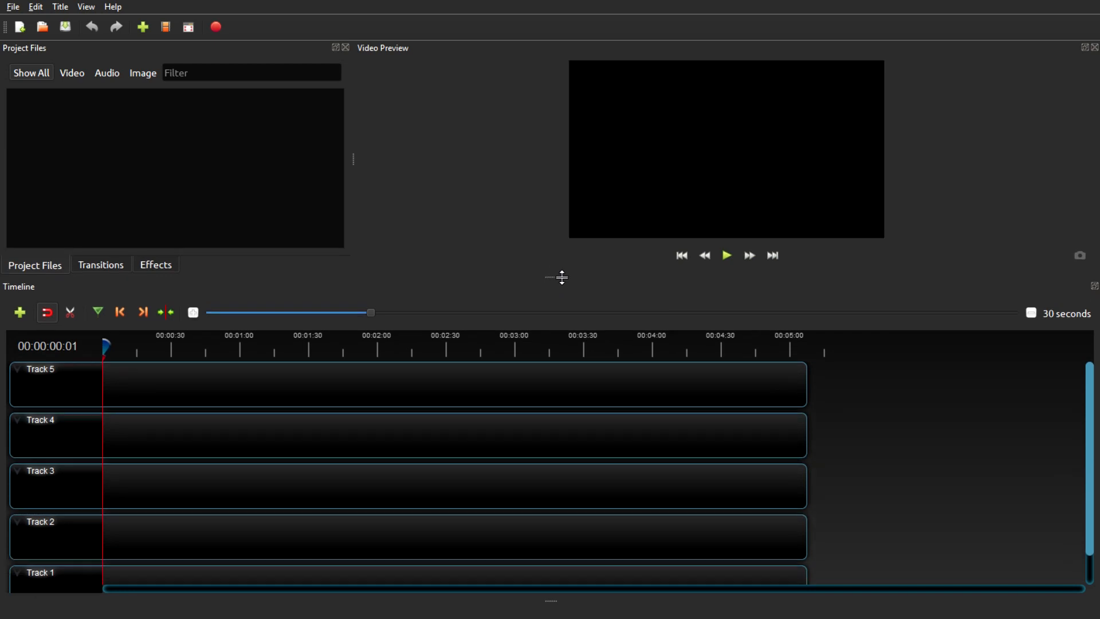
mouse_move(355, 166)
left_mouse_down()
mouse_move(391, 160)
mouse_move(354, 159)
left_mouse_up()
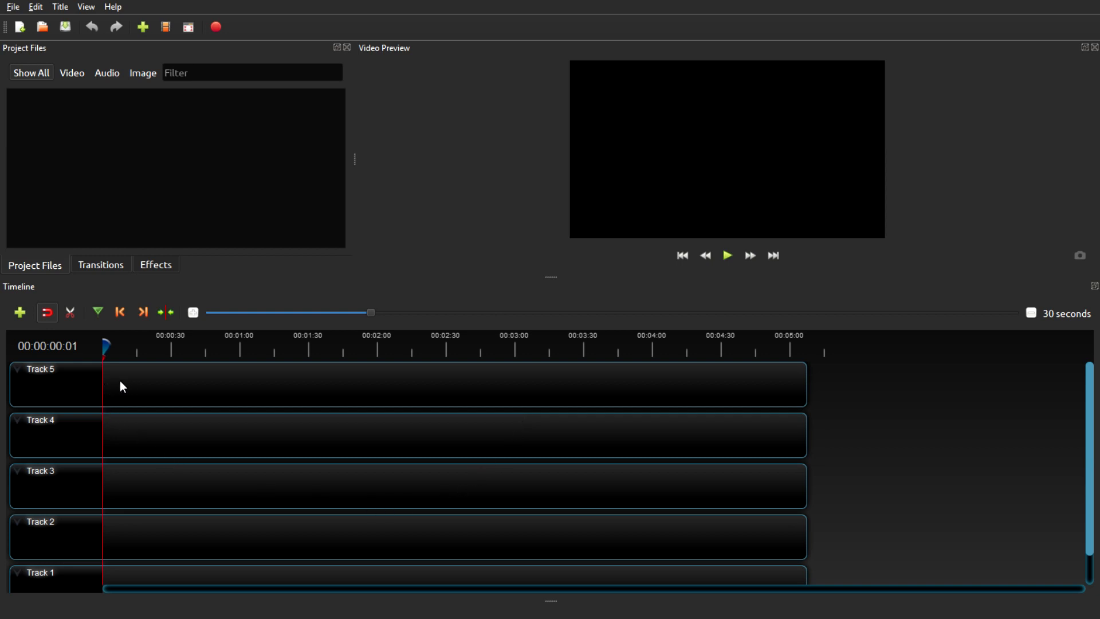
Remove Track 5 from the timeline.
right_click(69, 392)
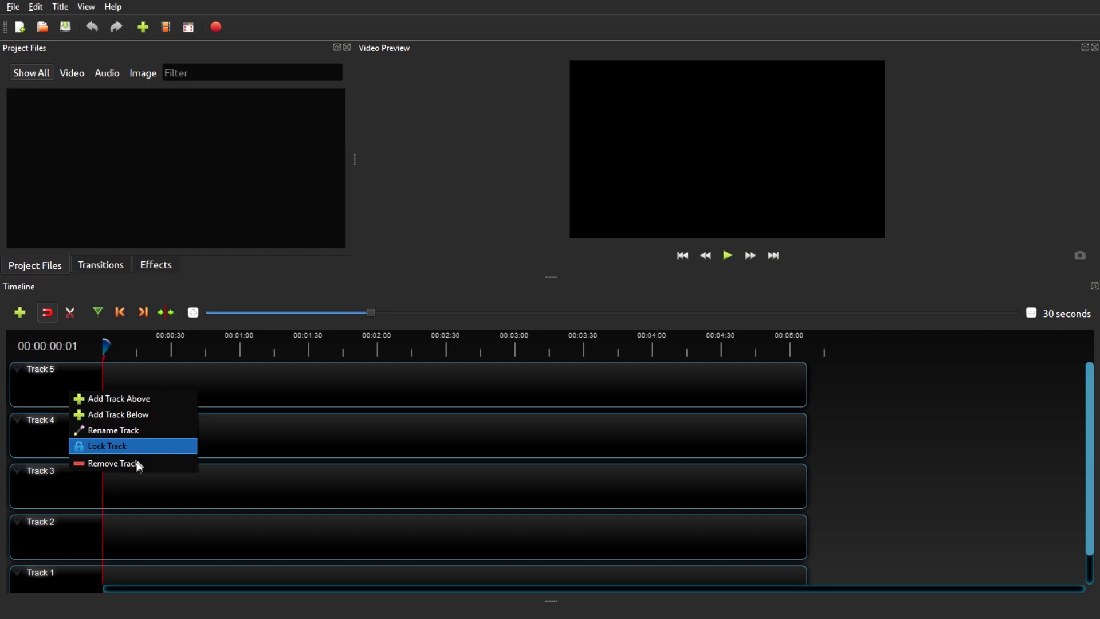
left_click(112, 461)
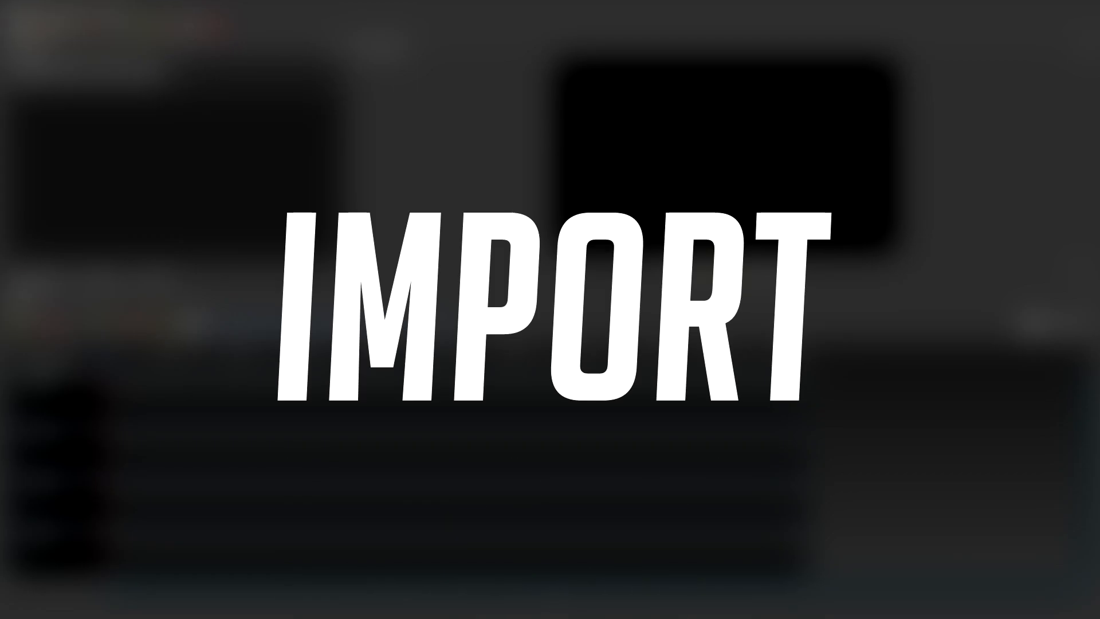
left_click(13, 7)
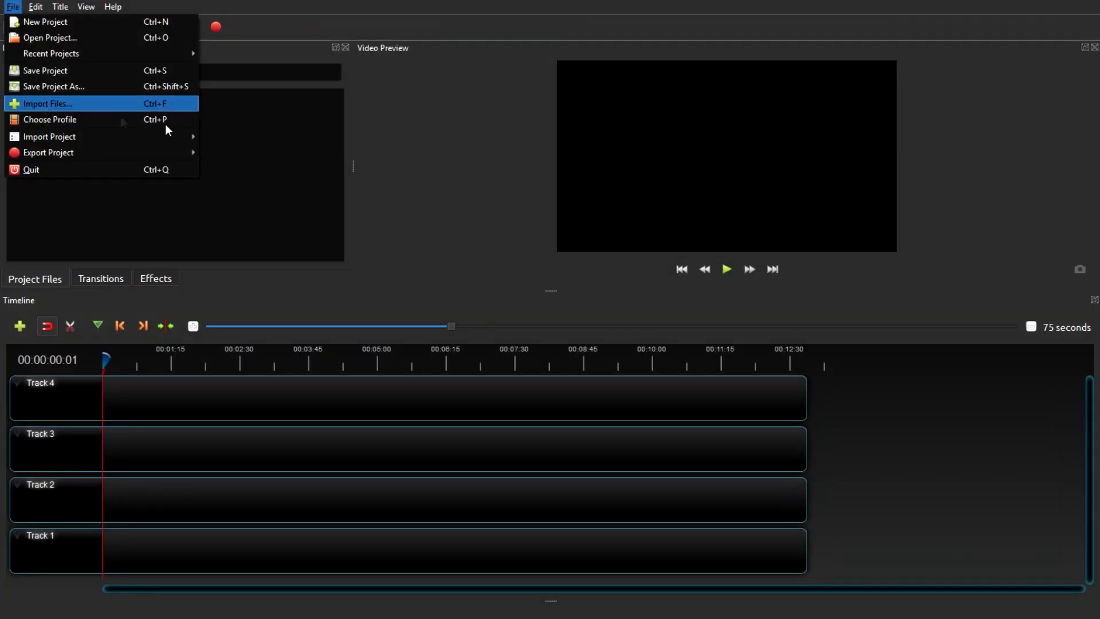
left_click(256, 141)
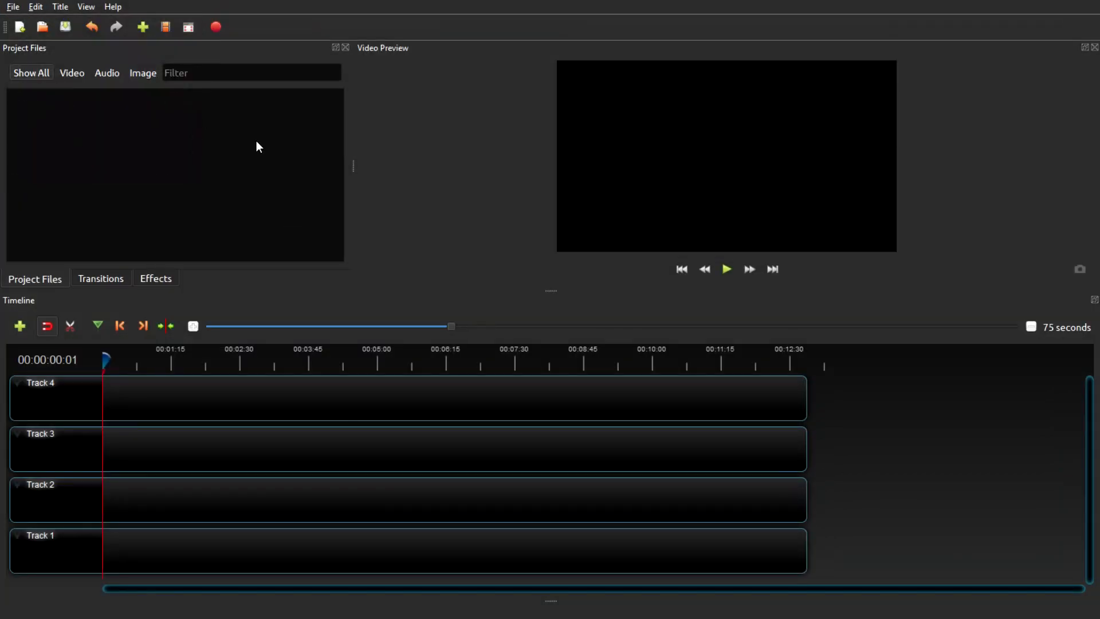
left_click(144, 27)
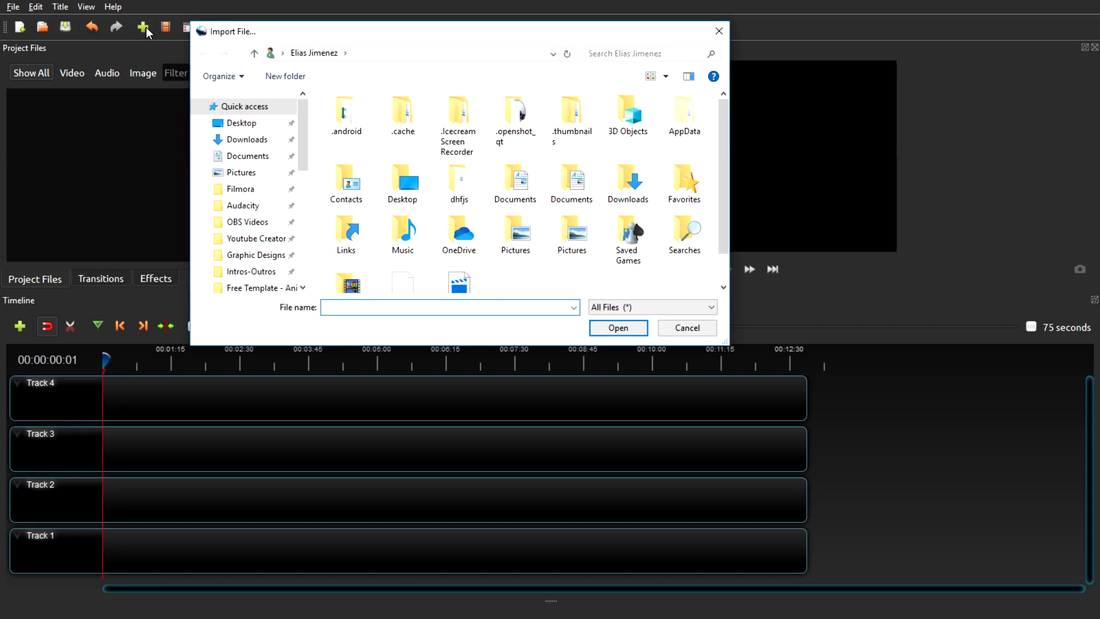
left_click_drag(304, 136, 311, 175)
left_click(257, 179)
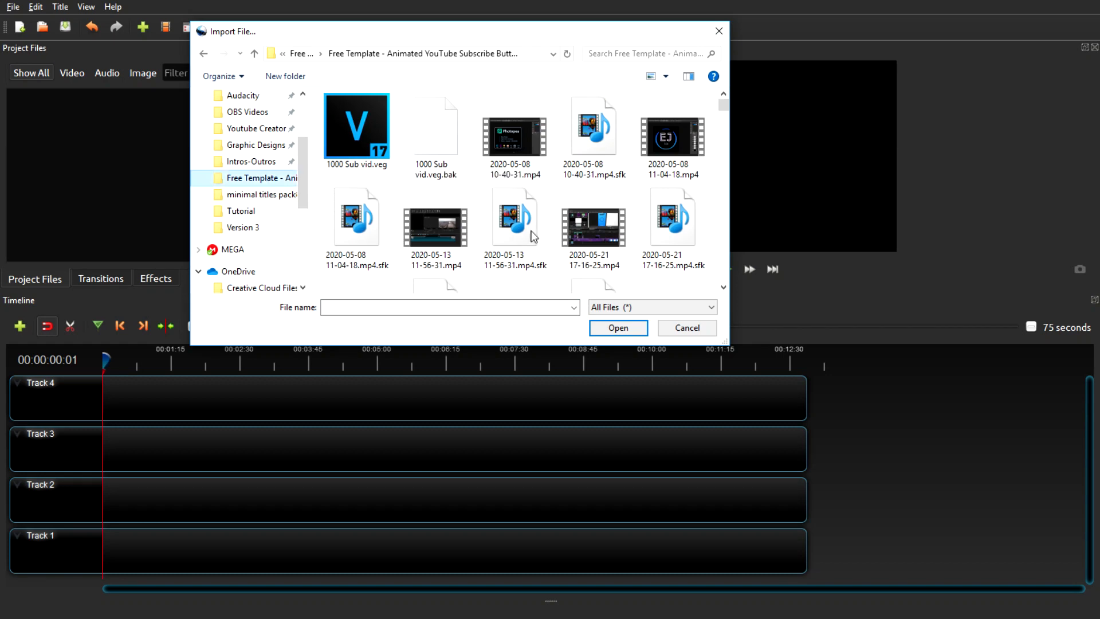
scroll(731, 135, "down", 10)
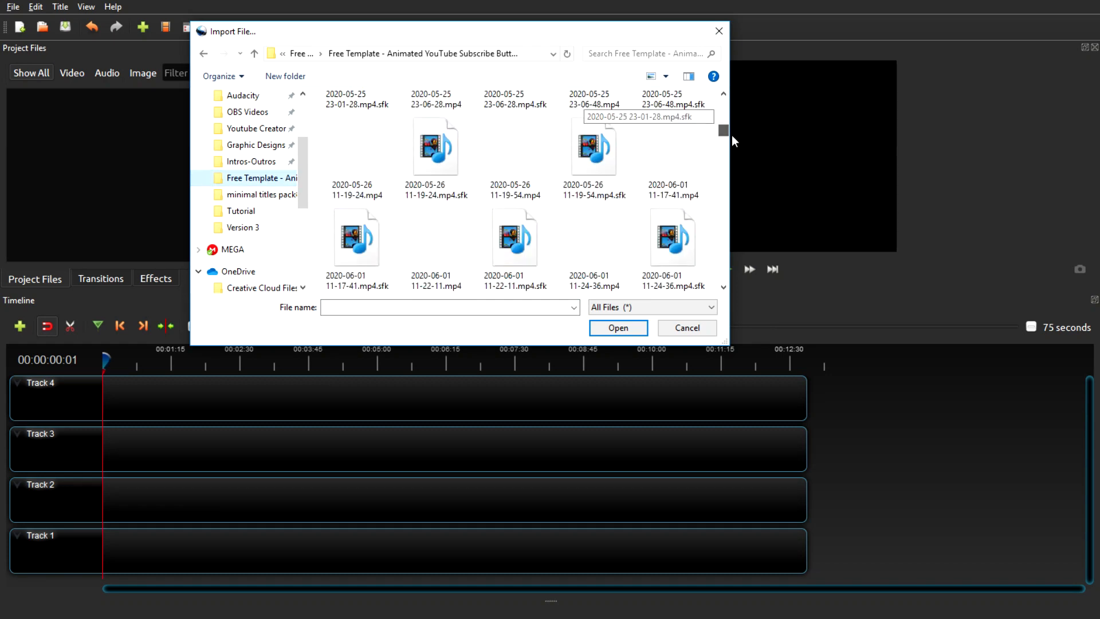
scroll(731, 135, "down", 5)
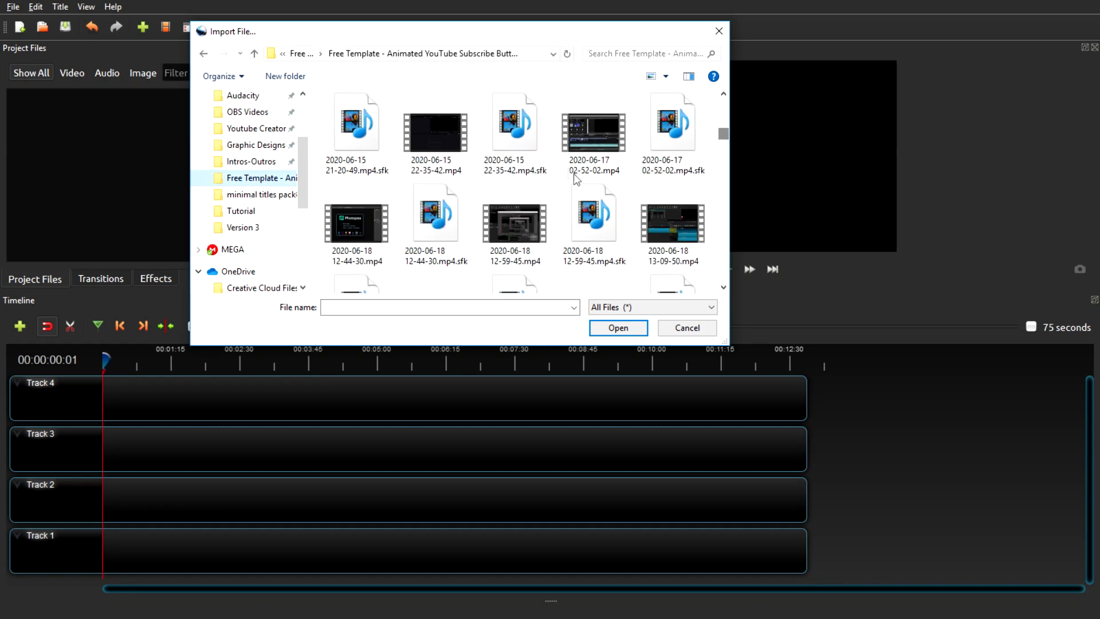
left_click(588, 135)
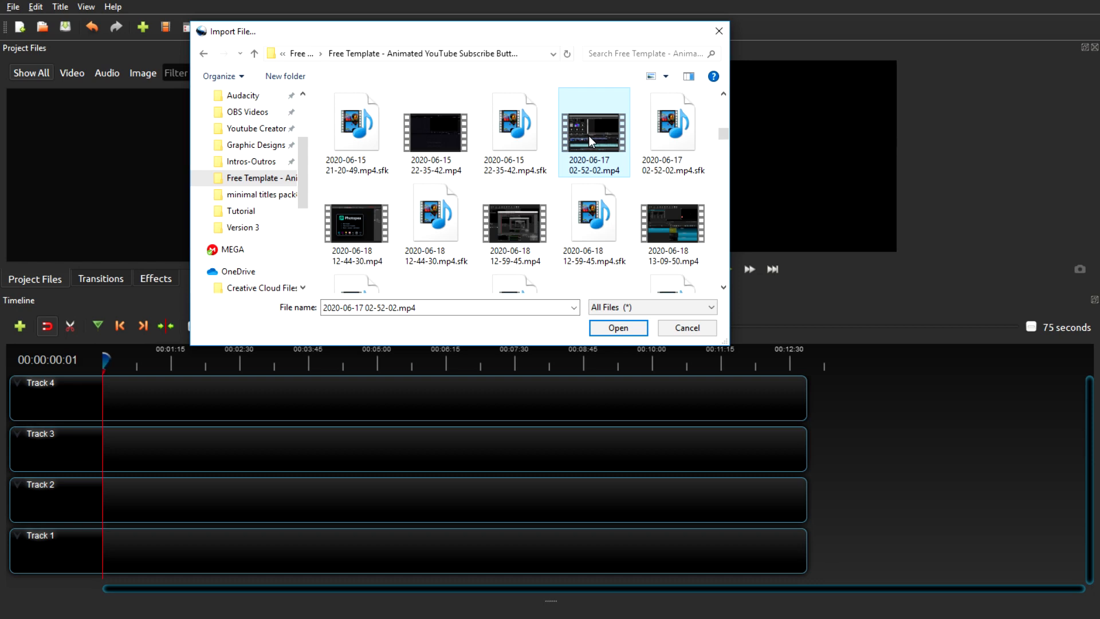
left_click(618, 328)
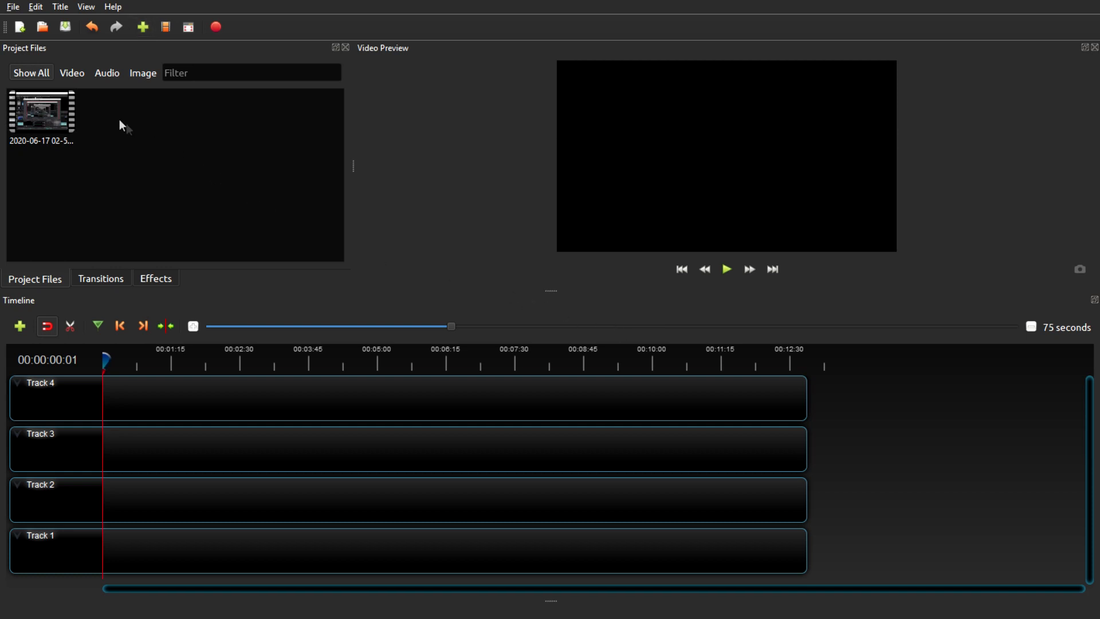
Import EJ Tech Logo Intro.mp4, Outro 2020.mp4 and montage video.mp4 from the Intros-Outros folder.
left_click(143, 27)
scroll(286, 195, "up", 5)
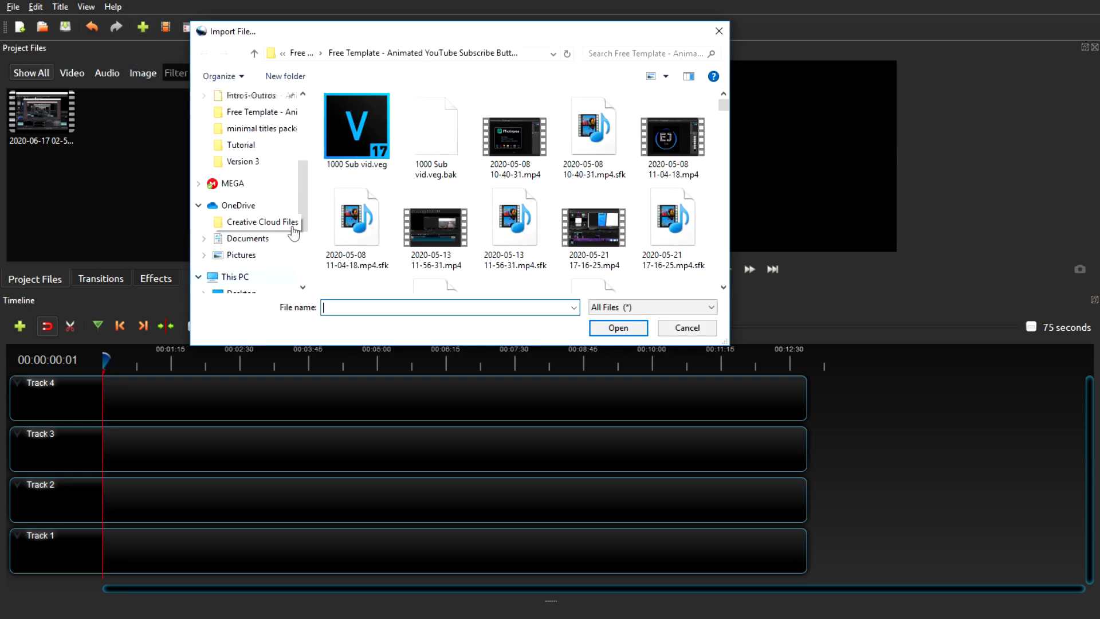
left_click(251, 128)
left_click_drag(725, 122, 727, 243)
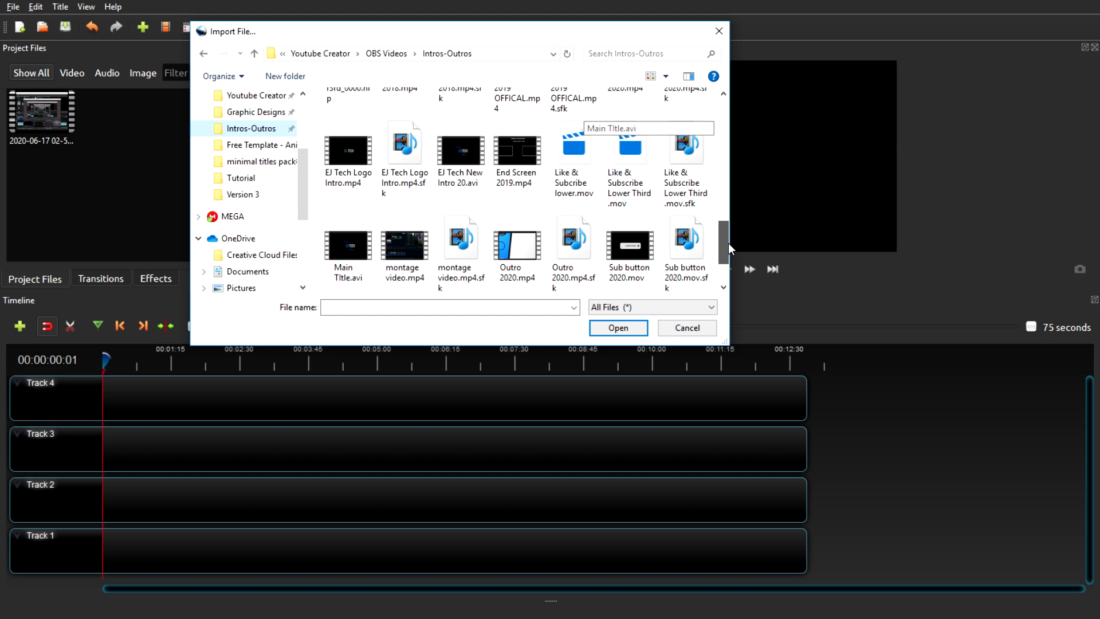
left_click(351, 157)
left_click(517, 243, "ctrl")
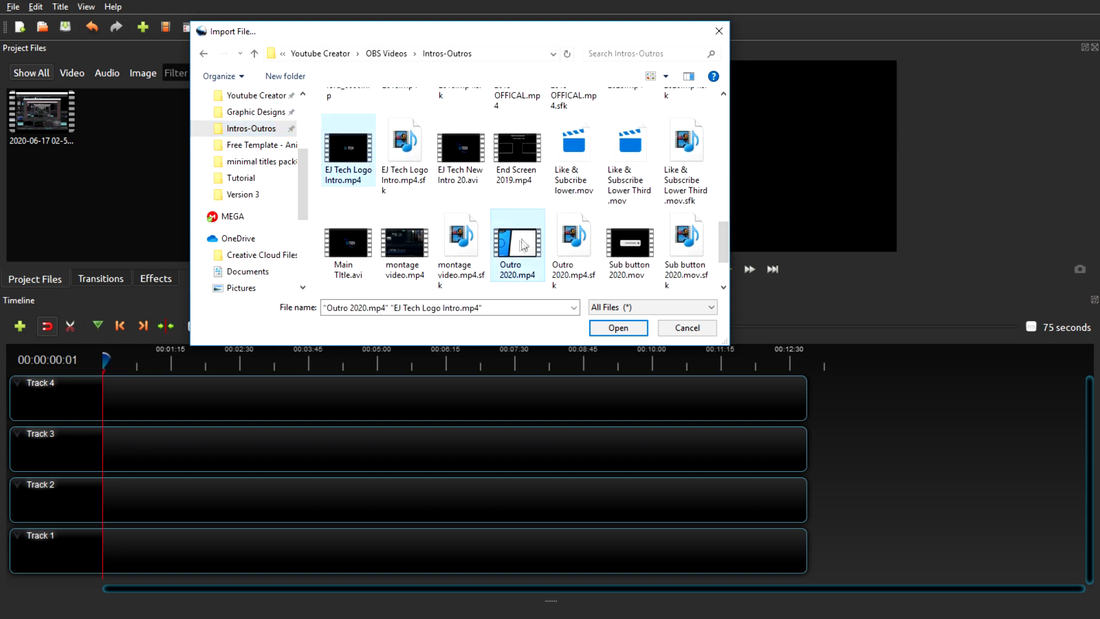
left_click(408, 246, "ctrl")
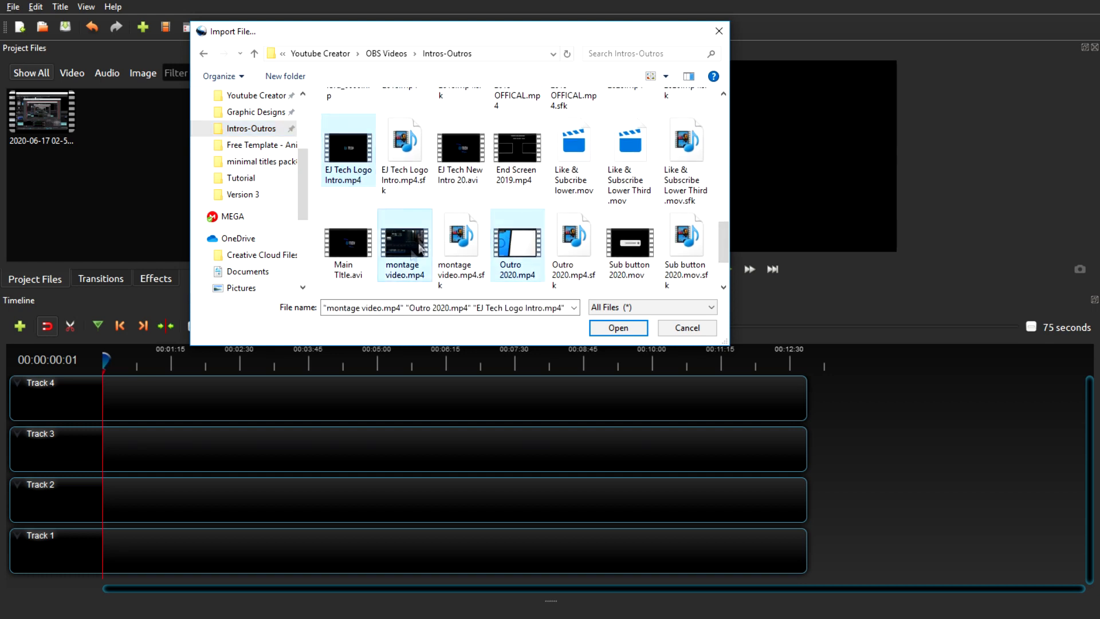
left_click(618, 330)
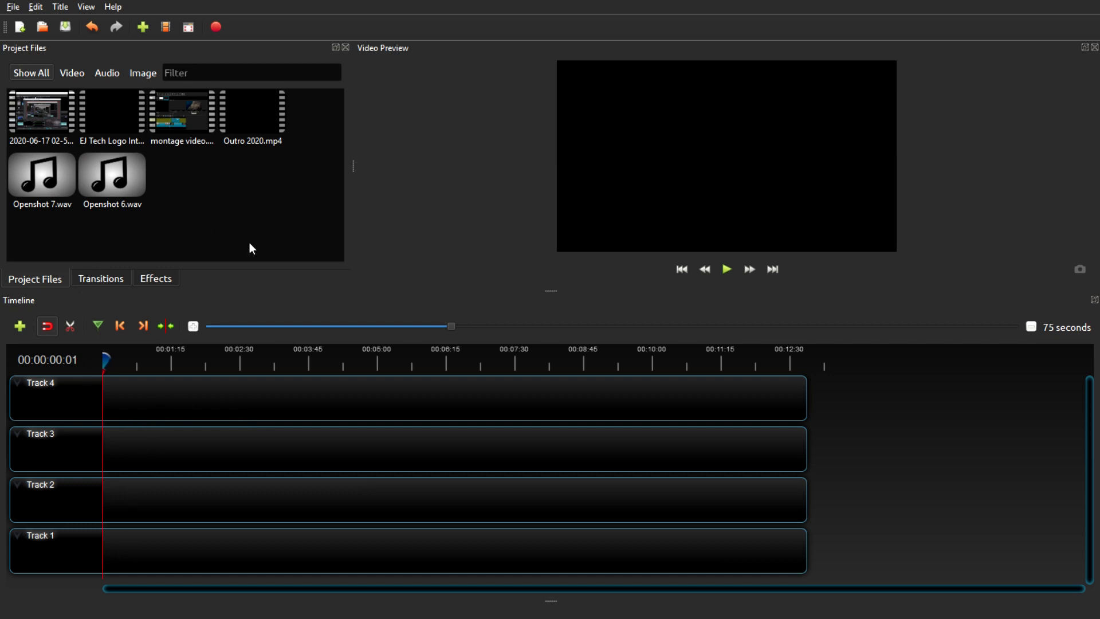
Place the EJ Tech Logo Intro clip at the very start of Track 3 and preview its playback.
left_click(114, 139)
left_click_drag(155, 427, 114, 453)
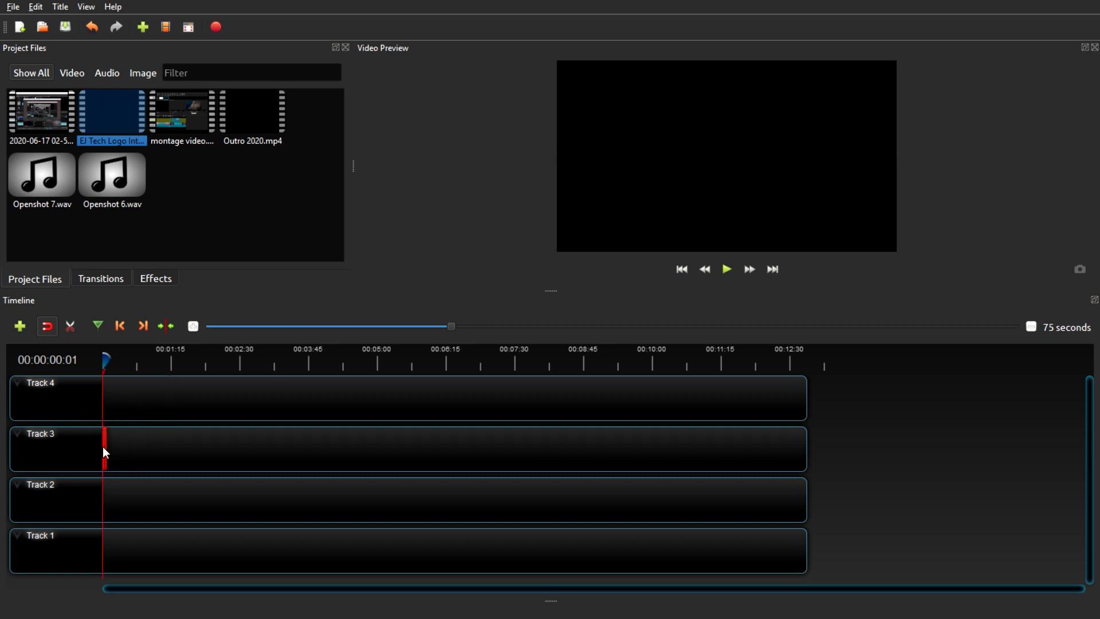
left_click_drag(105, 453, 105, 453)
left_click_drag(452, 327, 298, 333)
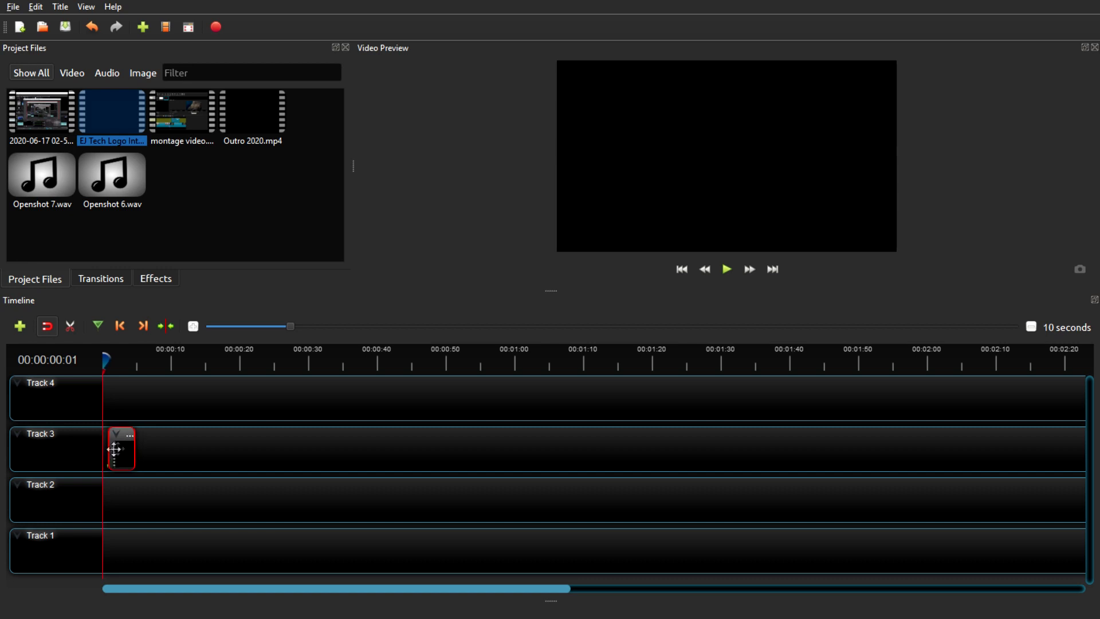
left_click_drag(115, 453, 110, 451)
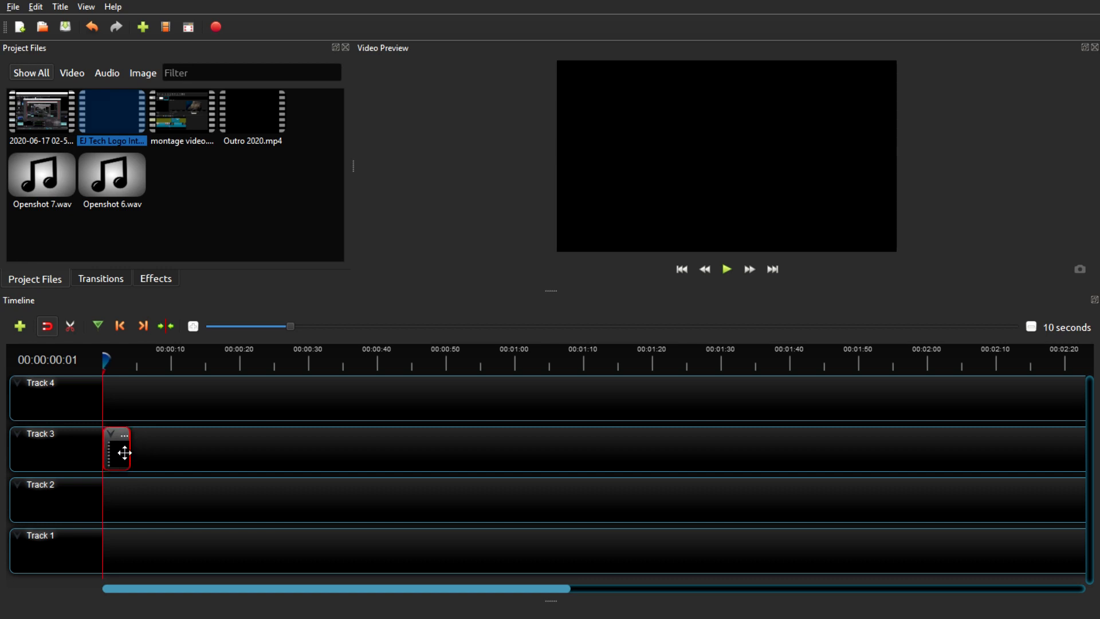
left_click(724, 271)
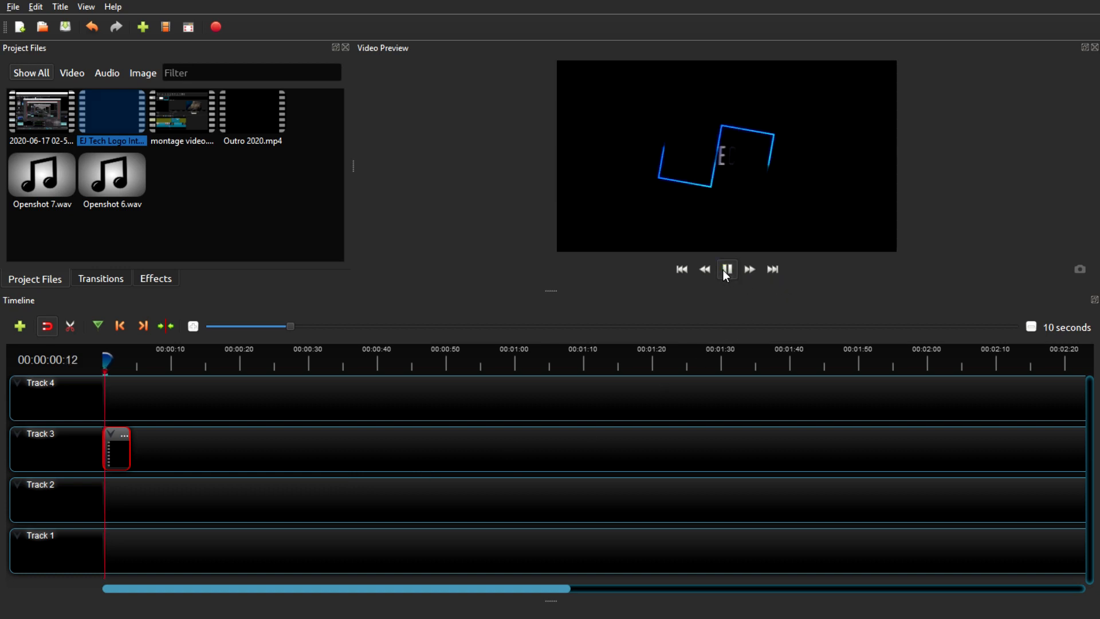
left_click(727, 268)
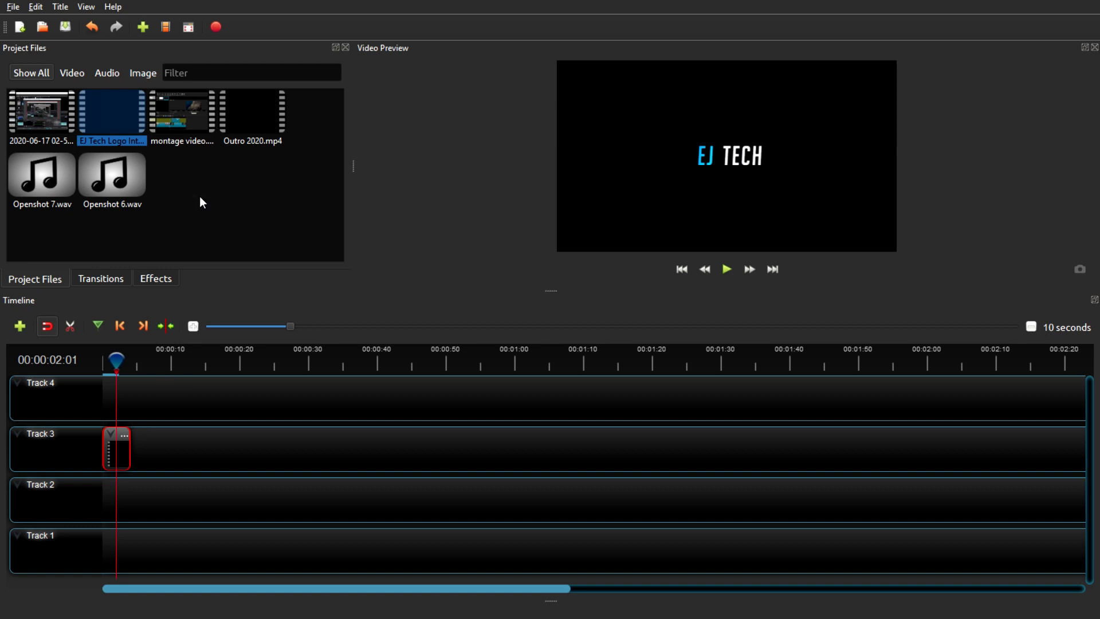
left_click(29, 131)
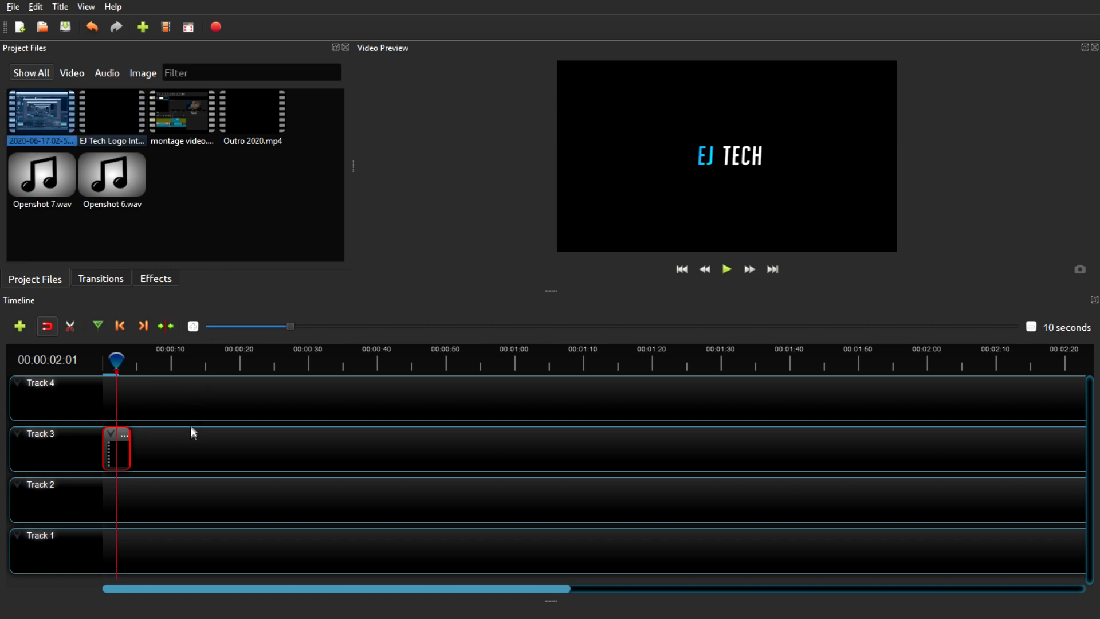
left_click_drag(186, 451, 148, 448)
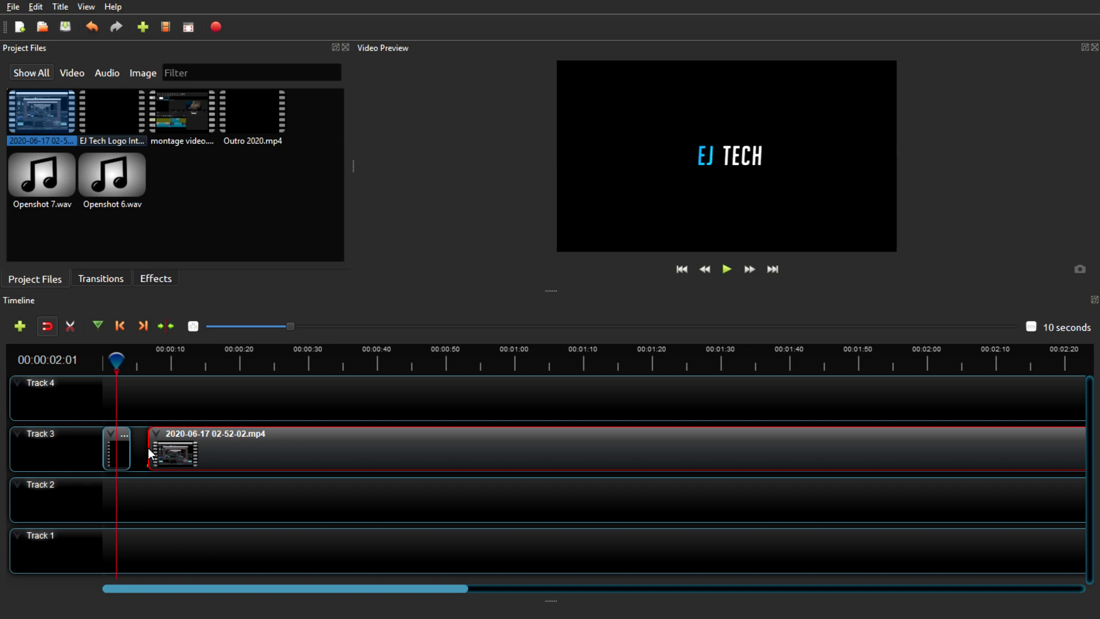
left_click_drag(307, 327, 368, 325)
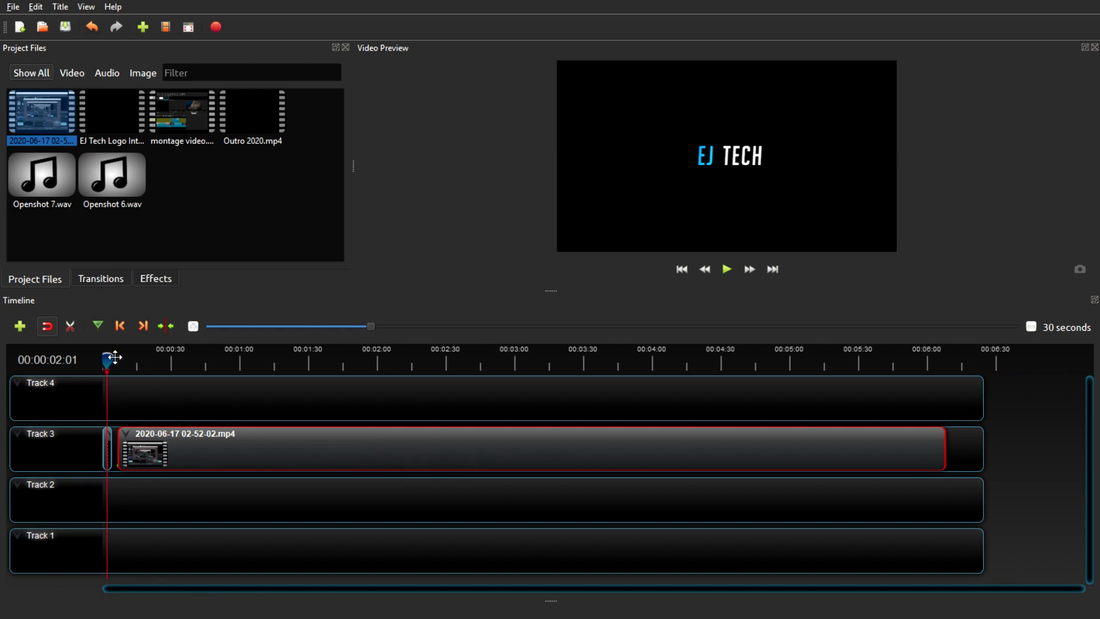
left_click_drag(109, 360, 168, 366)
left_click(70, 325)
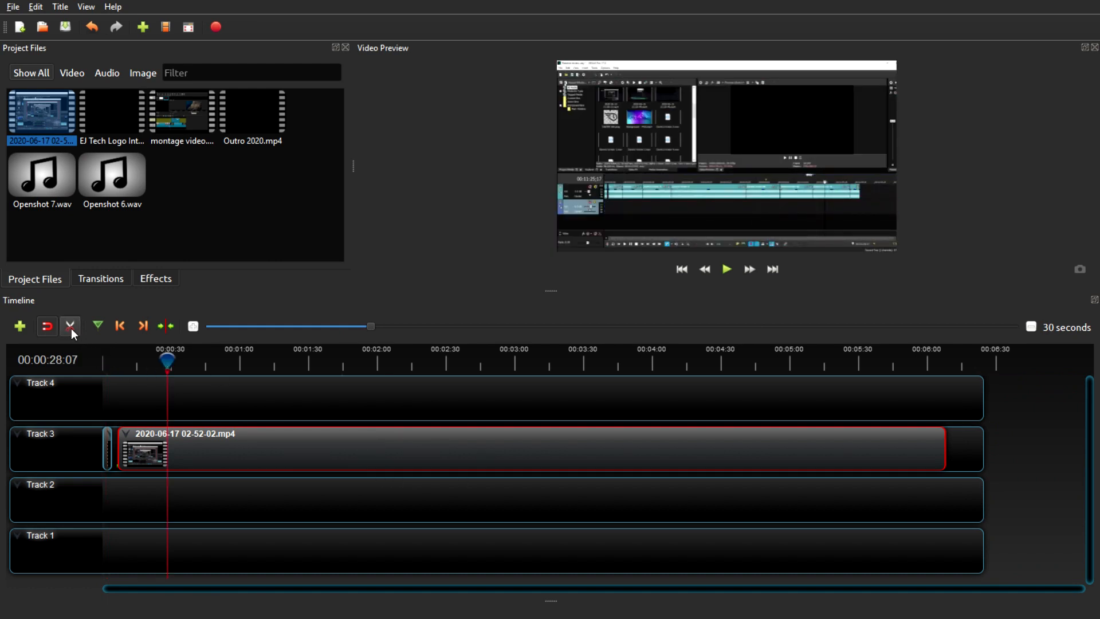
left_click(171, 441)
key("c")
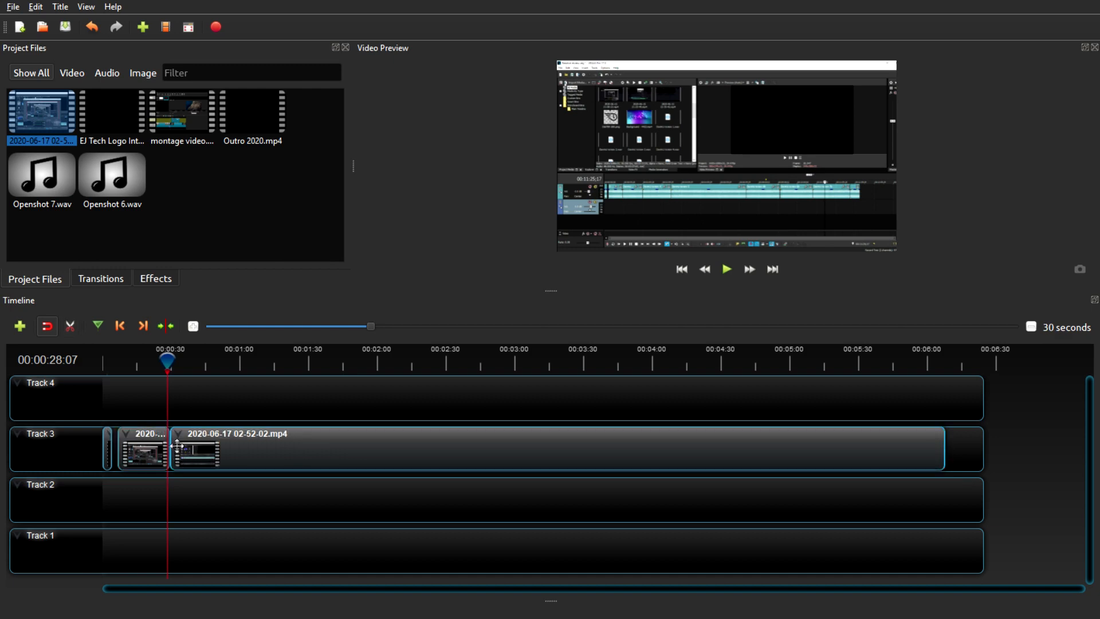
left_click(139, 457)
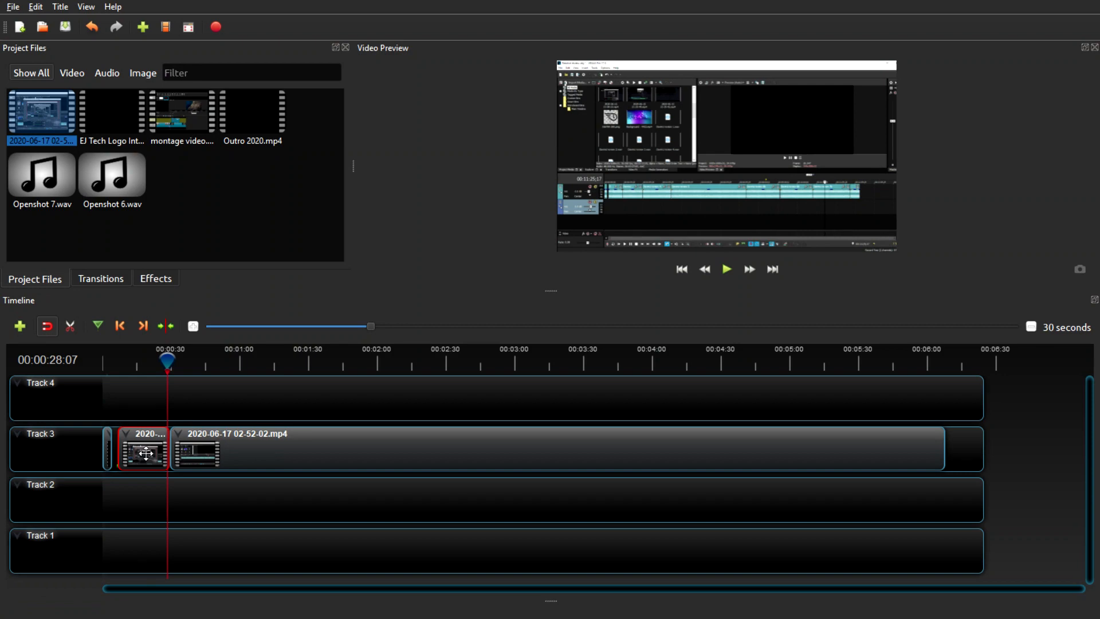
key("Delete")
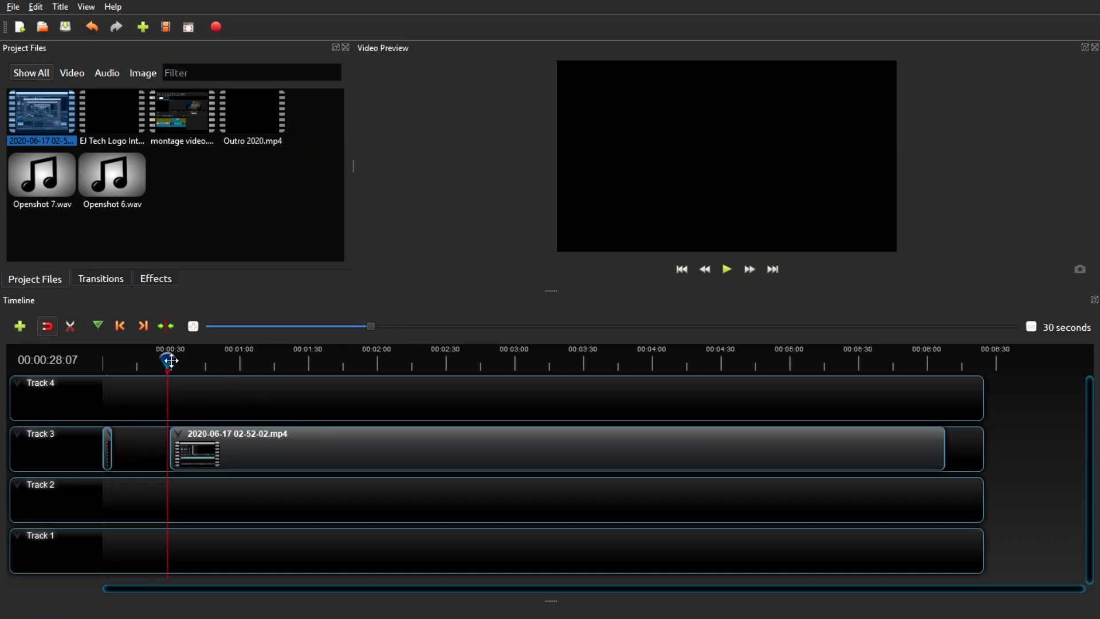
left_click(340, 362)
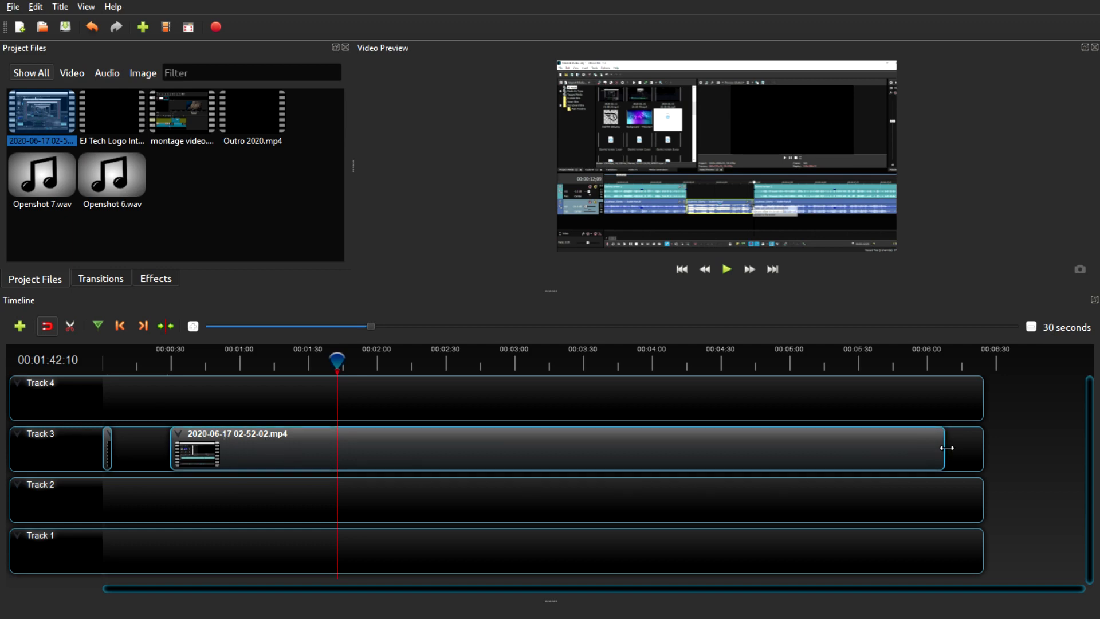
left_click_drag(944, 448, 685, 456)
left_click_drag(540, 467, 481, 466)
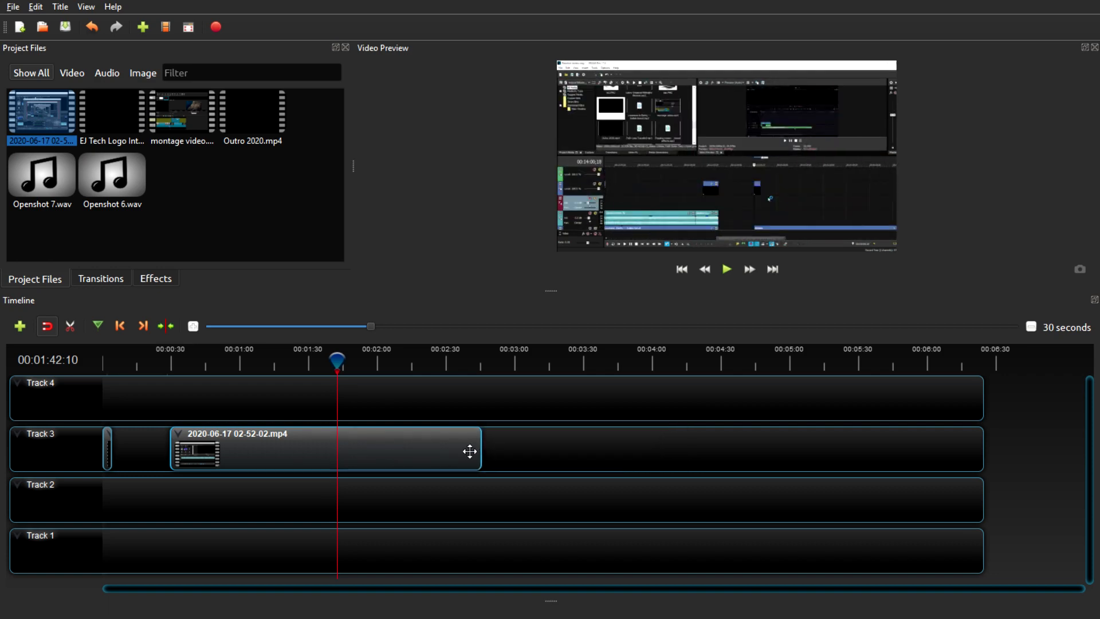
left_click_drag(474, 450, 388, 449)
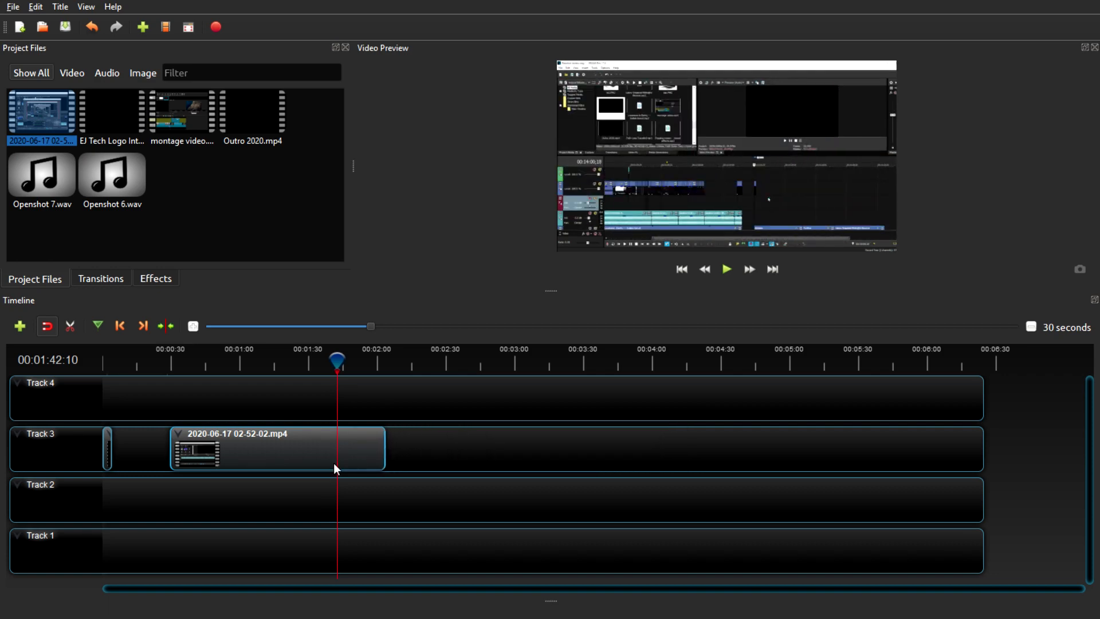
Move the trimmed clip directly against the intro on Track 3 and place Outro 2020.mp4 right after it.
left_click_drag(248, 452, 197, 447)
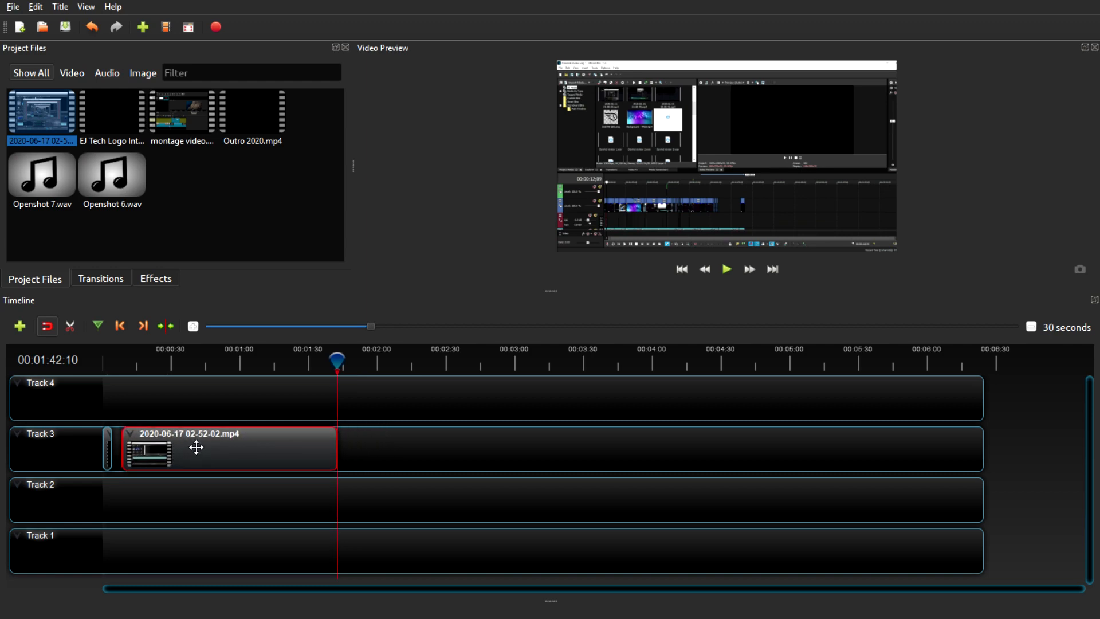
left_click(123, 362)
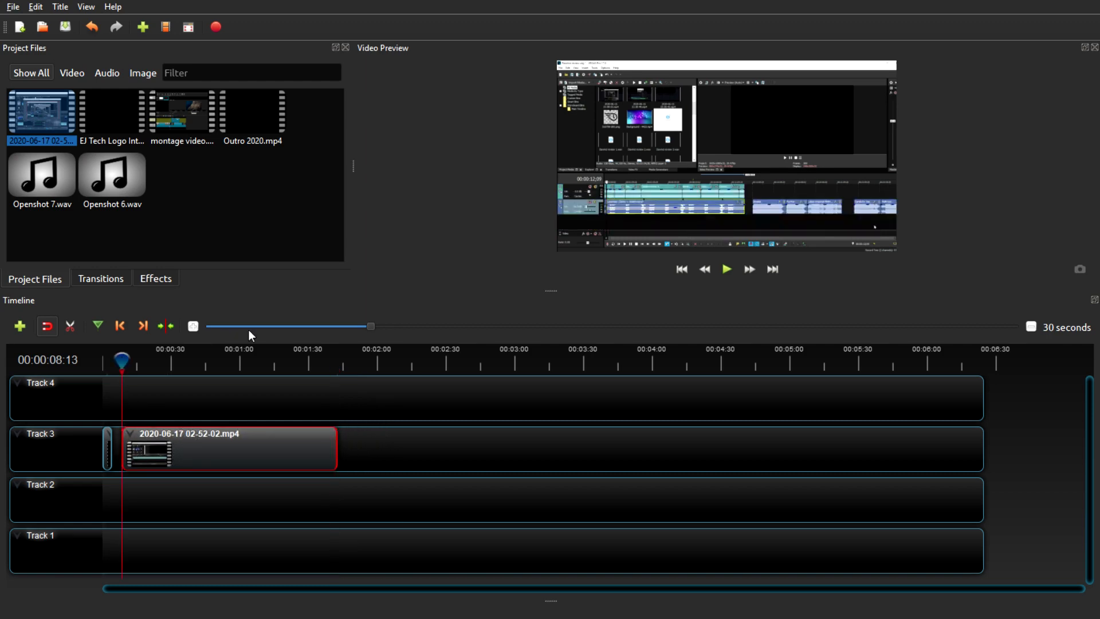
left_click_drag(371, 326, 317, 326)
left_click_drag(213, 591, 164, 583)
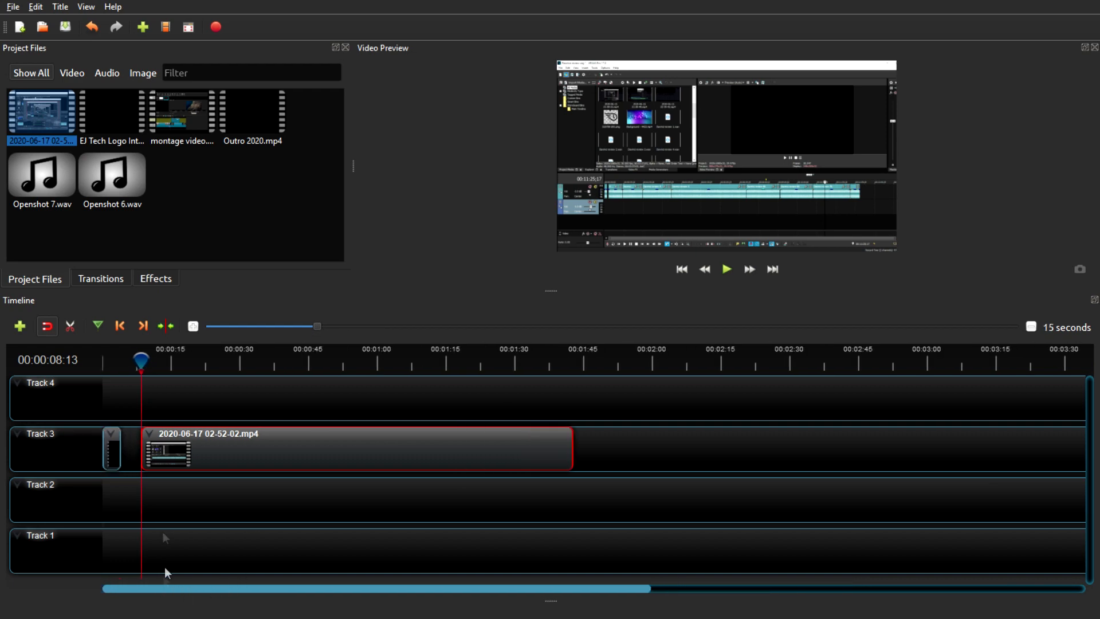
left_click_drag(195, 452, 185, 452)
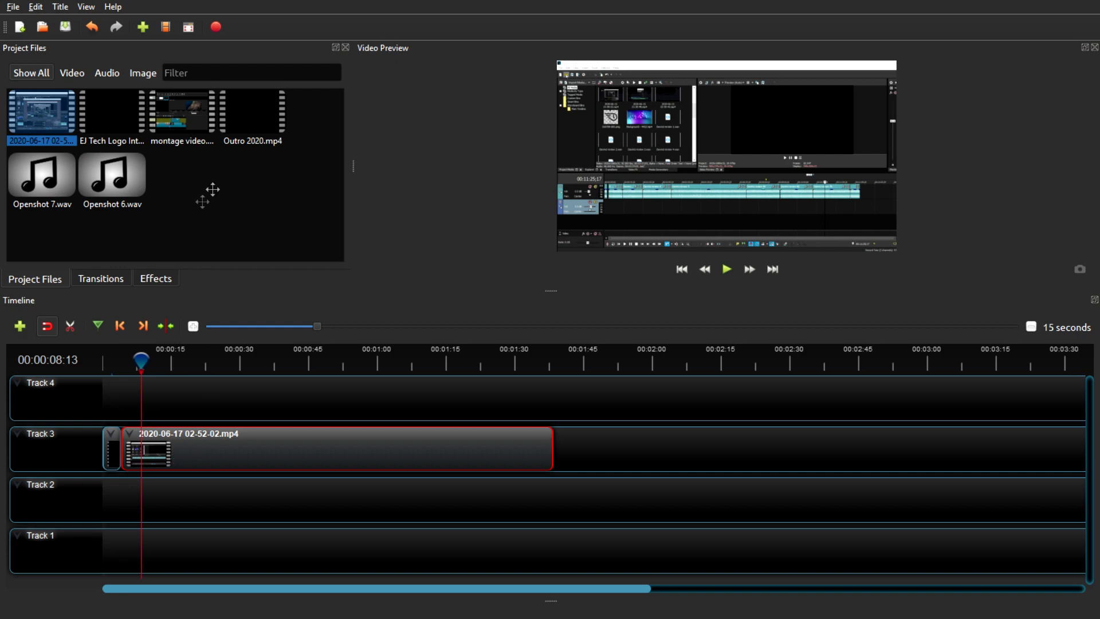
left_click(252, 123)
mouse_move(583, 437)
left_mouse_down()
mouse_move(580, 449)
mouse_move(590, 448)
left_mouse_up()
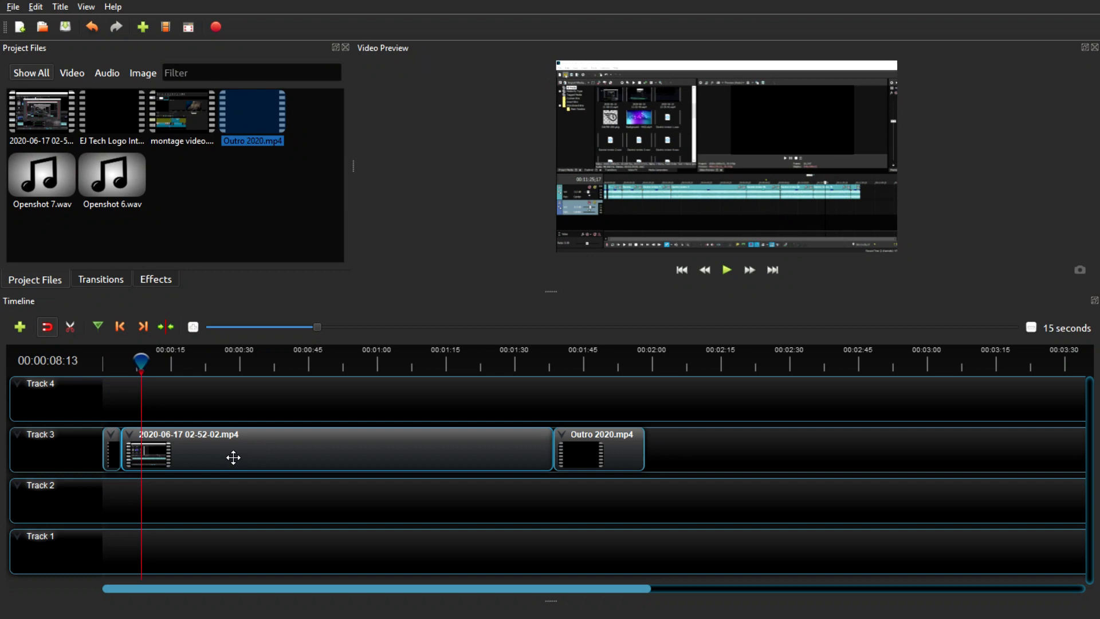
left_click(233, 457)
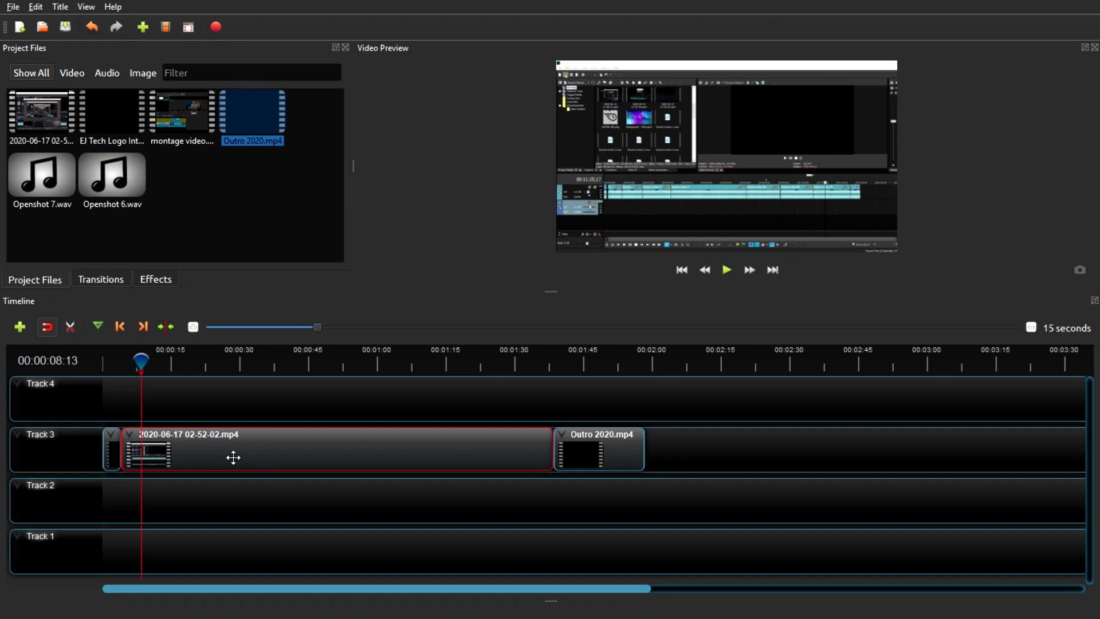
right_click(239, 456)
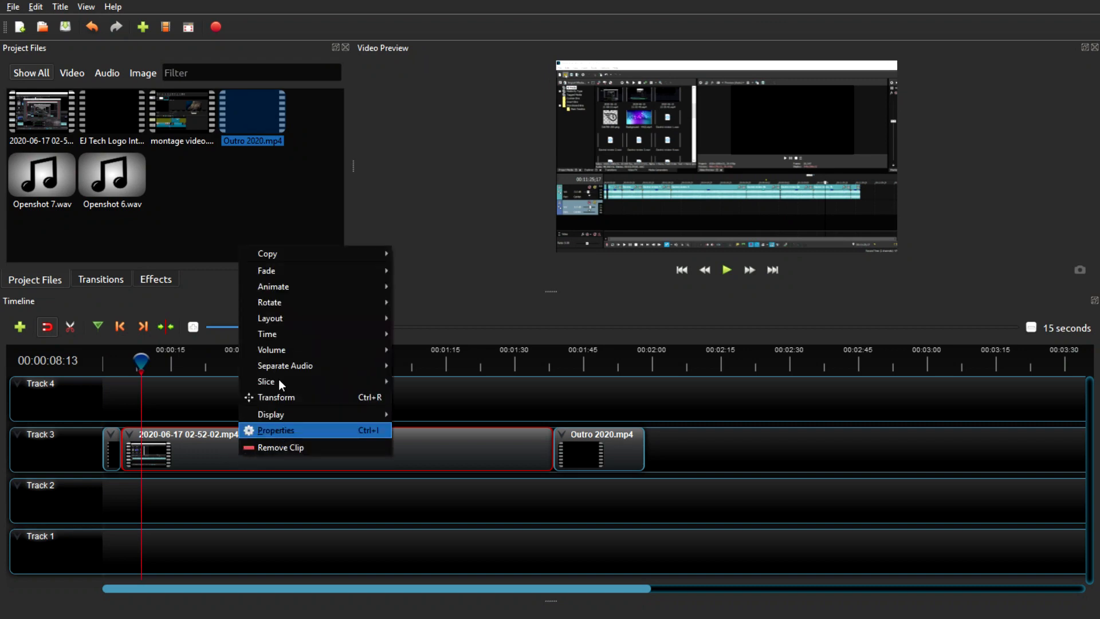
mouse_move(287, 348)
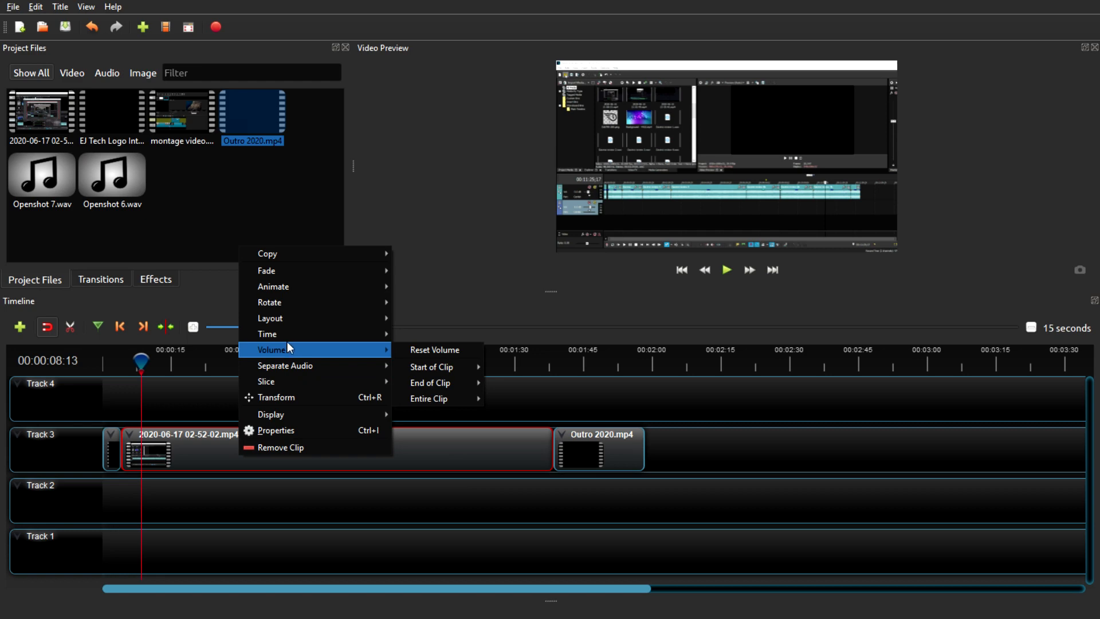
mouse_move(291, 320)
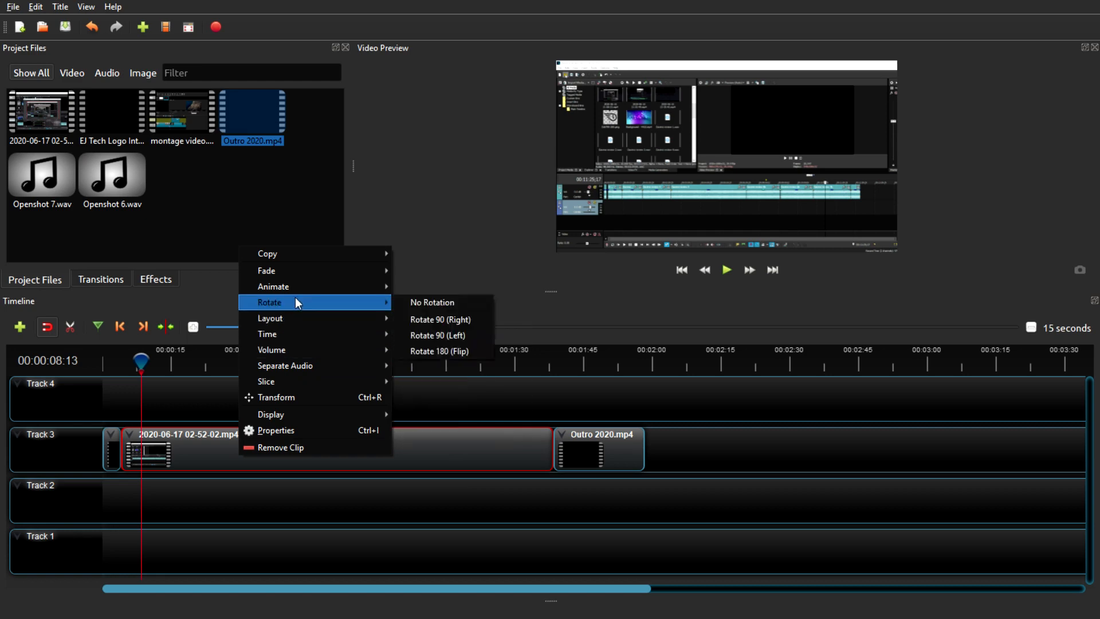
mouse_move(304, 278)
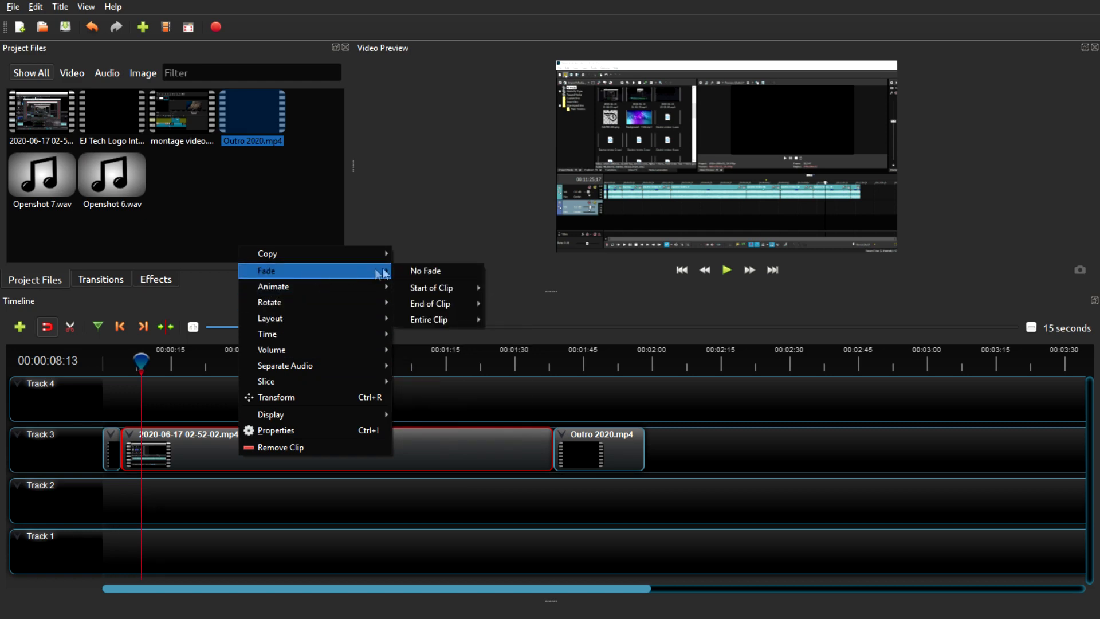
mouse_move(439, 287)
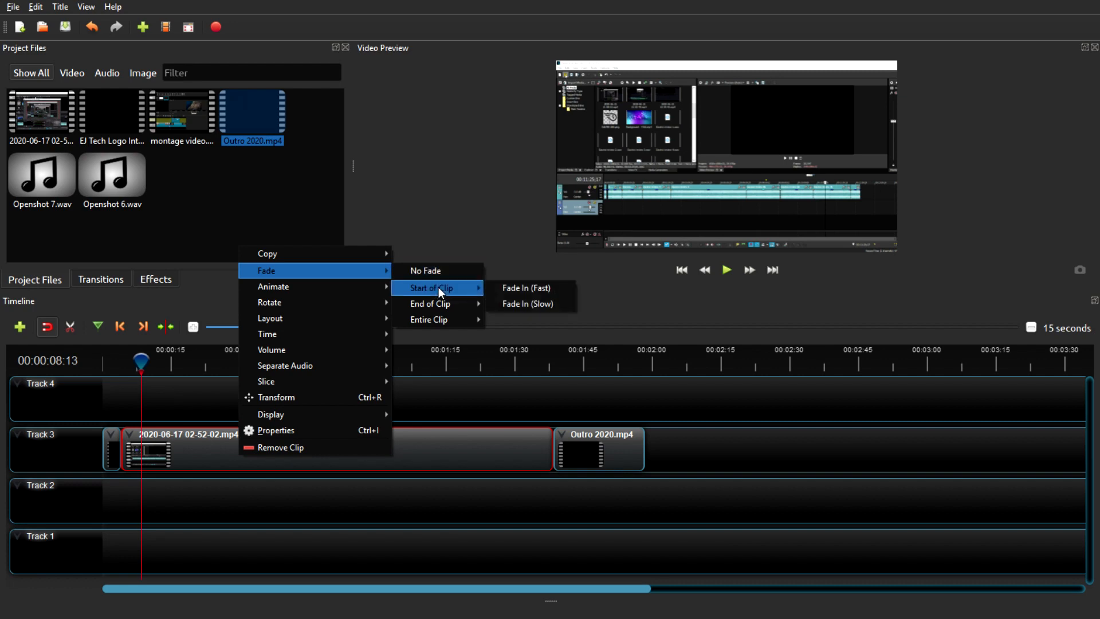
left_click(531, 287)
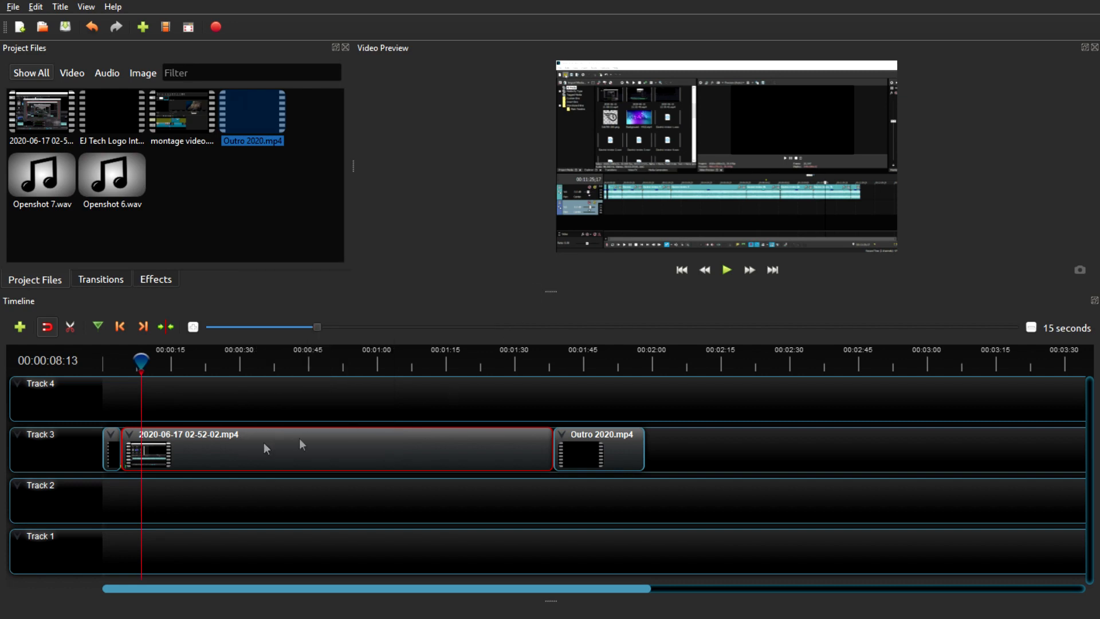
right_click(300, 453)
left_click(339, 426)
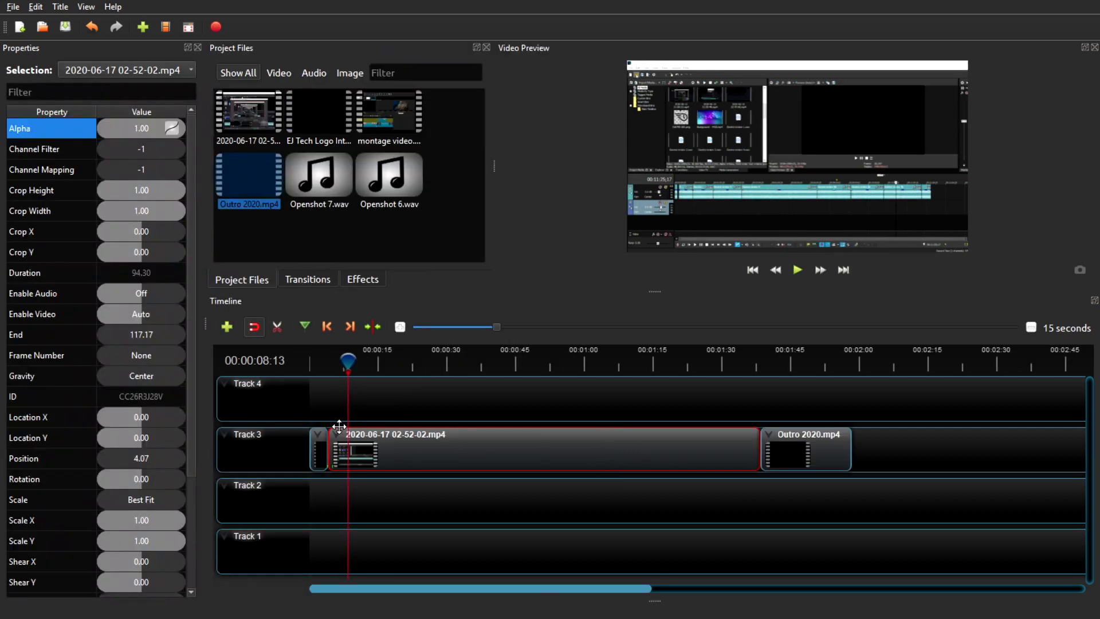
left_click_drag(192, 139, 194, 265)
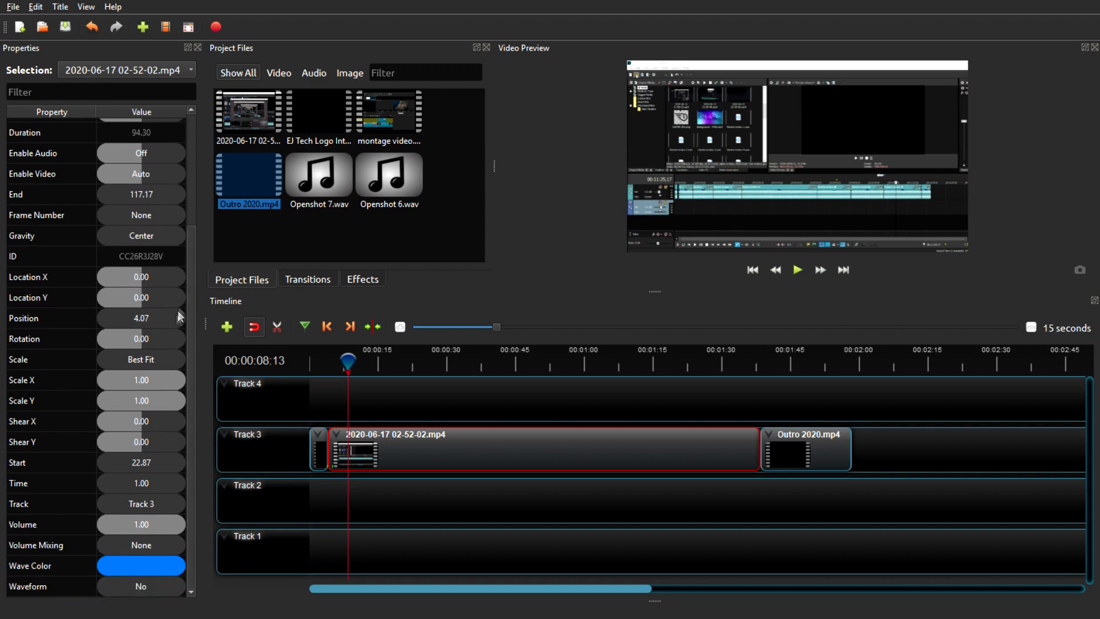
left_click_drag(192, 276, 194, 154)
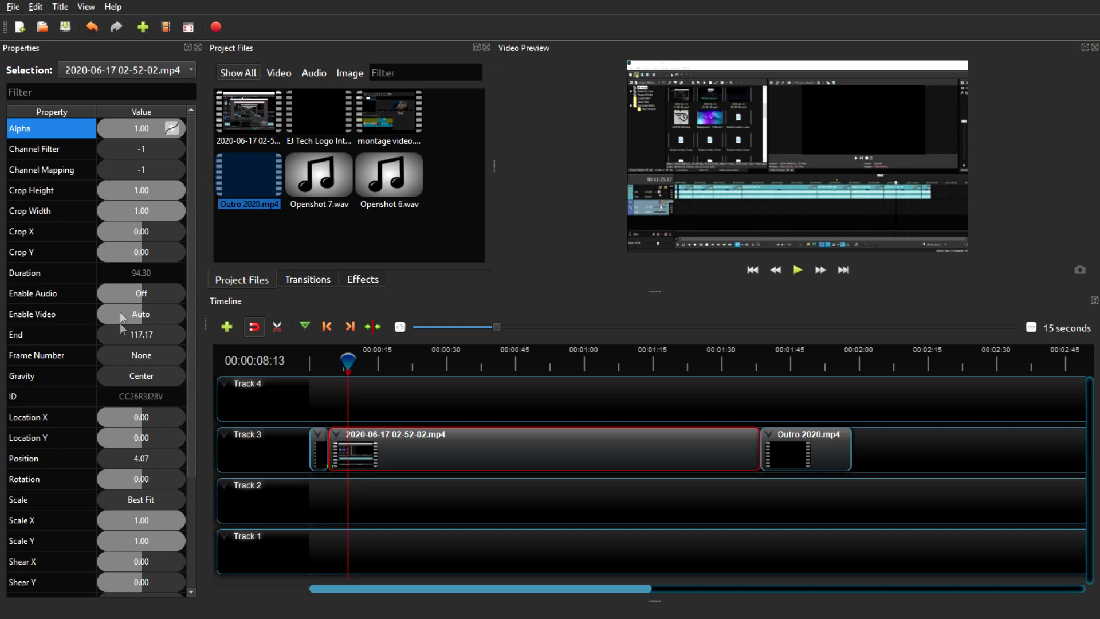
left_click_drag(190, 423, 194, 536)
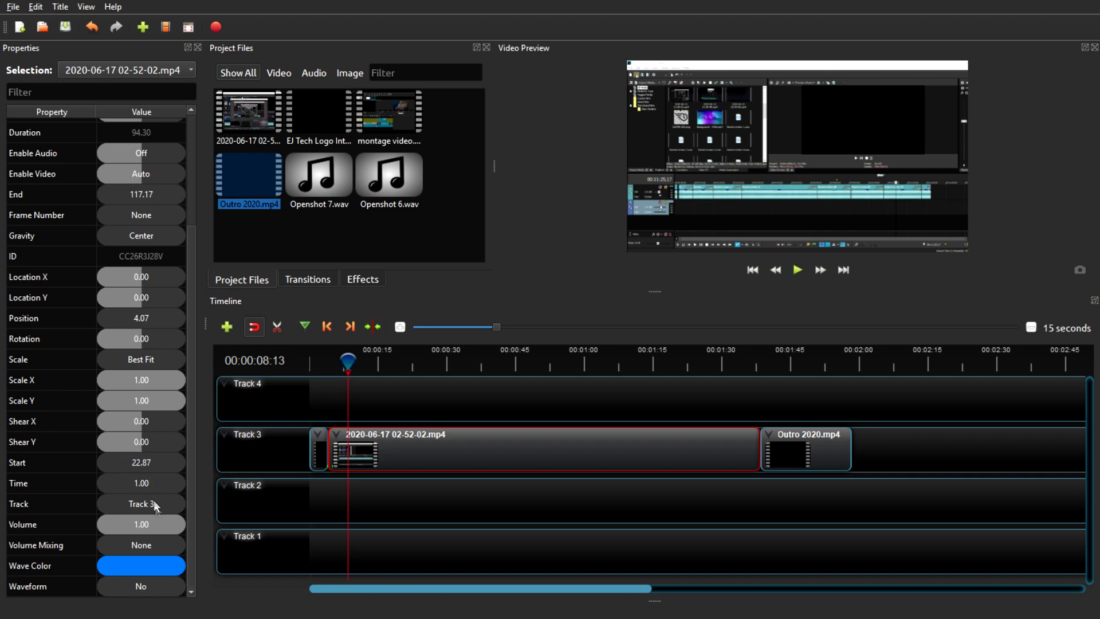
left_click_drag(167, 524, 97, 526)
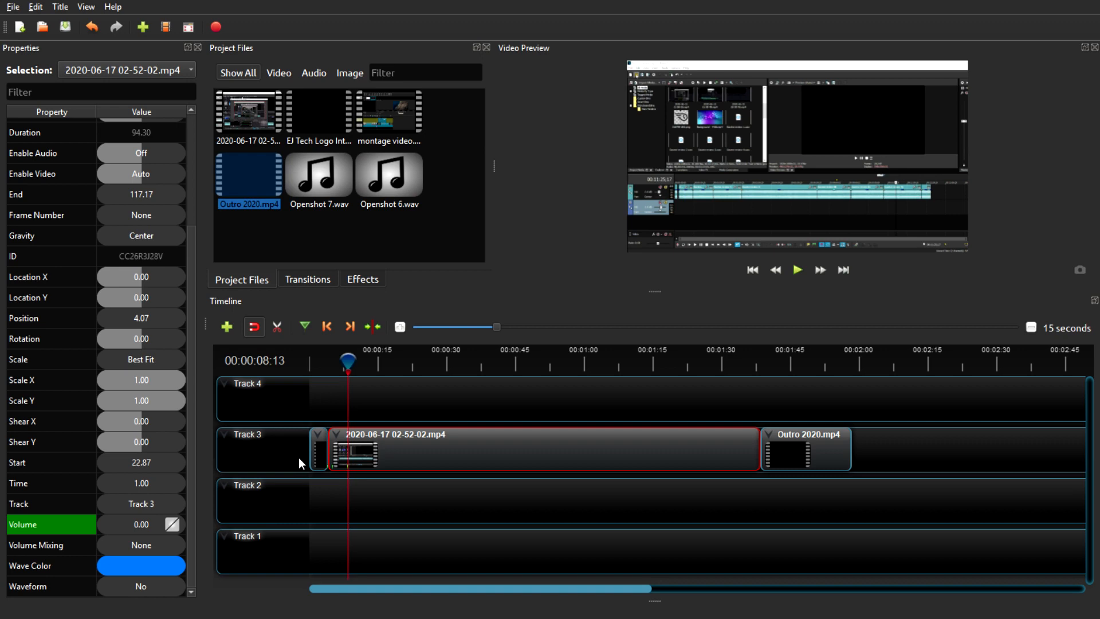
left_click(198, 47)
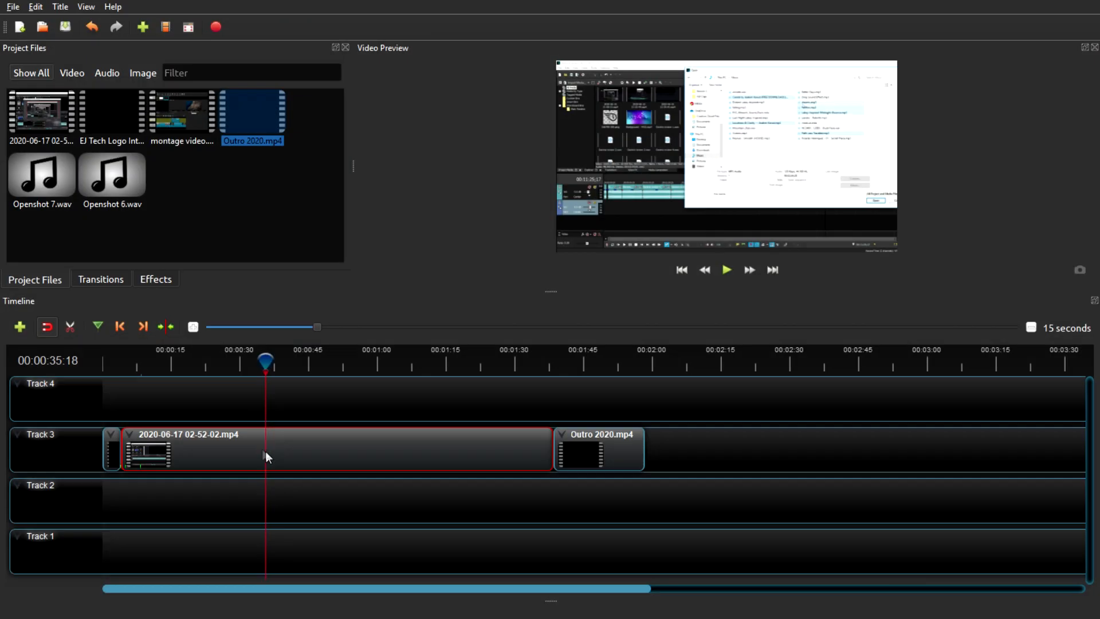
key("c")
left_click(271, 439)
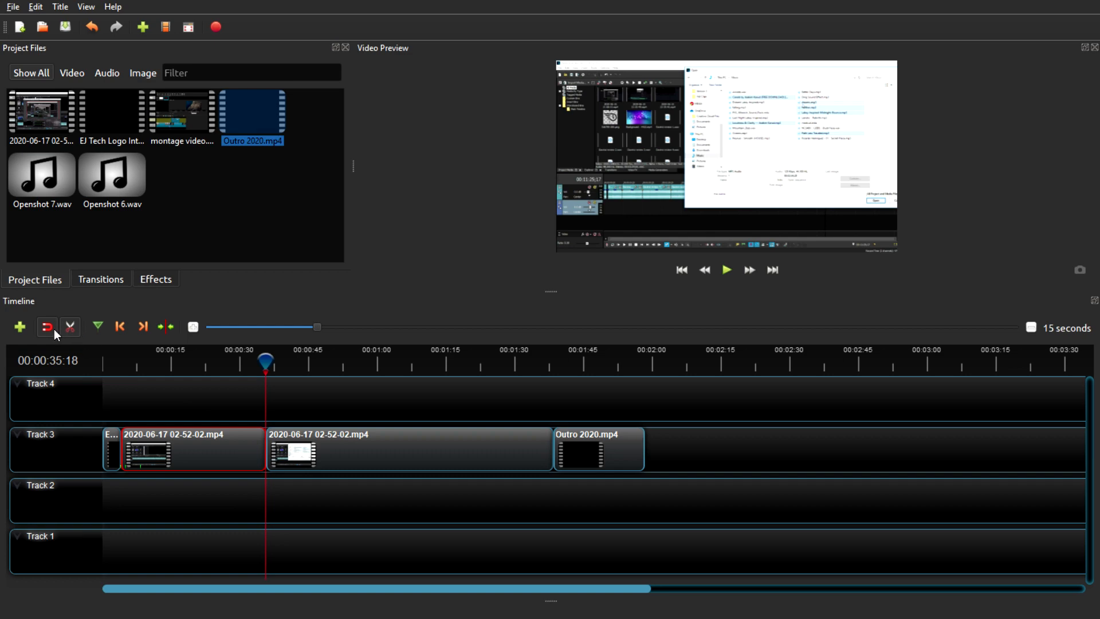
left_click(74, 334)
Trim the start of the second part to about 54 seconds and insert montage video.mp4 in the opened gap.
left_click_drag(273, 458, 359, 459)
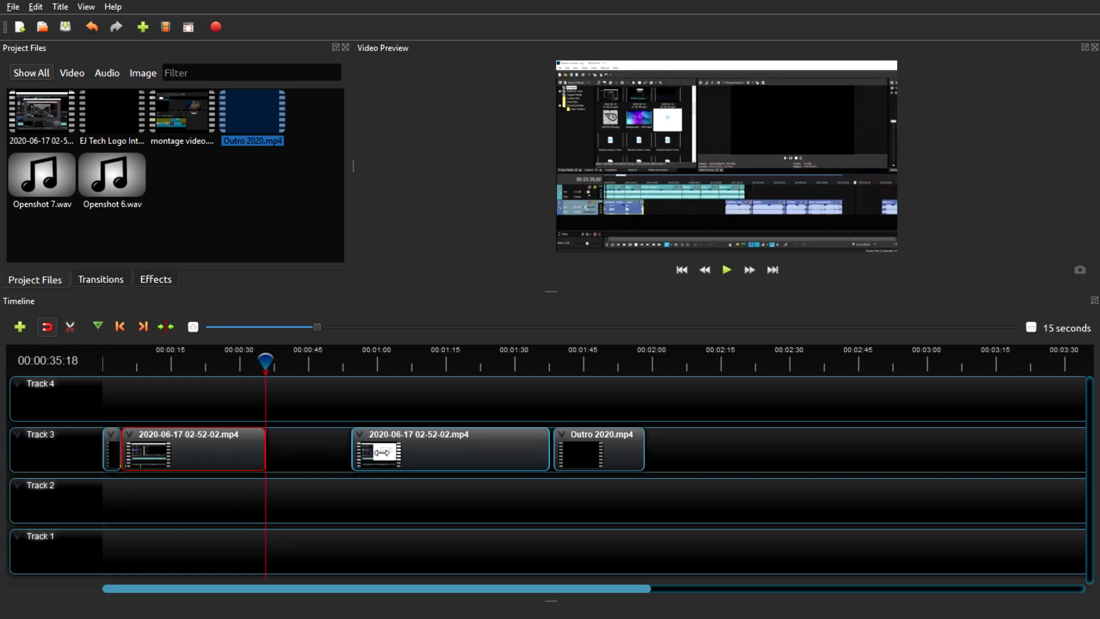
left_click_drag(175, 141, 302, 458)
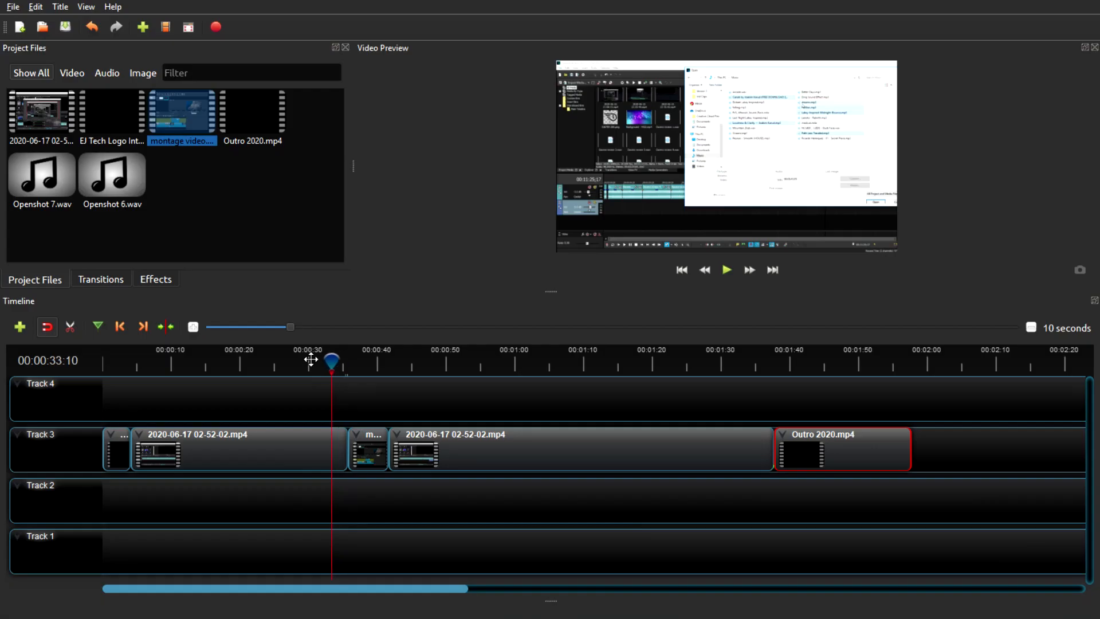
left_click_drag(331, 361, 311, 361)
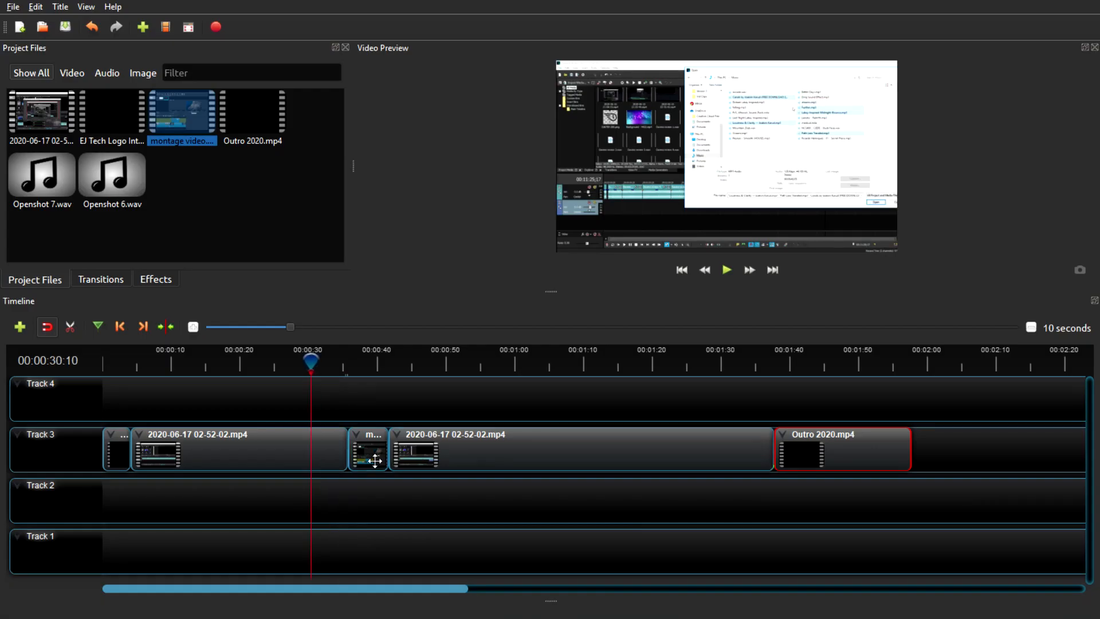
Add a Wipe left to right transition between the first part and the montage clip, shortened to a narrow span over the cut.
left_click(105, 277)
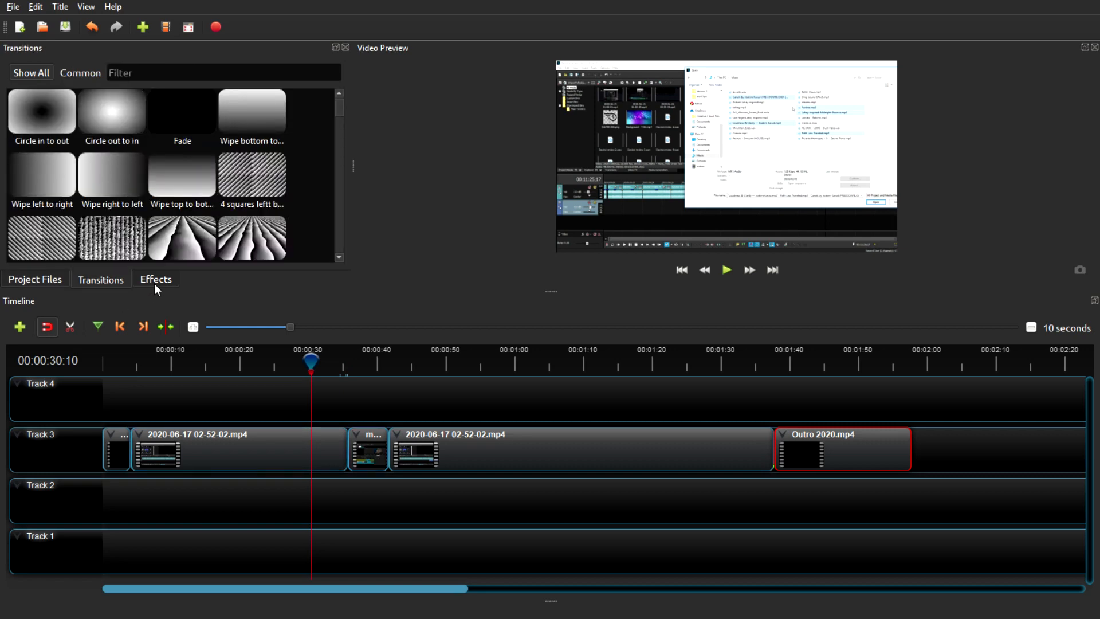
left_click(153, 284)
left_click(118, 282)
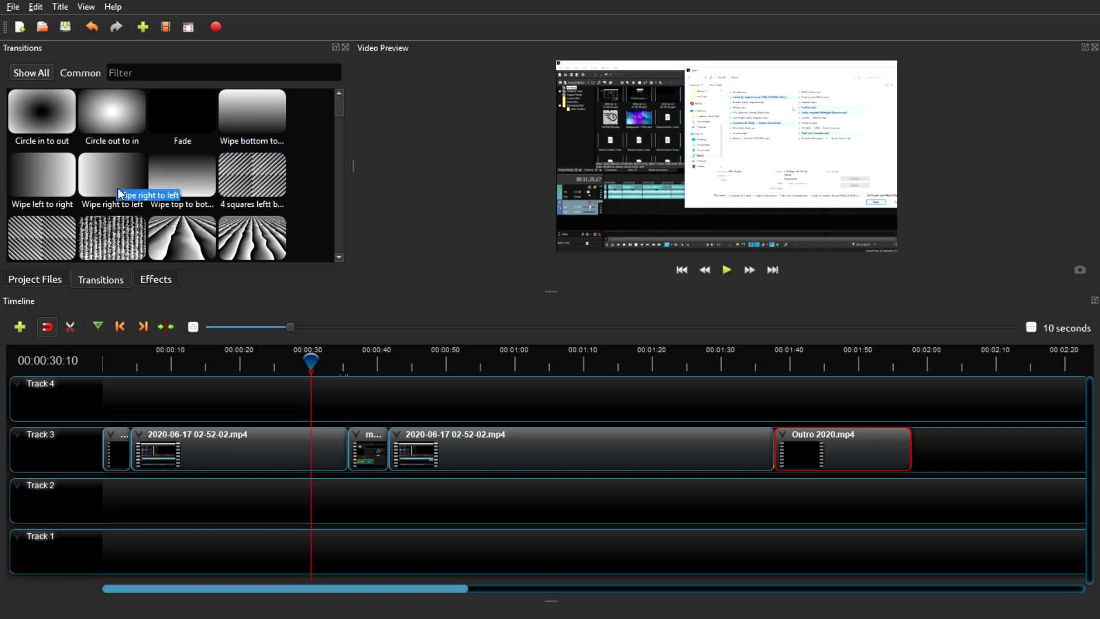
left_click(53, 178)
left_click_drag(53, 200, 311, 445)
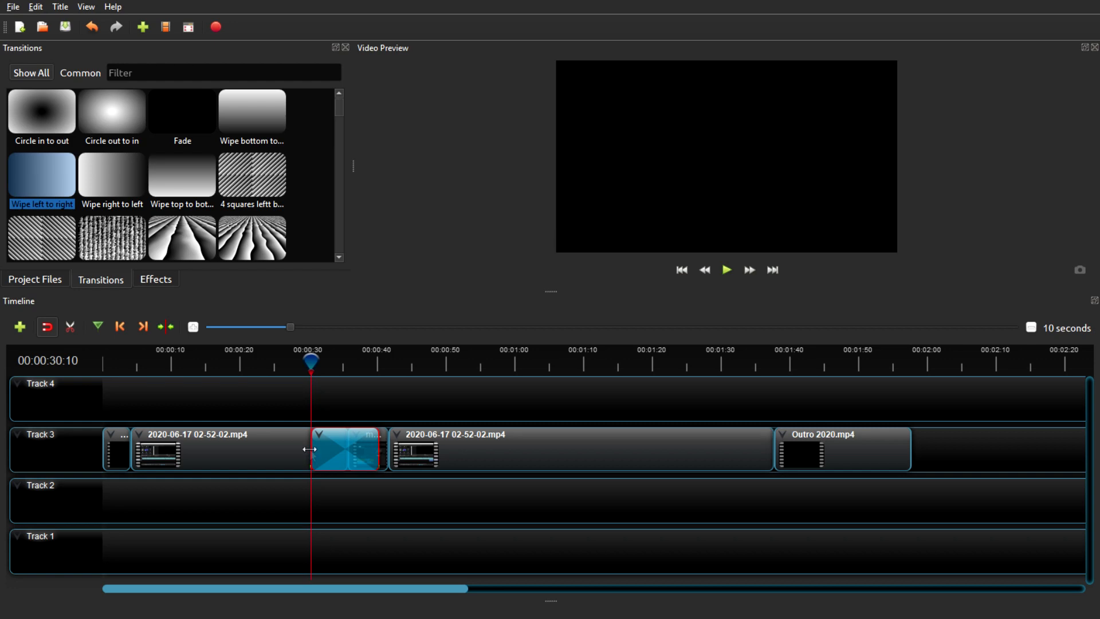
left_click_drag(312, 450, 353, 451)
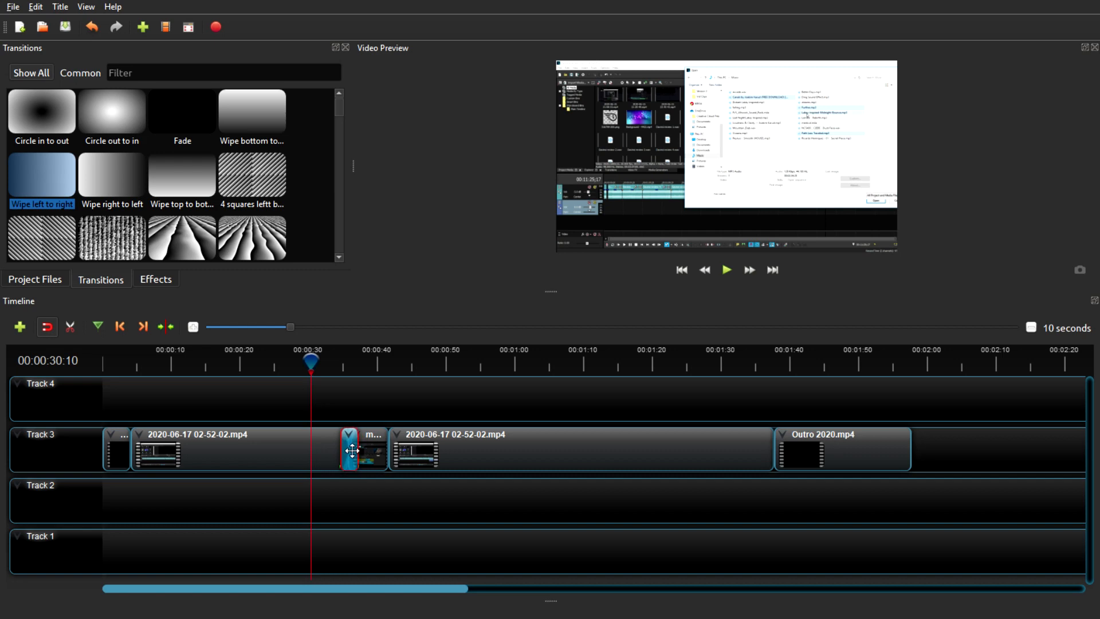
Add a Wipe right to left transition over the cut after the montage clip and narrow both transitions around their cuts.
left_click(117, 200)
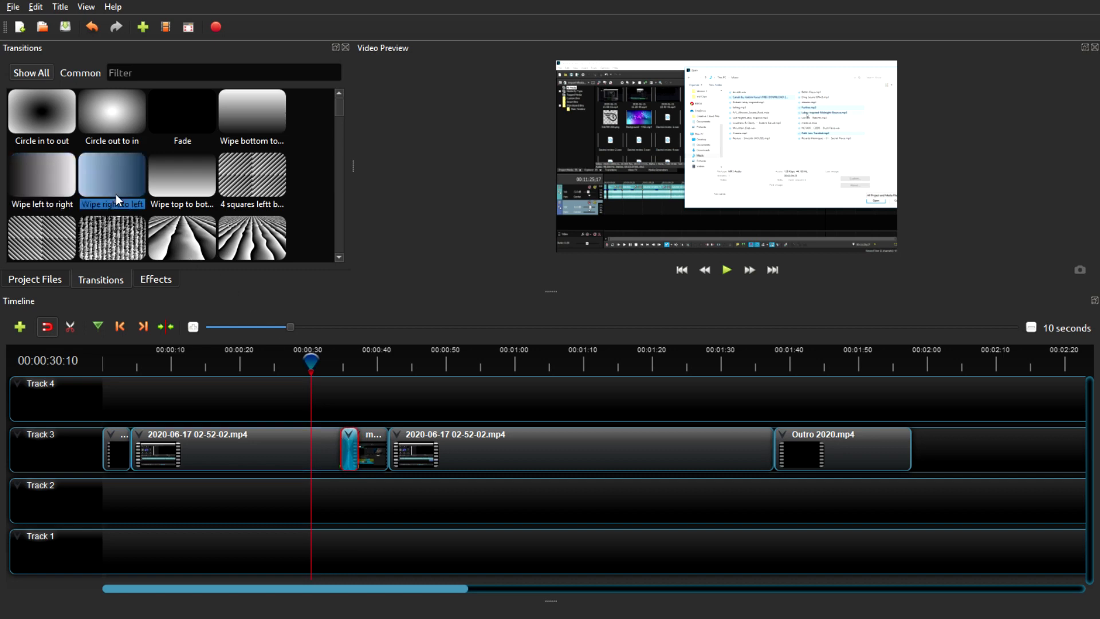
left_click_drag(390, 435, 374, 441)
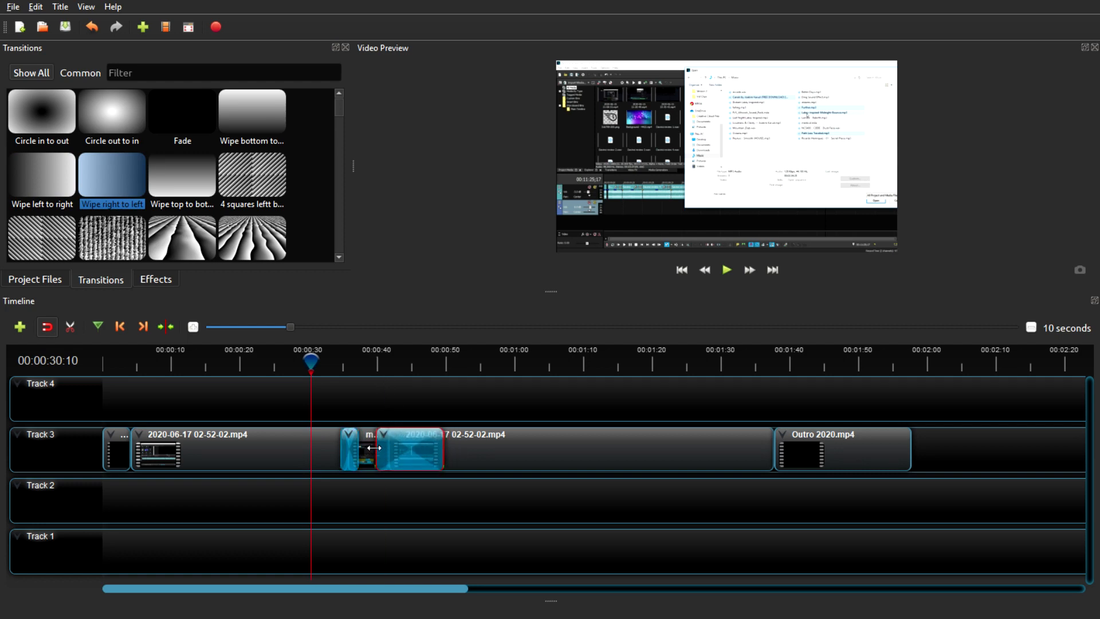
mouse_move(374, 441)
left_mouse_down()
mouse_move(427, 456)
mouse_move(387, 451)
left_mouse_up()
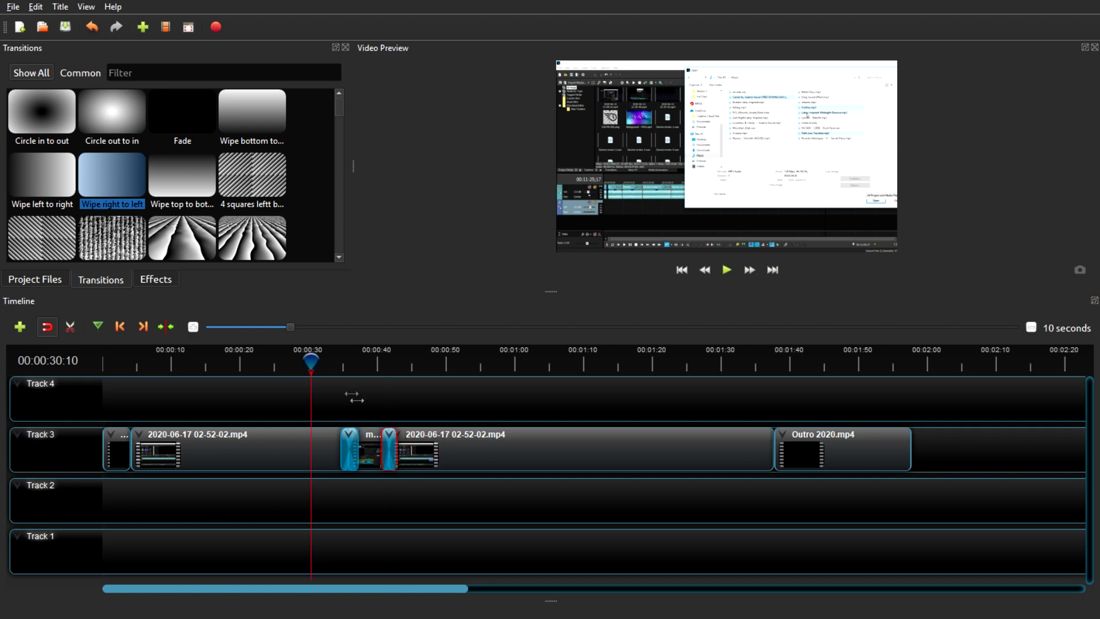
scroll(276, 330, "down", 2)
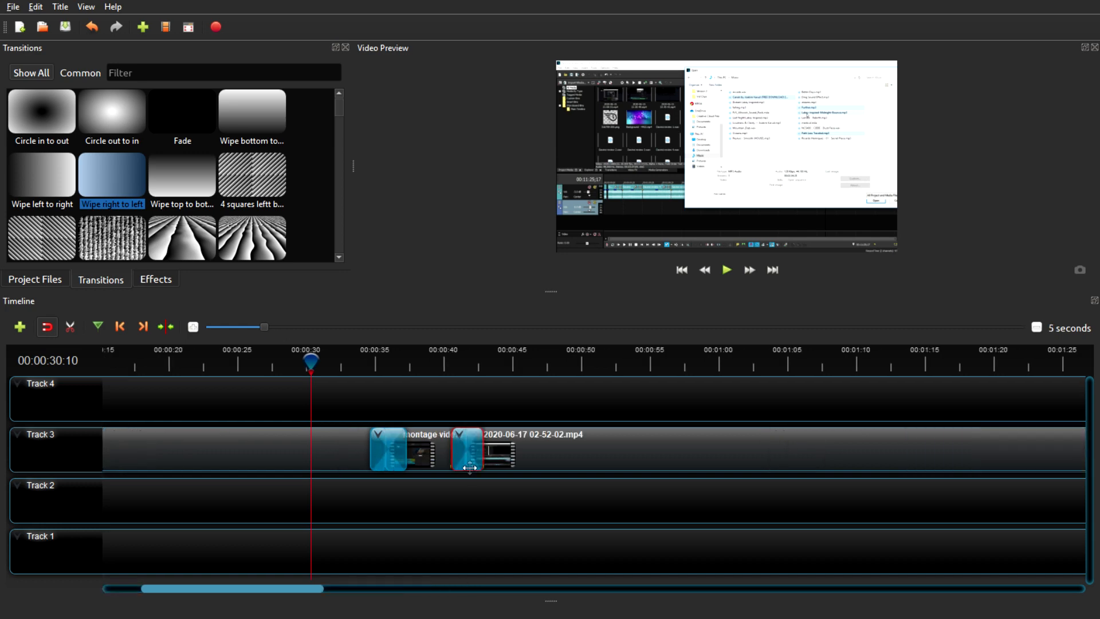
left_click_drag(449, 452, 387, 451)
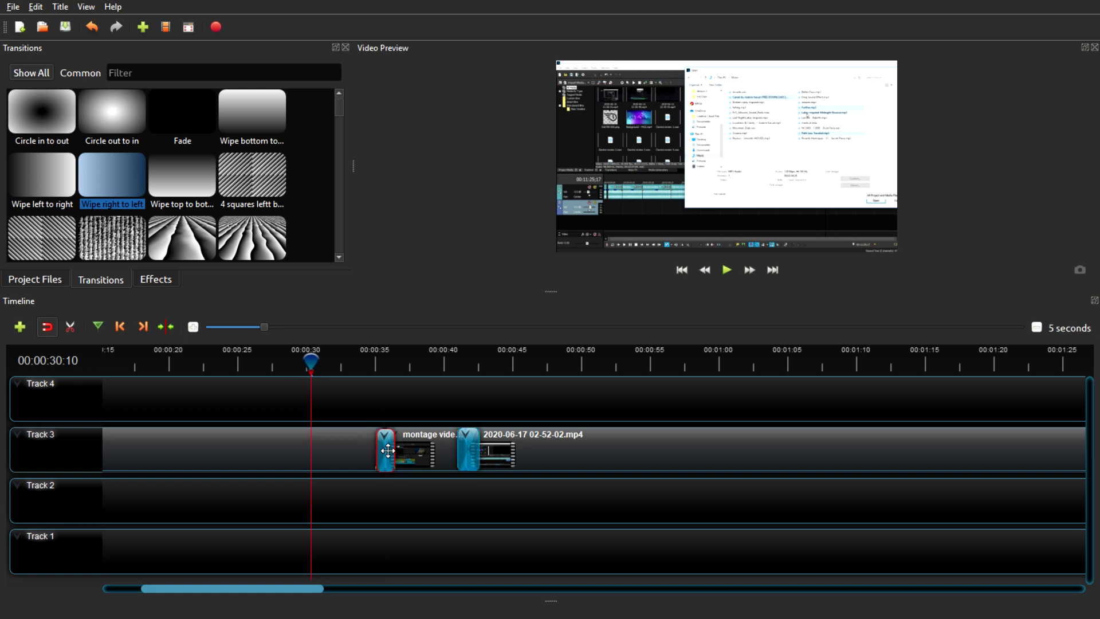
left_click(47, 284)
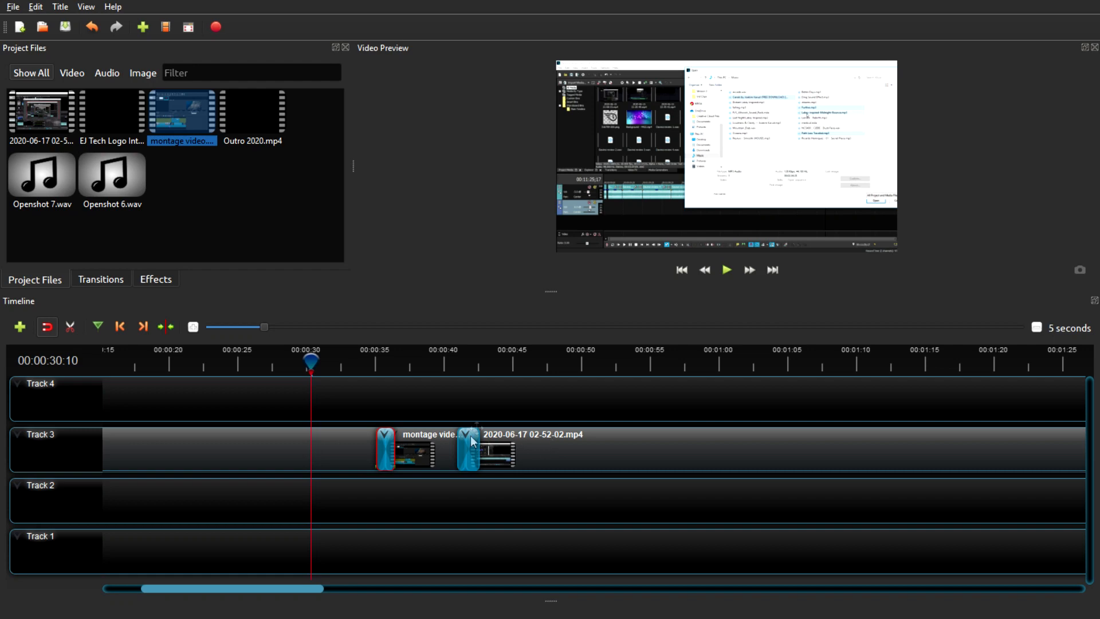
left_click(318, 327)
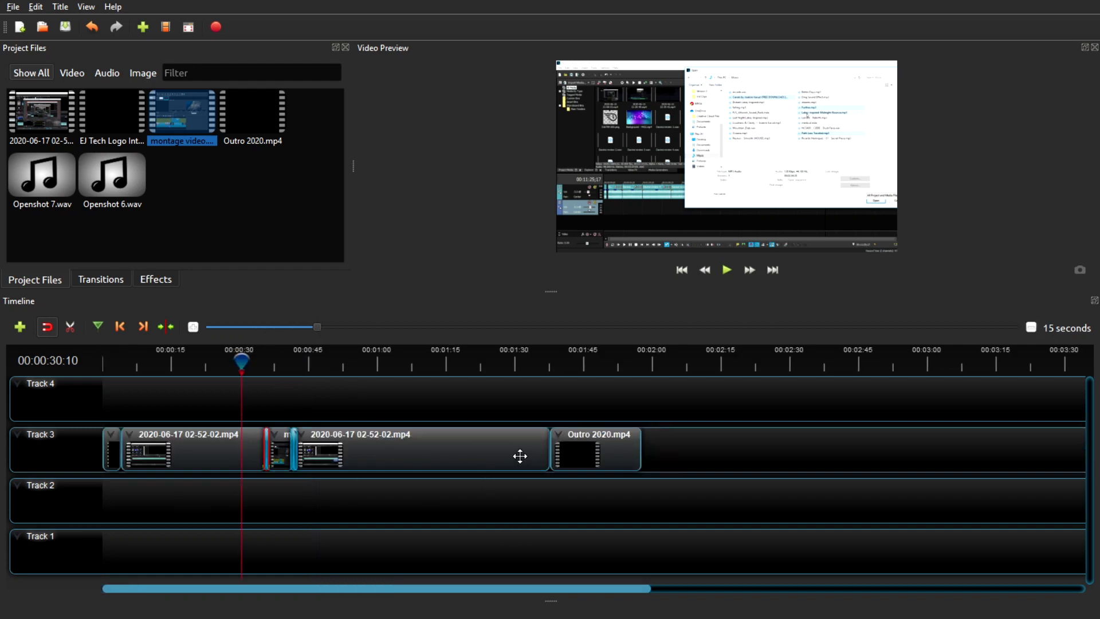
right_click(501, 453)
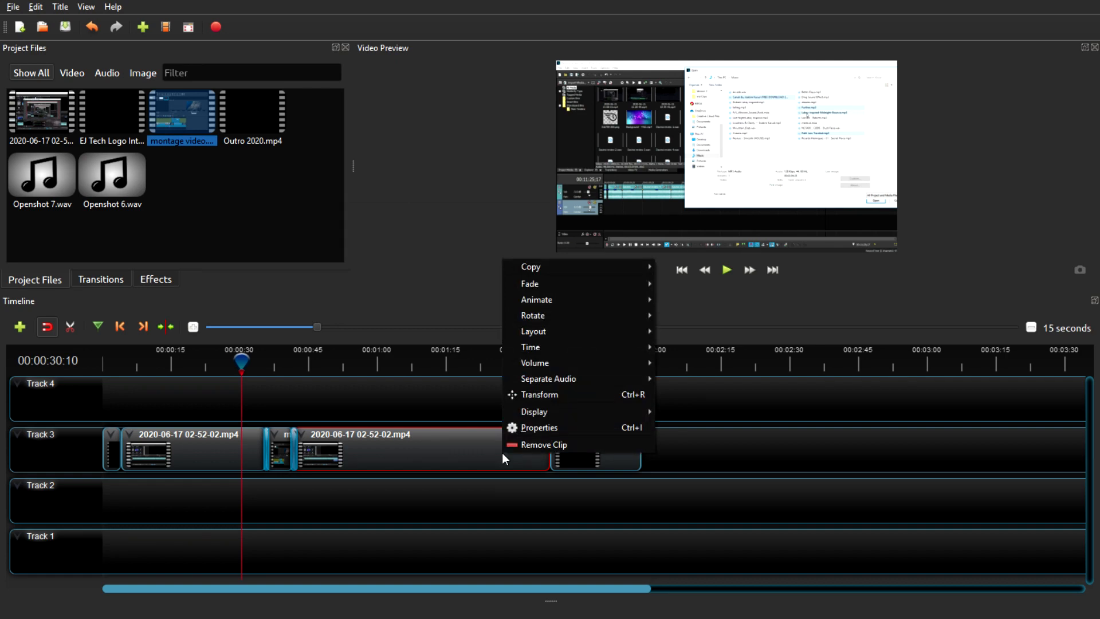
mouse_move(594, 283)
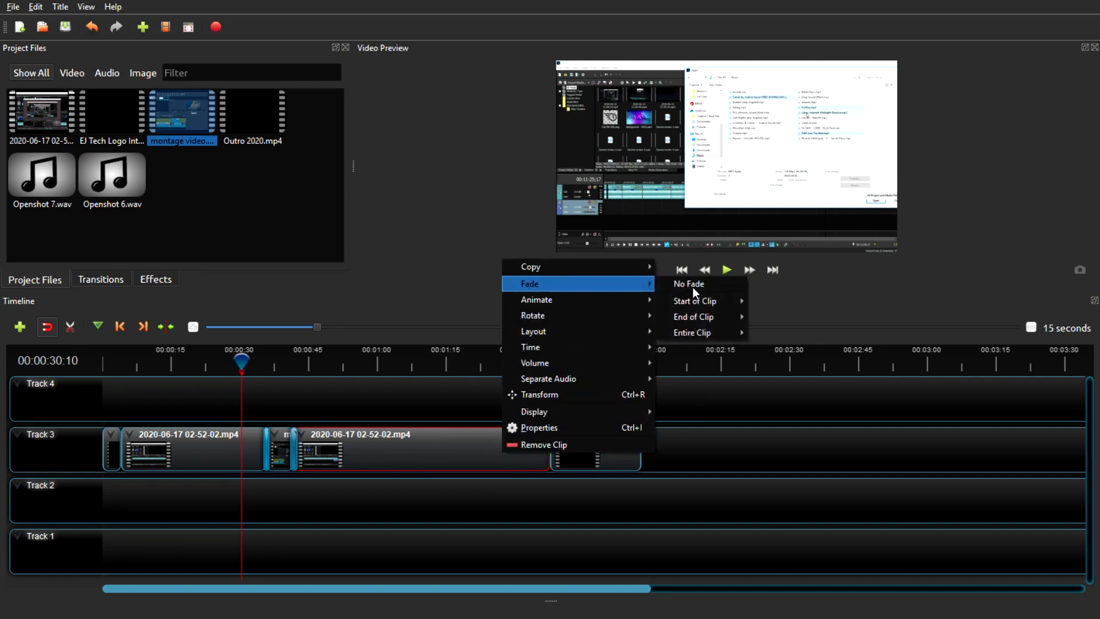
mouse_move(703, 316)
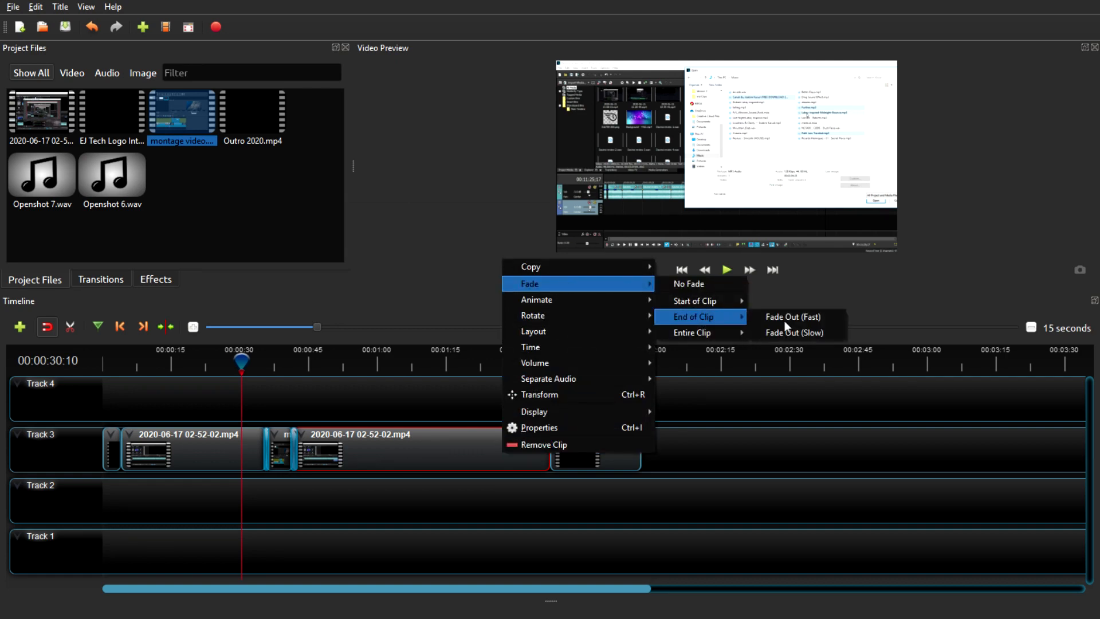
left_click(801, 319)
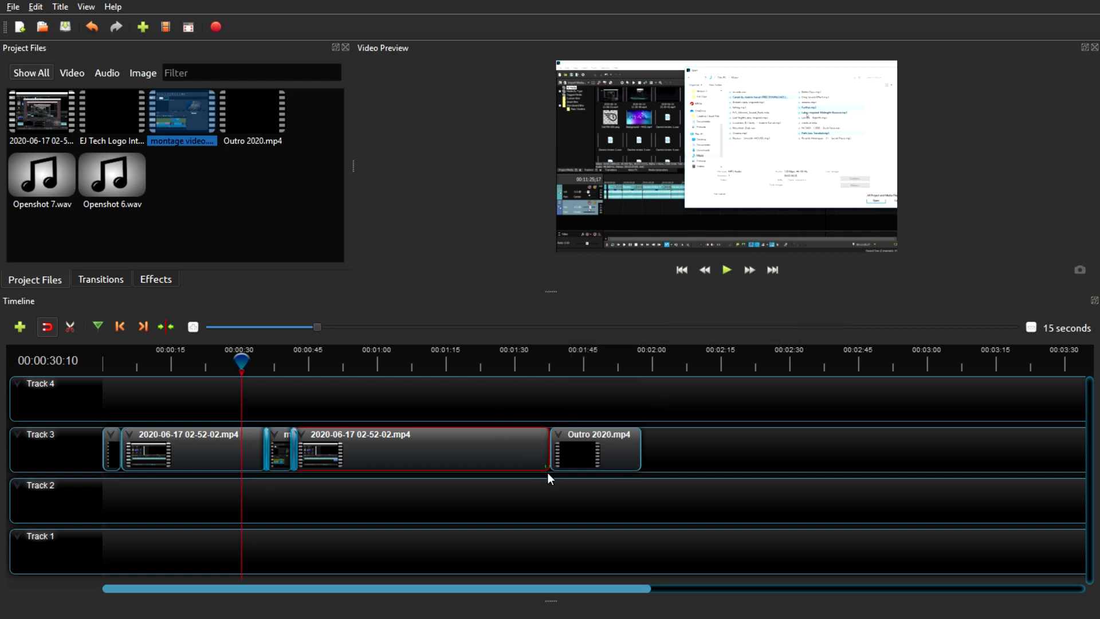
scroll(547, 472, "up", 3)
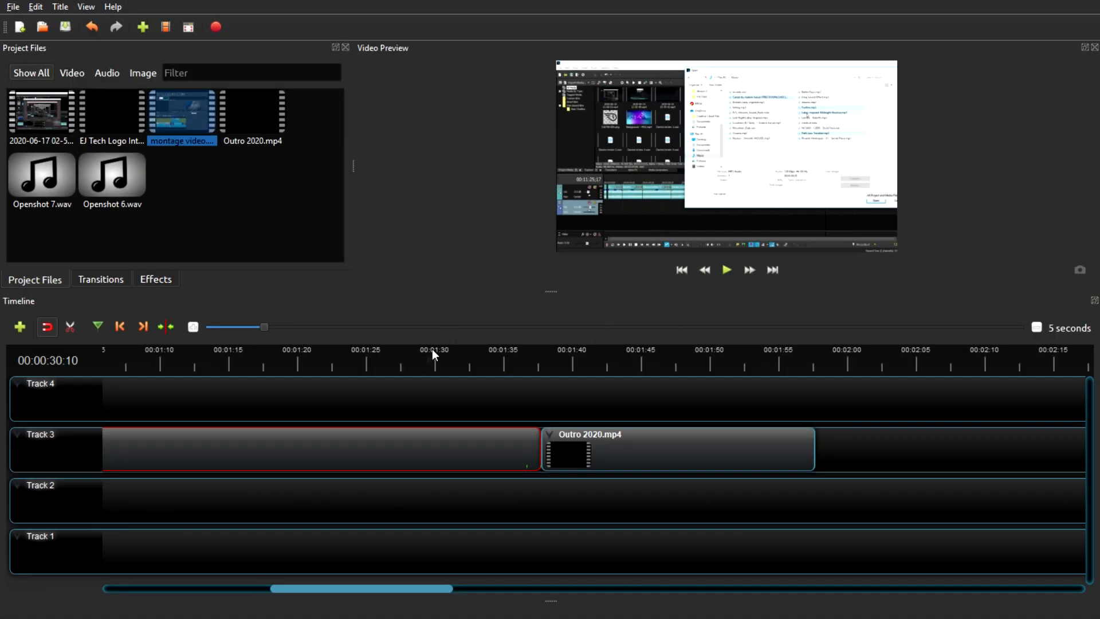
scroll(429, 327, "up", 3)
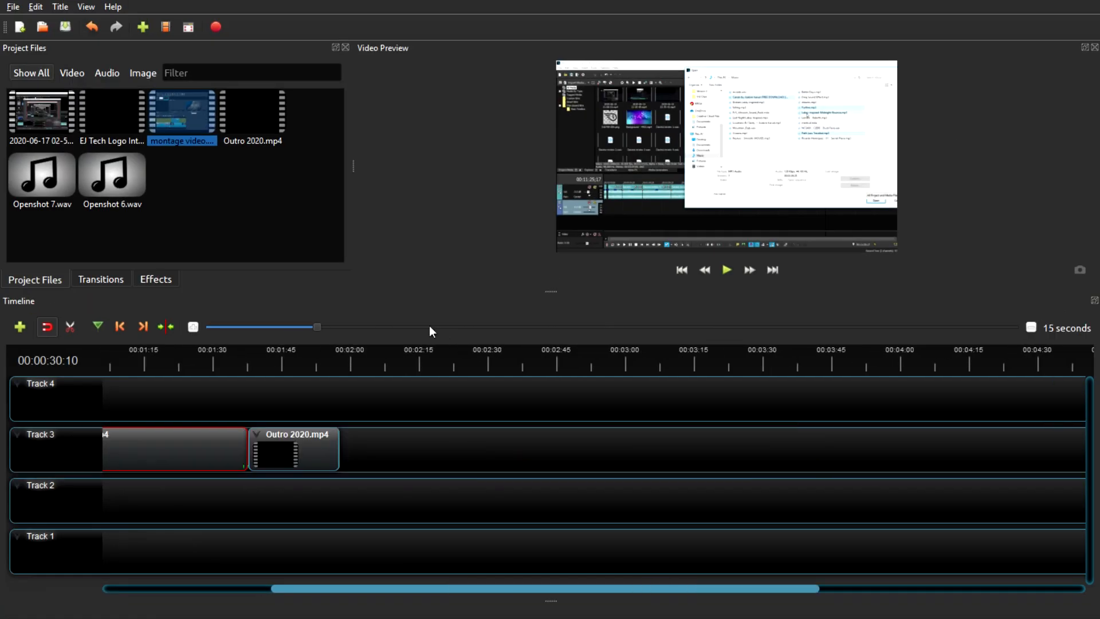
left_click_drag(429, 326, 346, 326)
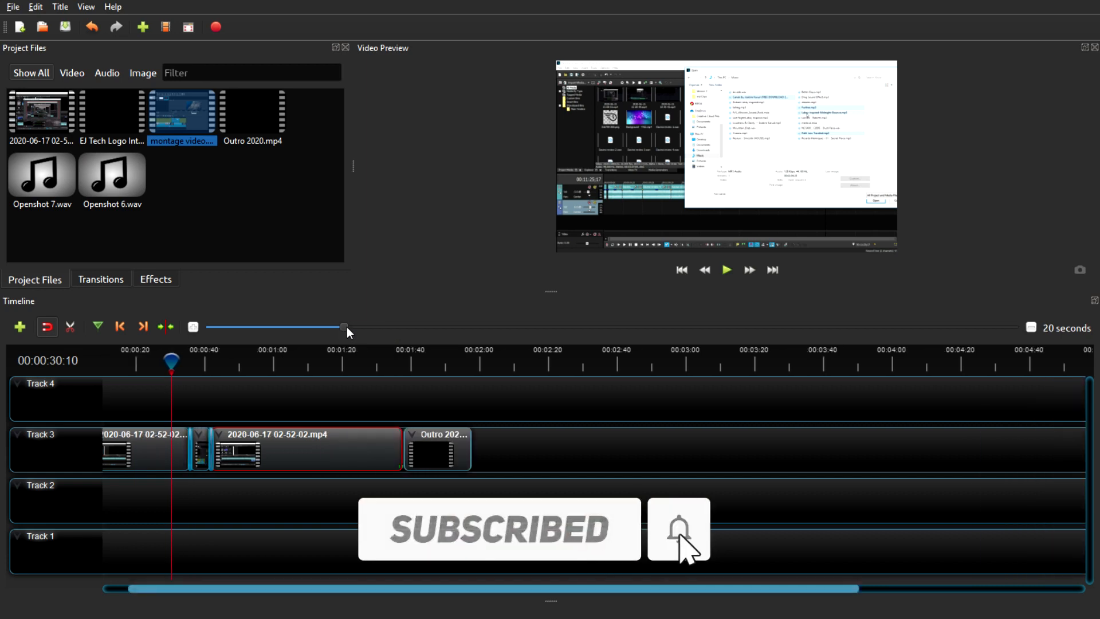
left_click_drag(219, 591, 180, 589)
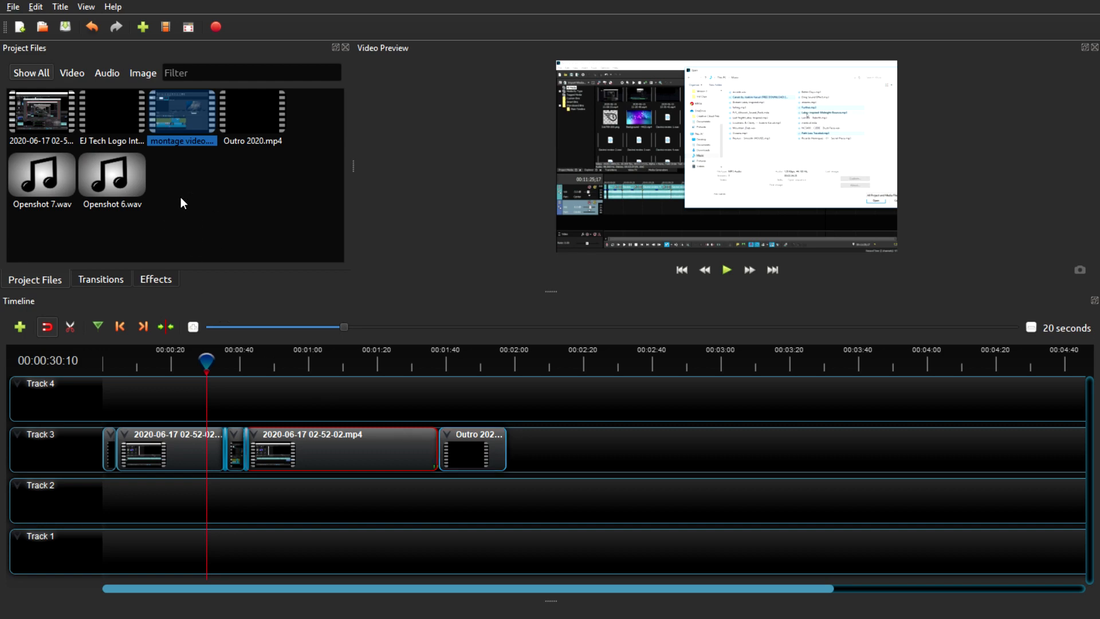
Browse the project files by video, audio and image type, ending with all files shown.
left_click(128, 131)
left_click(243, 123)
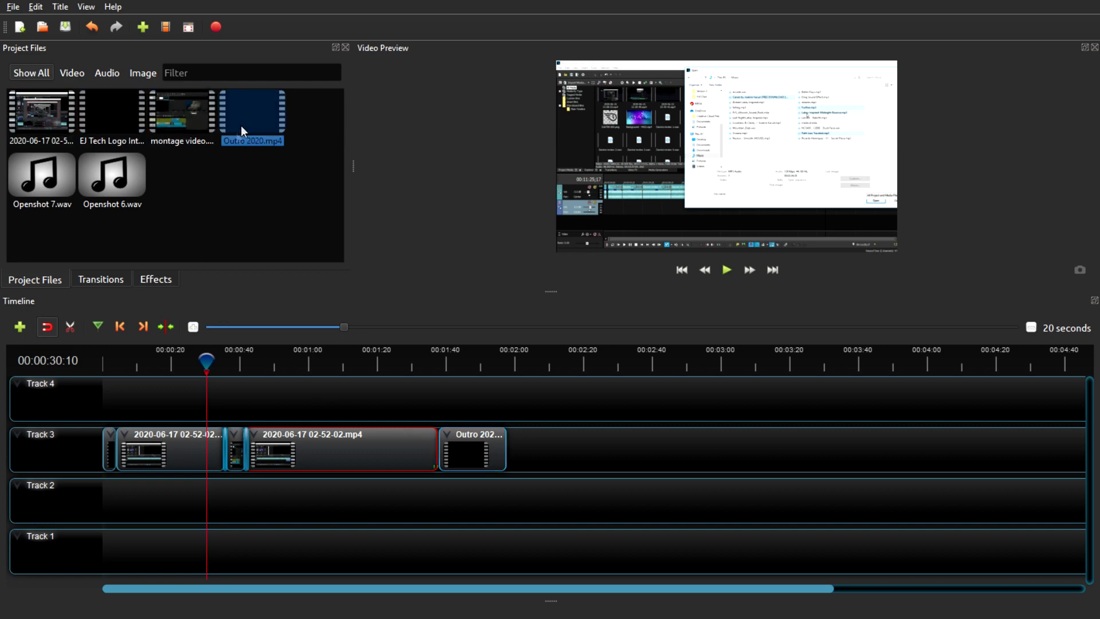
left_click(65, 74)
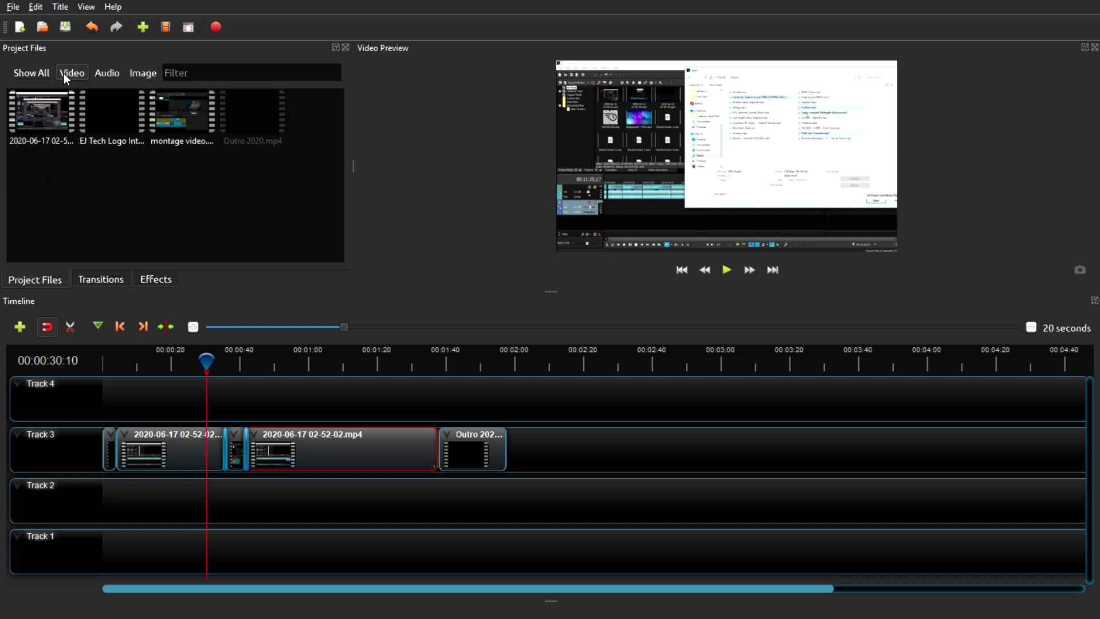
left_click(96, 76)
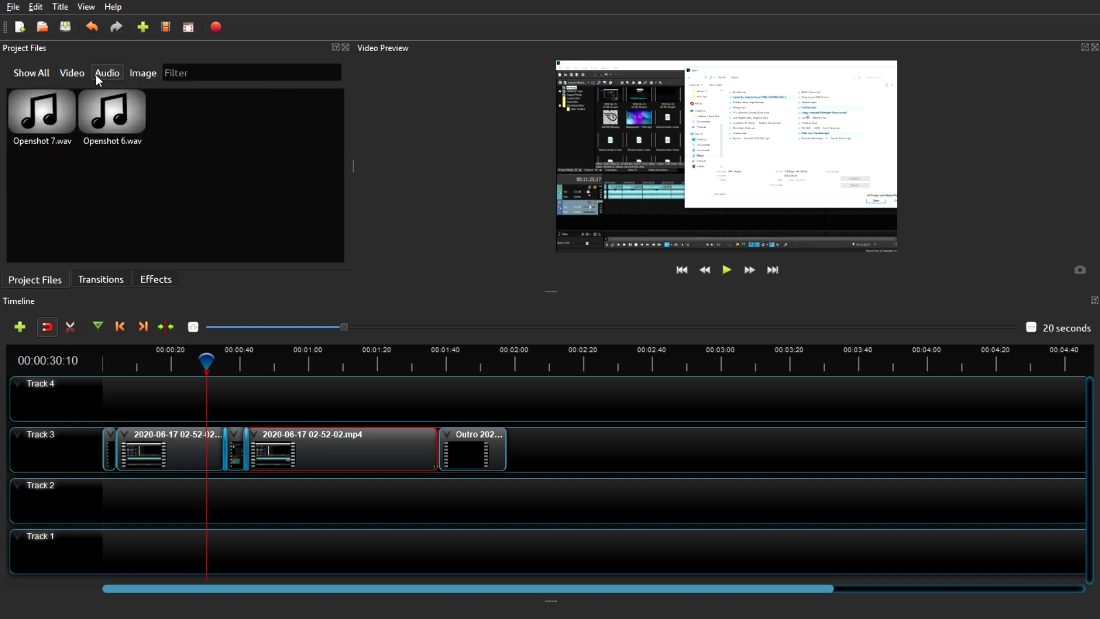
left_click(150, 78)
left_click(109, 73)
left_click(72, 76)
left_click(28, 73)
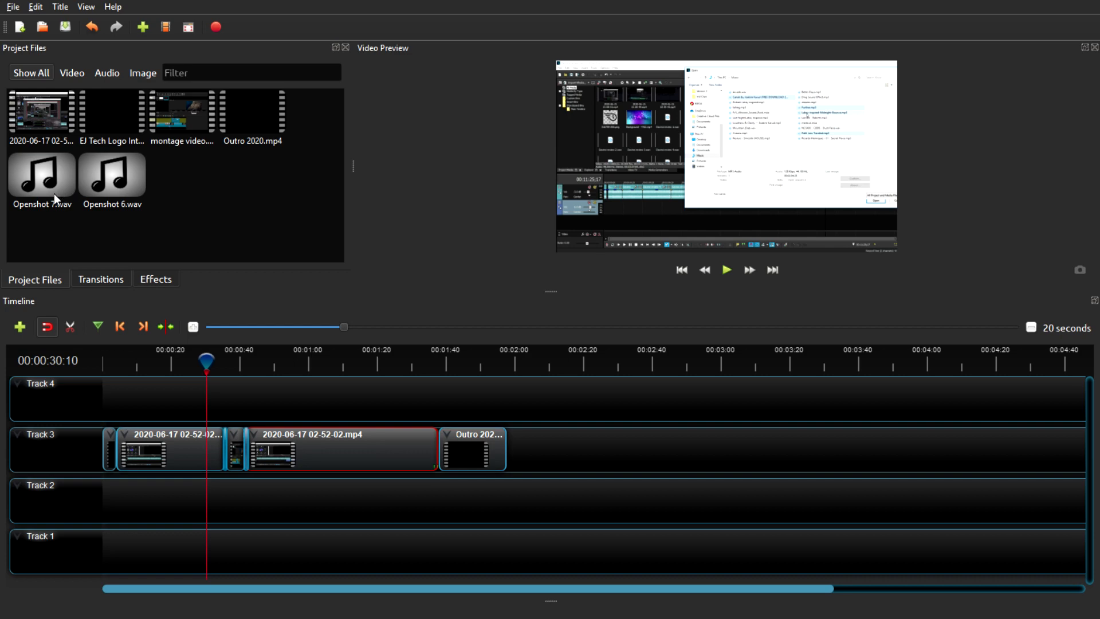
Place Openshot 6.wav on Track 2 under the start of the first main clip and trim its end to the montage clip's end.
left_click(90, 191)
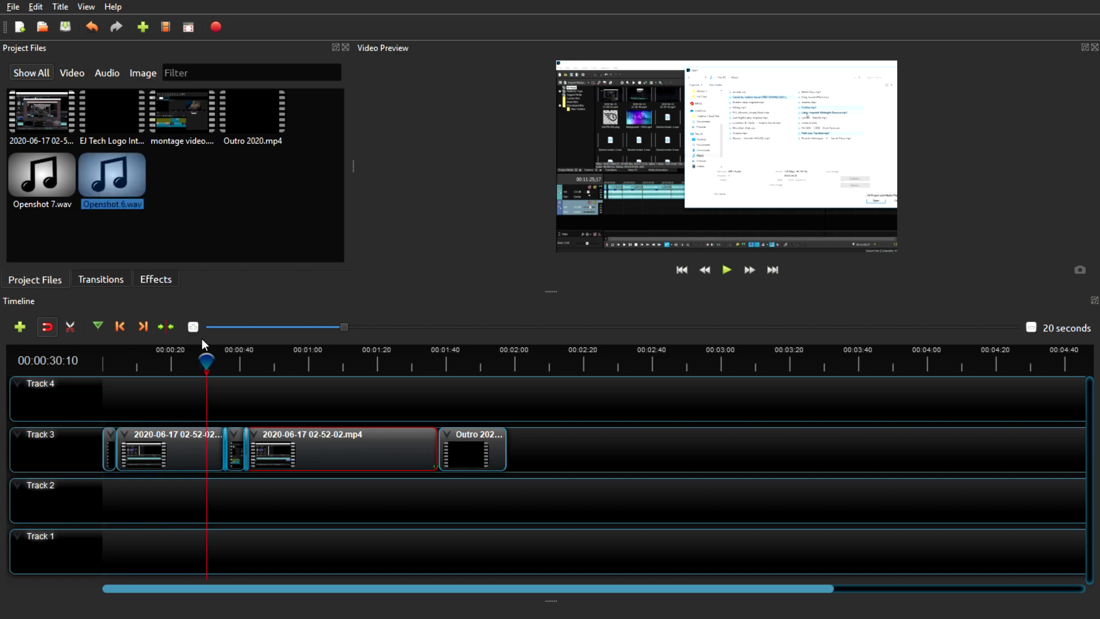
left_click_drag(164, 497, 115, 493)
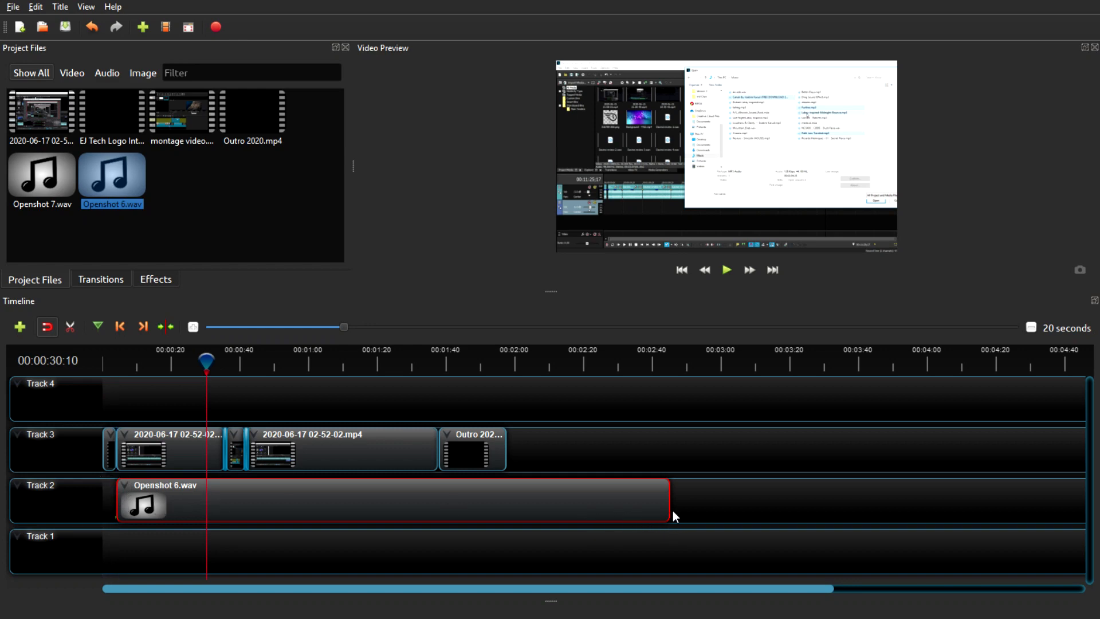
left_click_drag(669, 510, 246, 500)
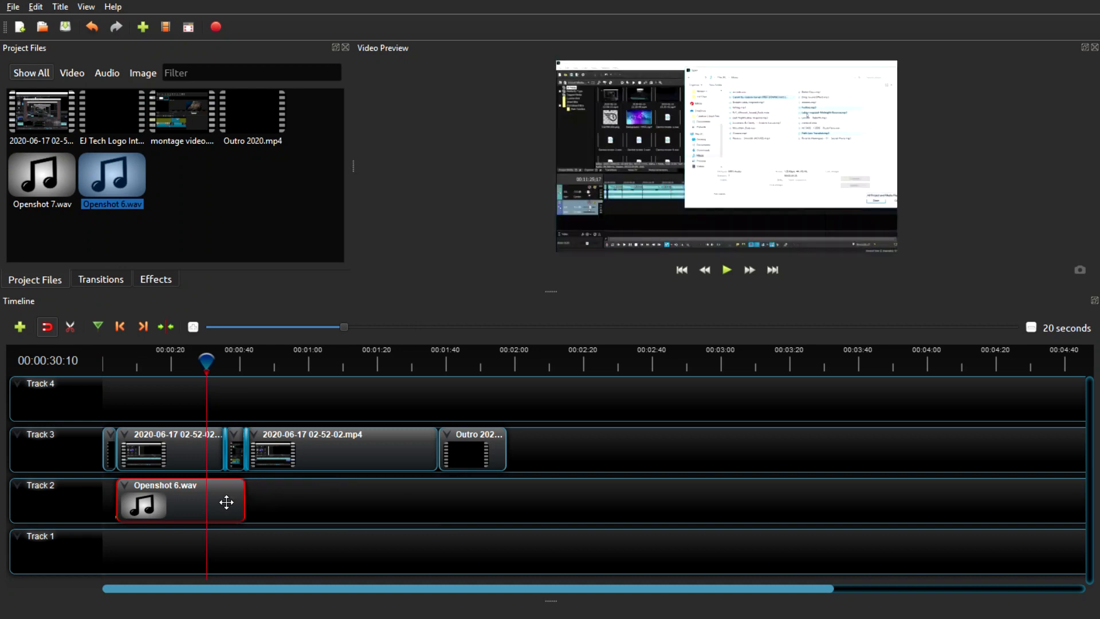
Review the volume options and properties of Openshot 6.wav, set its Volume to 1.00 and close the properties.
right_click(160, 506)
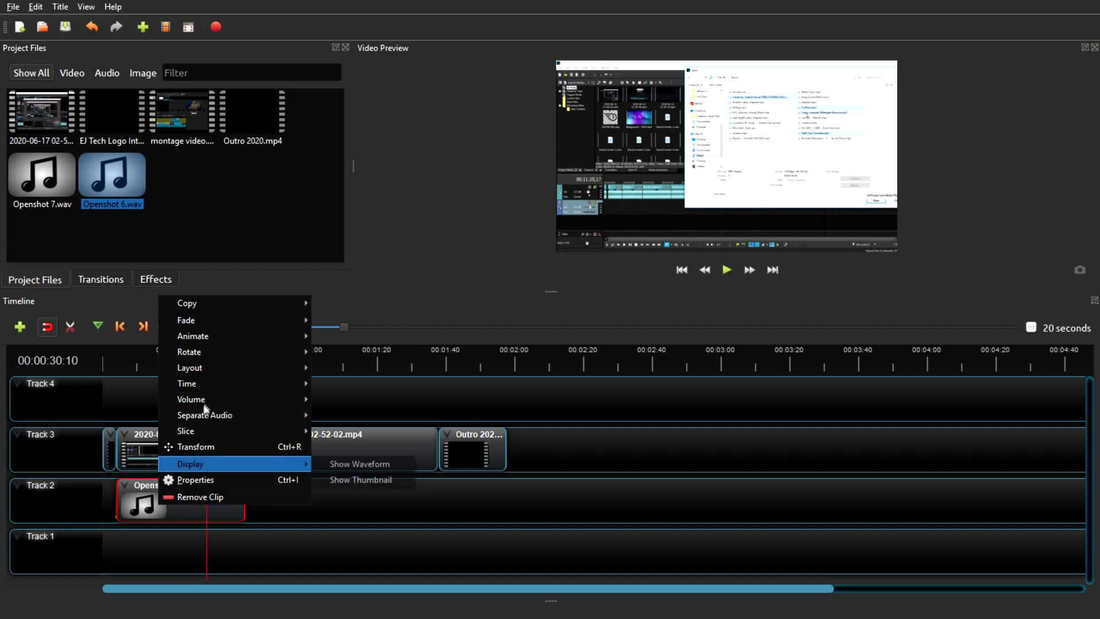
mouse_move(206, 400)
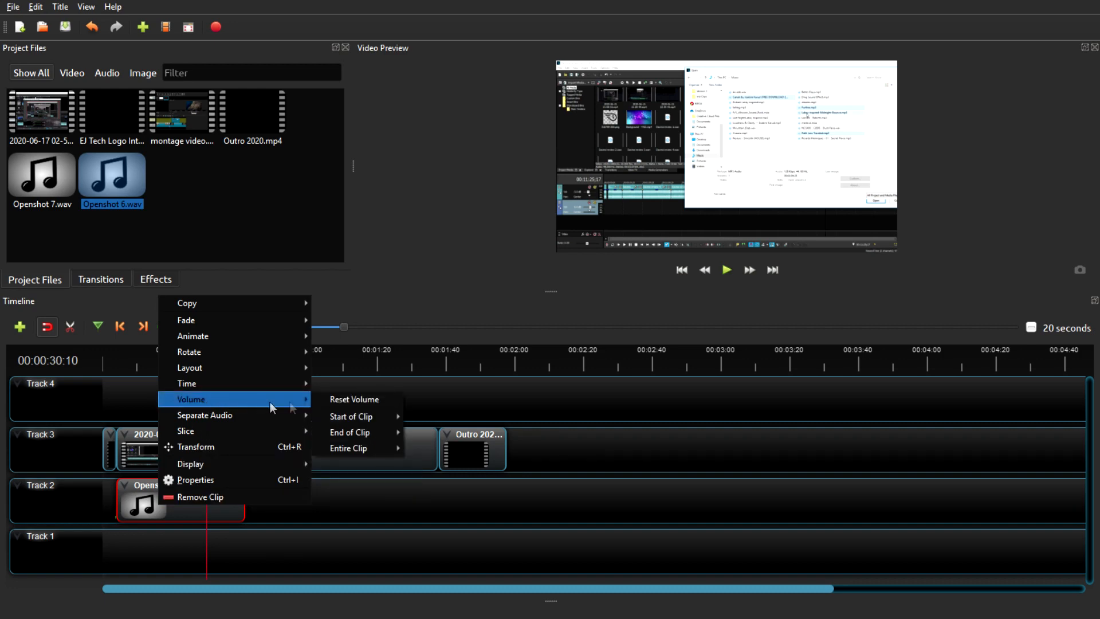
mouse_move(355, 418)
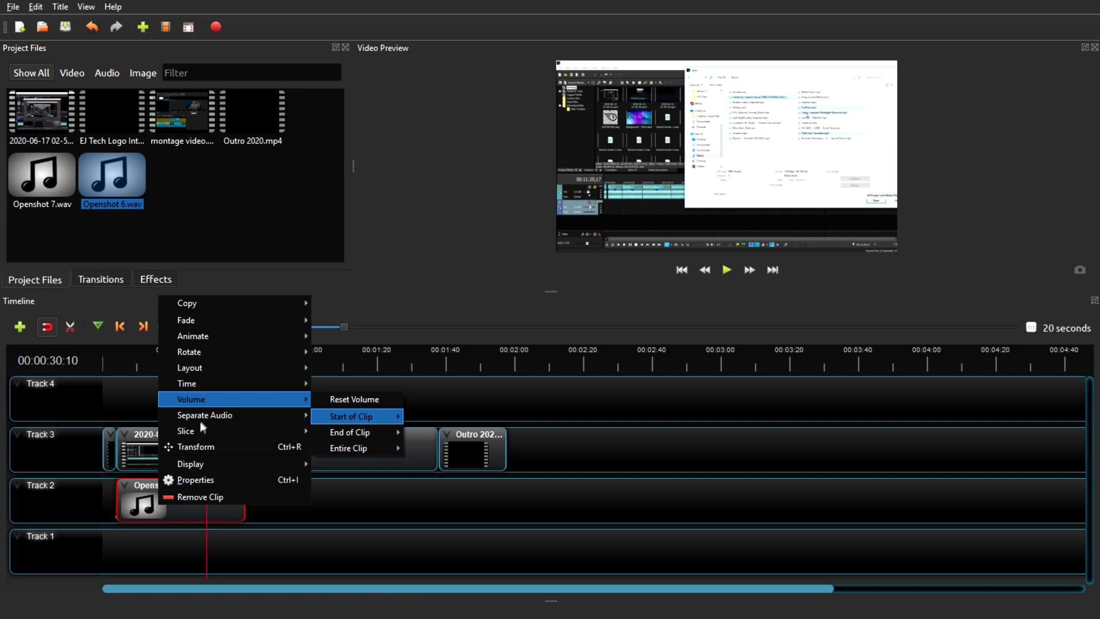
left_click(194, 480)
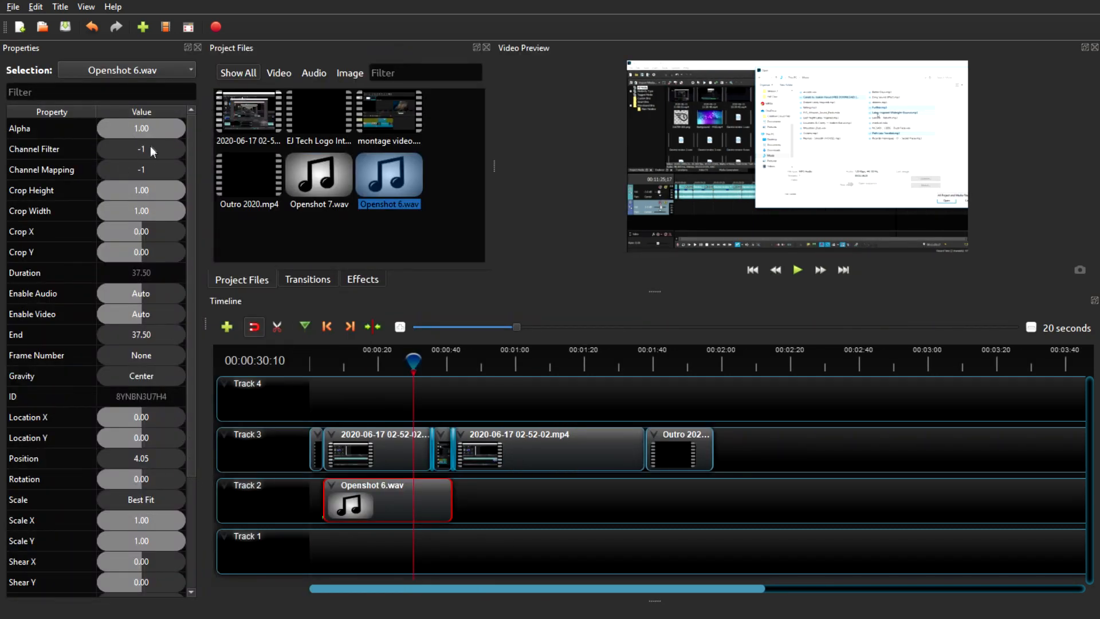
left_click_drag(191, 256, 200, 347)
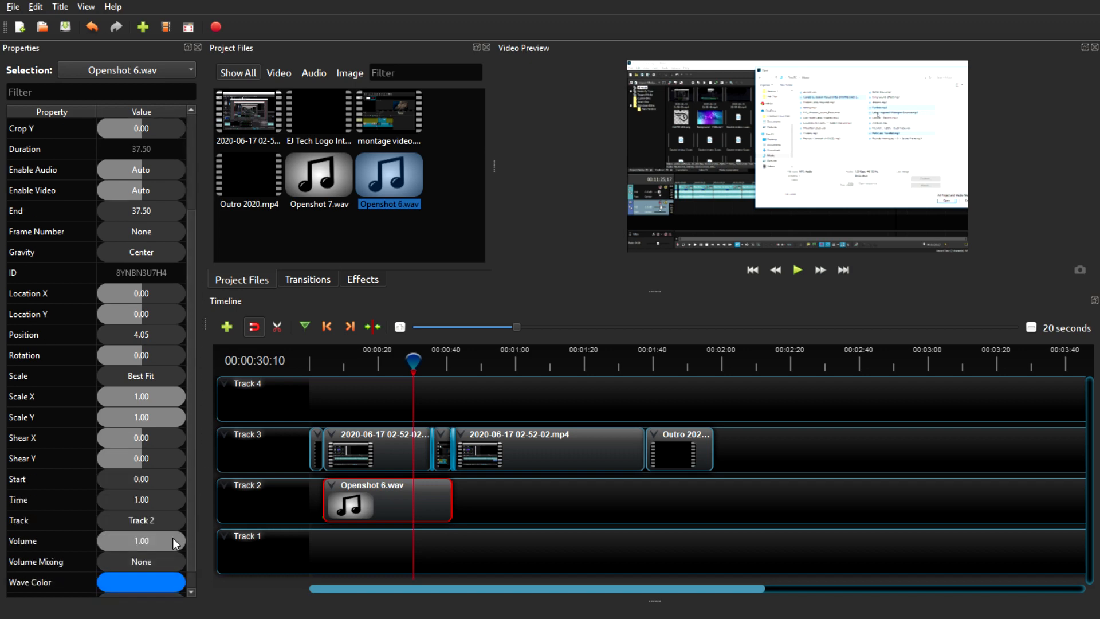
mouse_move(177, 540)
left_mouse_down()
mouse_move(153, 542)
mouse_move(185, 541)
mouse_move(190, 528)
left_mouse_up()
scroll(194, 559, "down", 1)
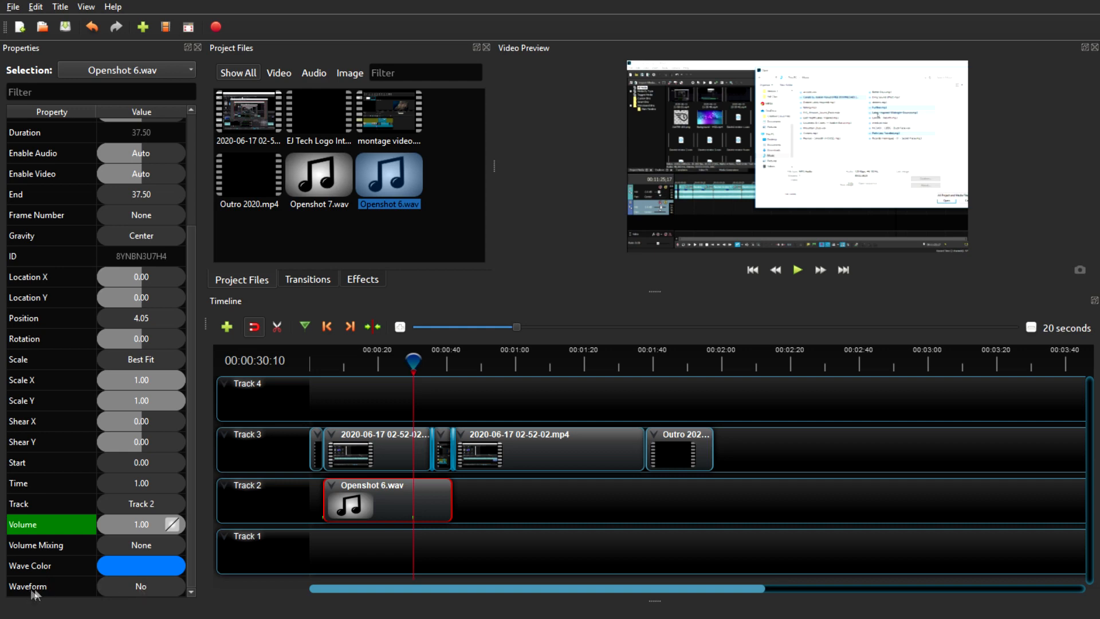
left_click(198, 47)
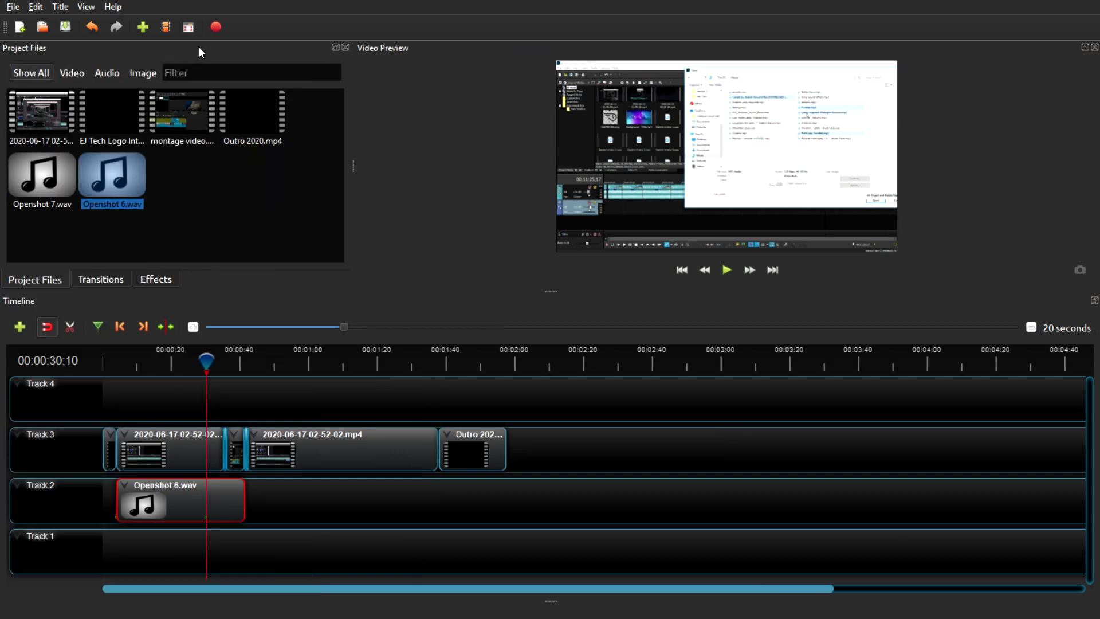
Display the Openshot 6.wav clip on Track 2 as a waveform.
right_click(165, 504)
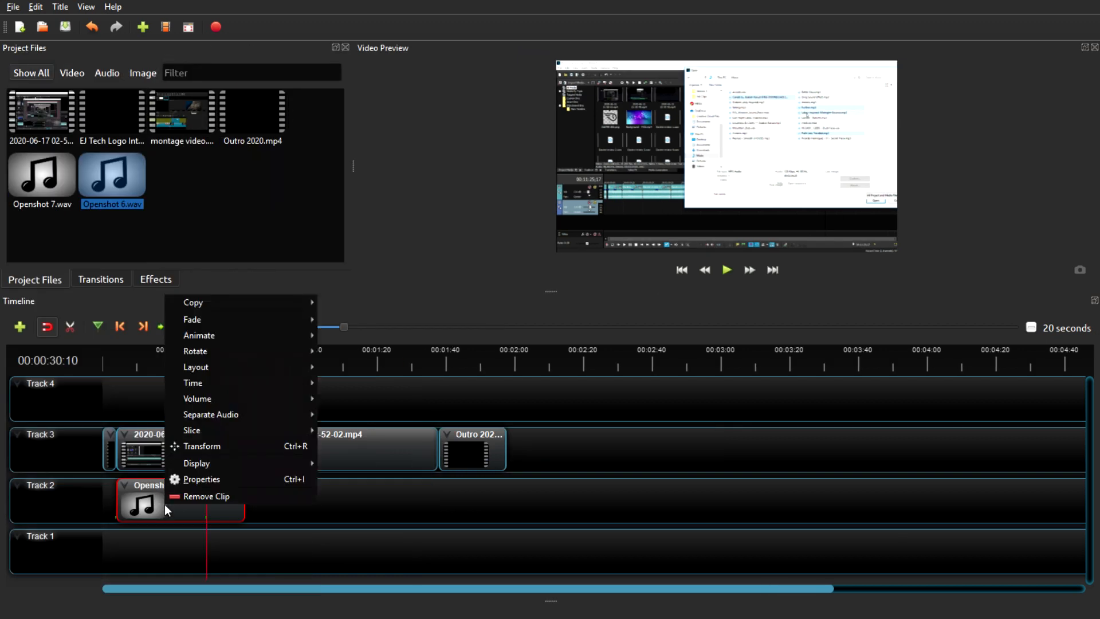
mouse_move(202, 467)
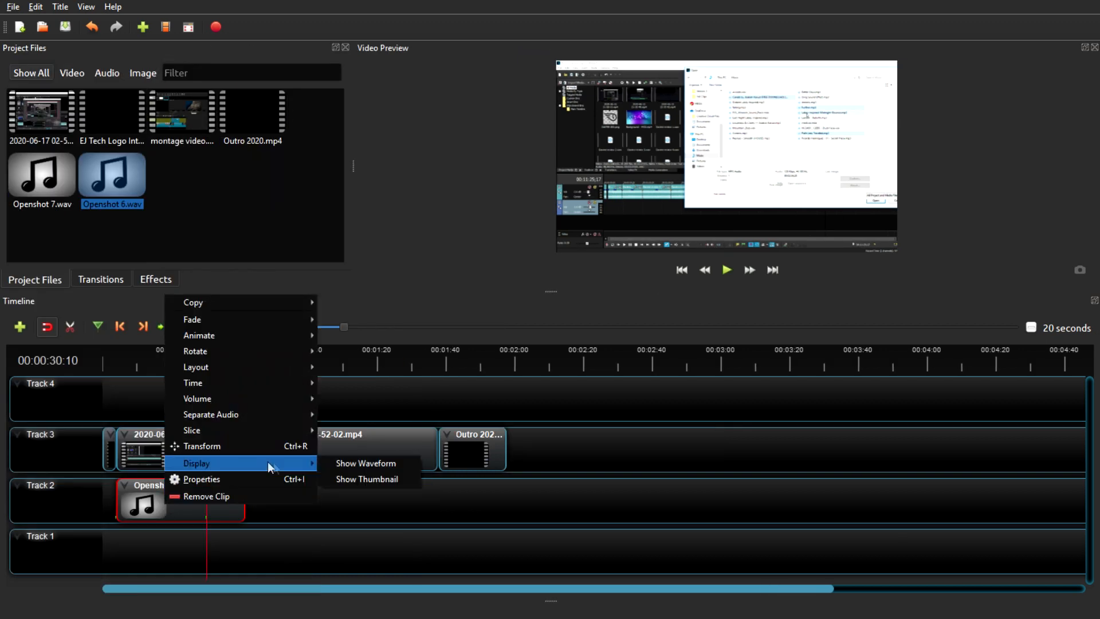
left_click(368, 464)
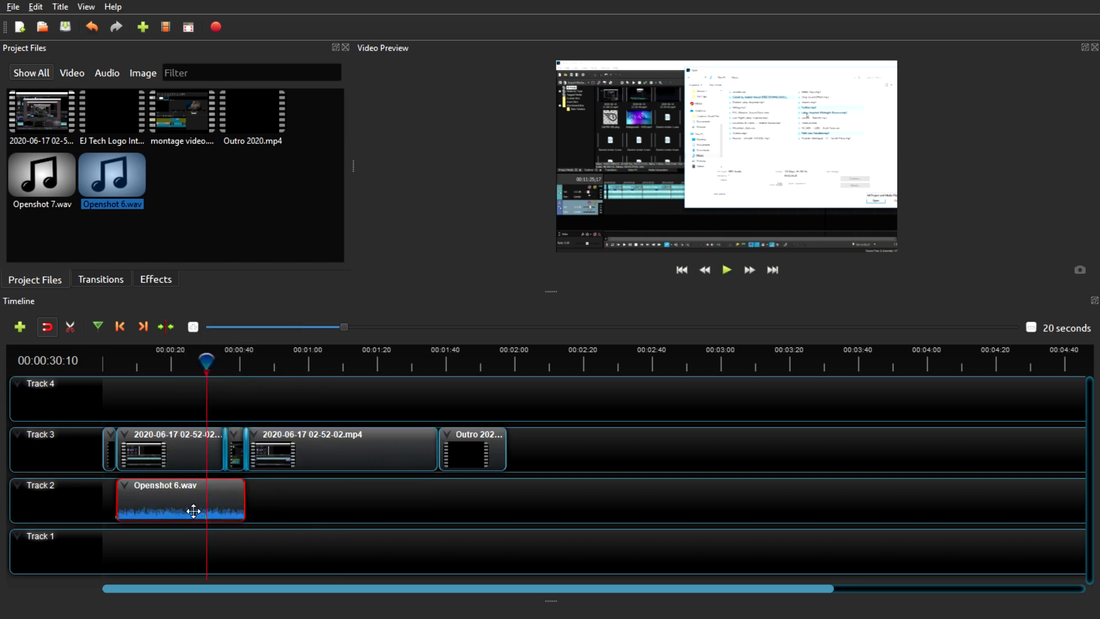
Place Openshot 7.wav directly after Openshot 6.wav on Track 2 and trim its end to about the start of the outro clip.
left_click(51, 195)
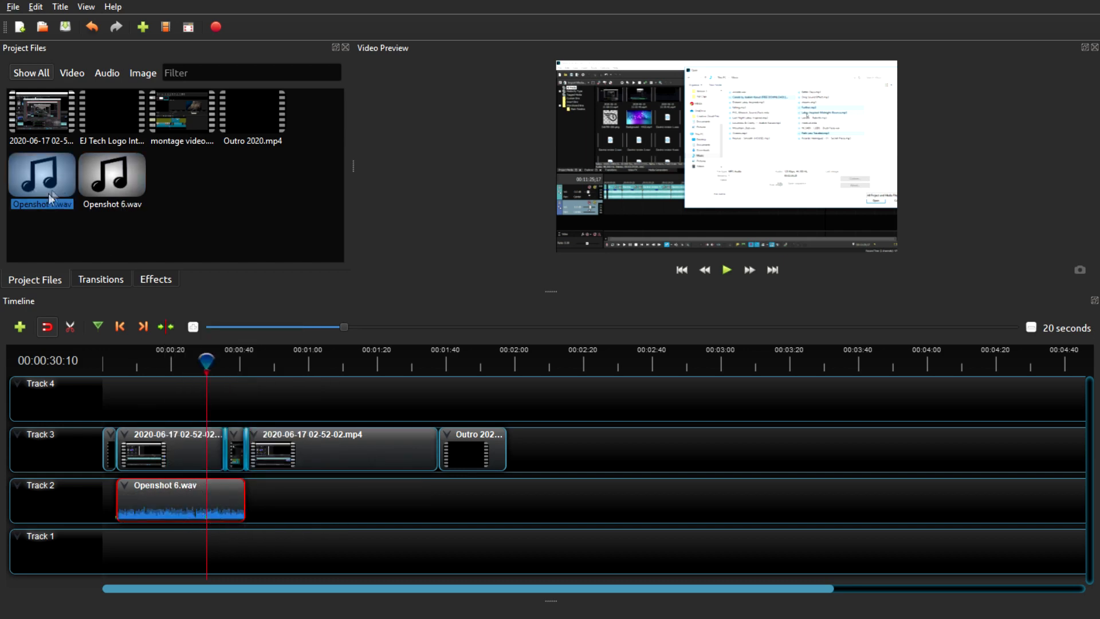
left_click_drag(239, 302, 246, 497)
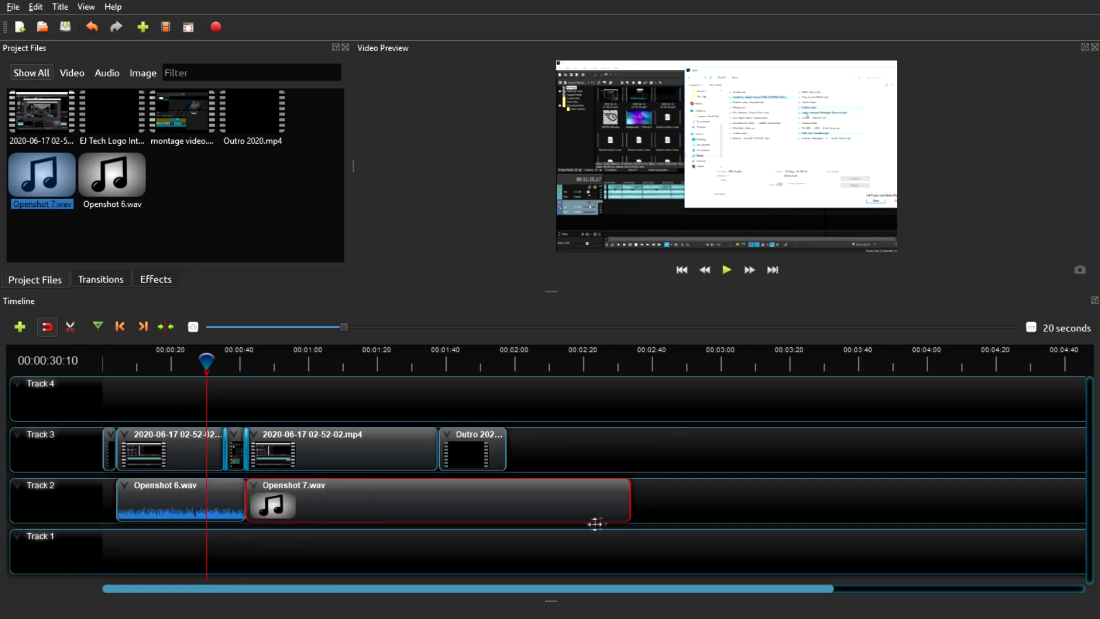
left_click_drag(629, 514, 442, 497)
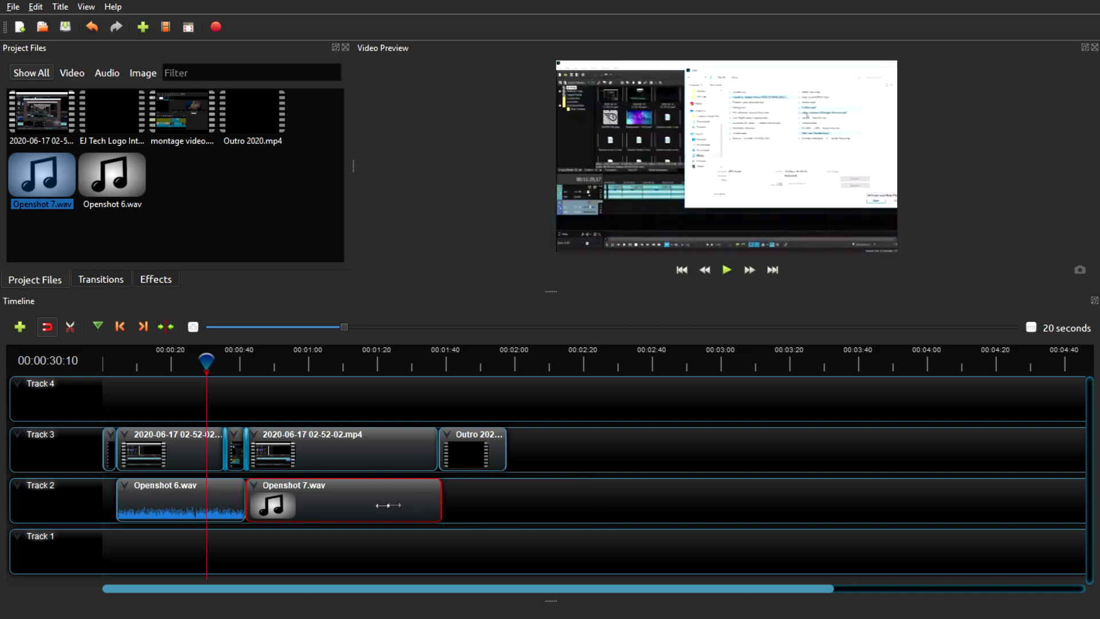
Display the Openshot 7.wav clip on Track 2 as a waveform.
right_click(332, 505)
mouse_move(481, 469)
left_click(532, 465)
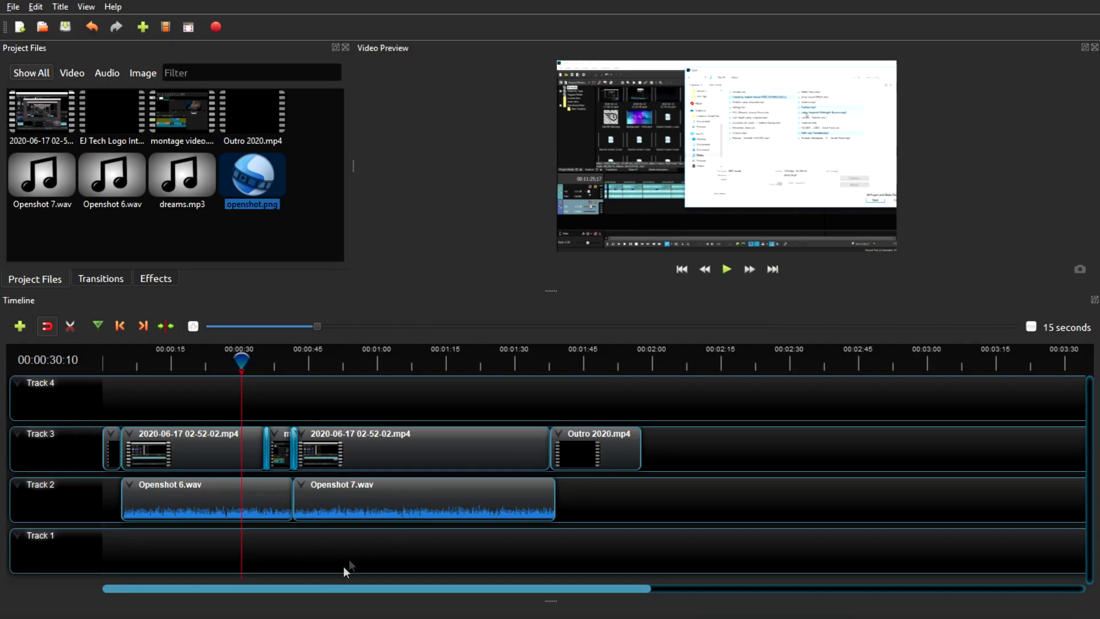
Place dreams.mp3 at the start of Track 1 and trim its end to about the end of the outro clip.
left_click(184, 197)
left_click_drag(183, 549, 101, 557)
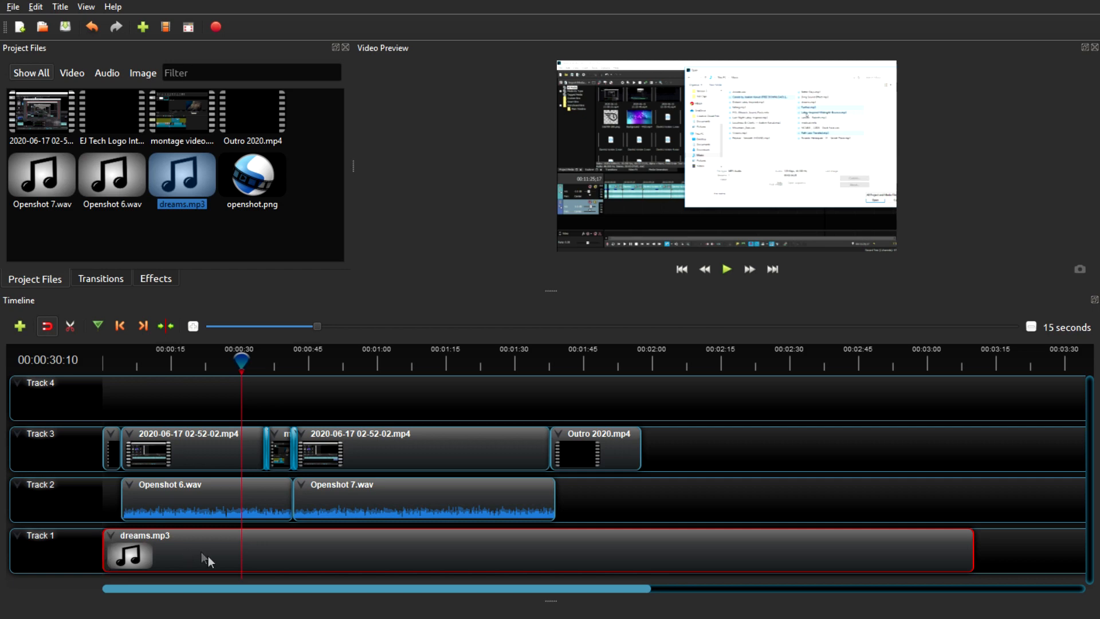
left_click_drag(899, 565, 643, 555)
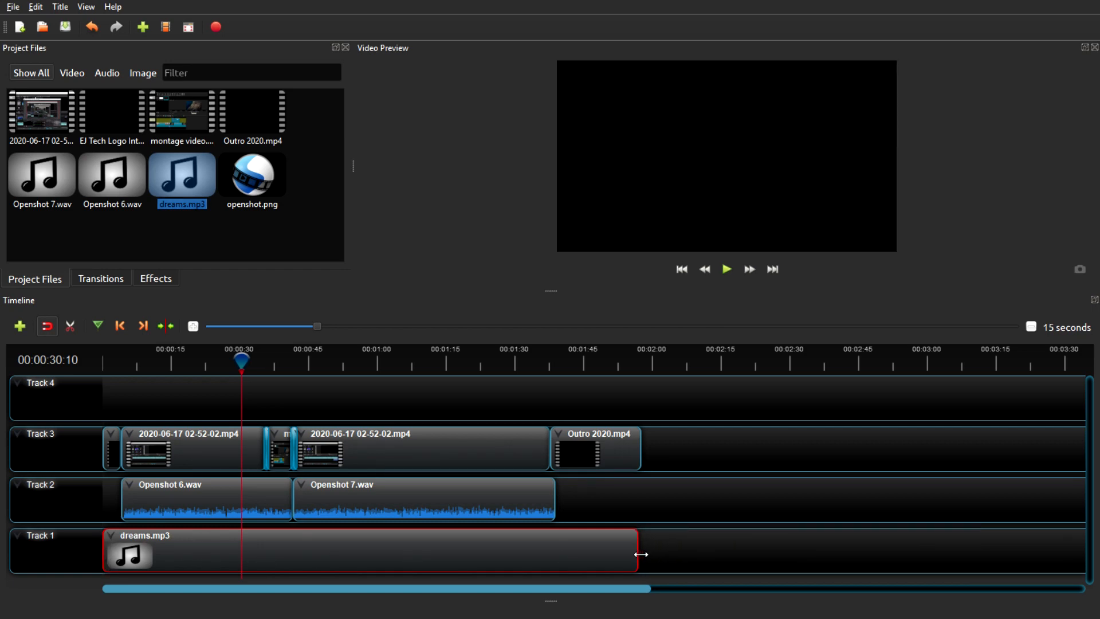
Display the dreams.mp3 clip on Track 1 as a waveform.
right_click(392, 556)
mouse_move(481, 517)
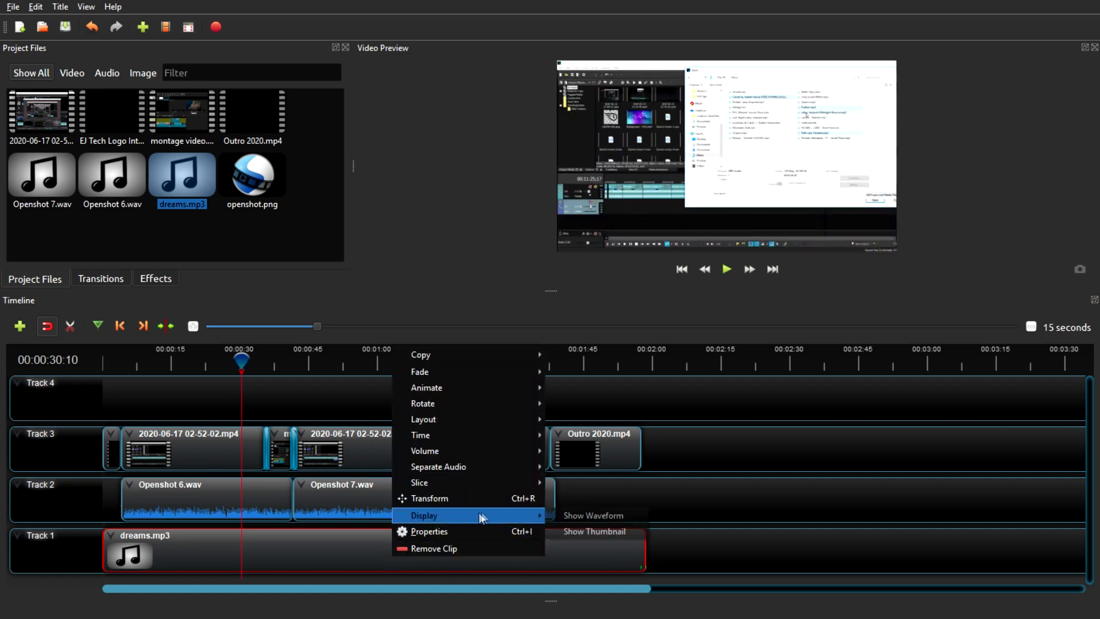
left_click(595, 514)
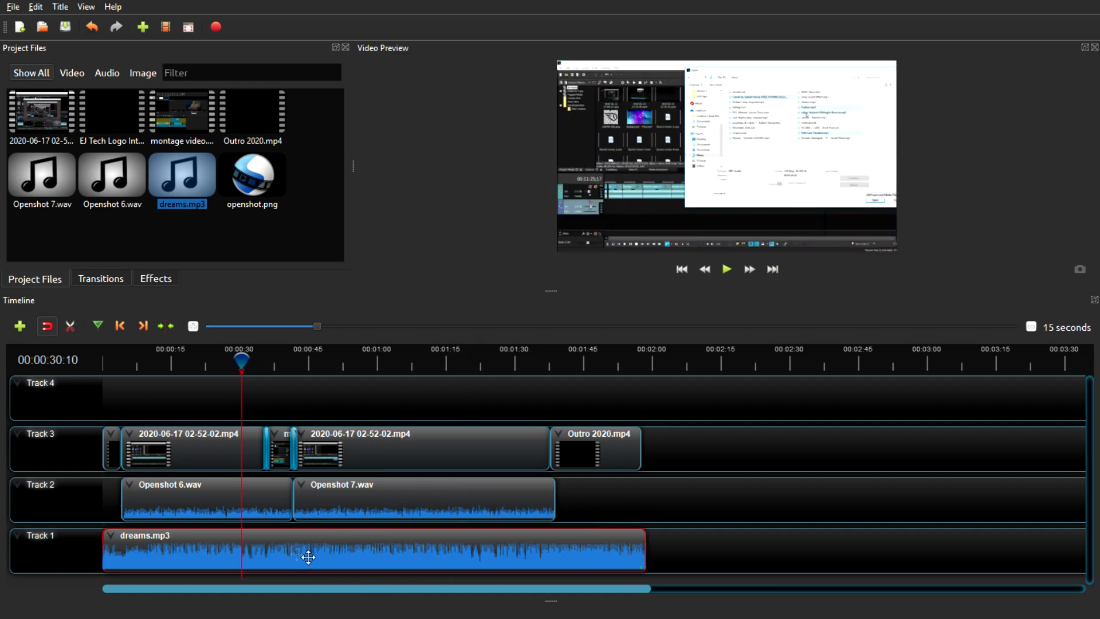
Examine the properties of the dreams.mp3 clip, including its Volume, and close them.
right_click(266, 552)
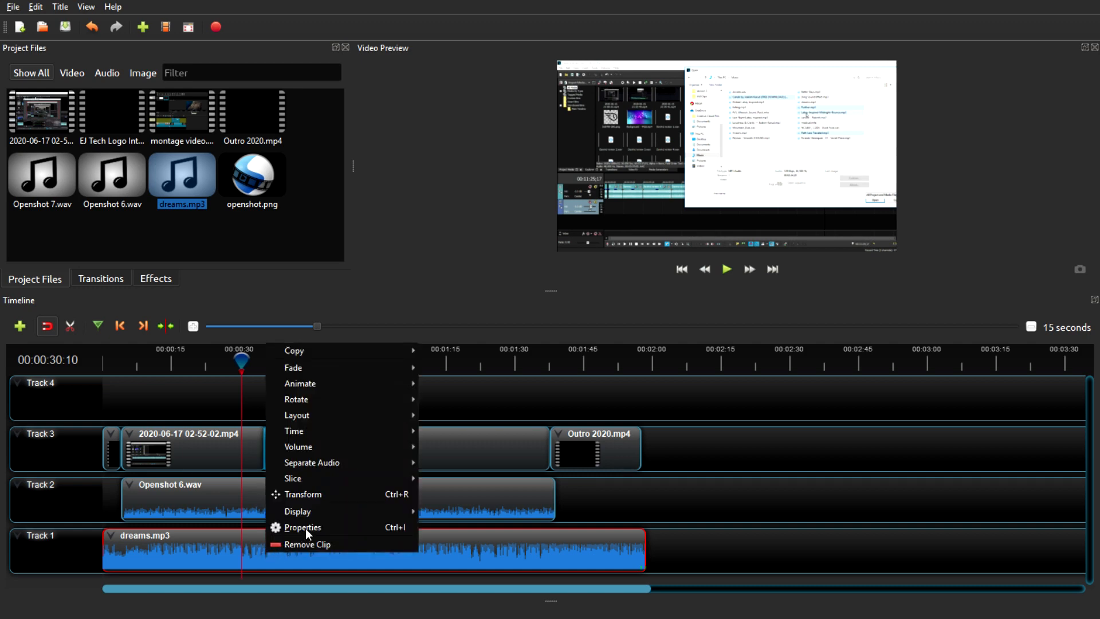
left_click(311, 527)
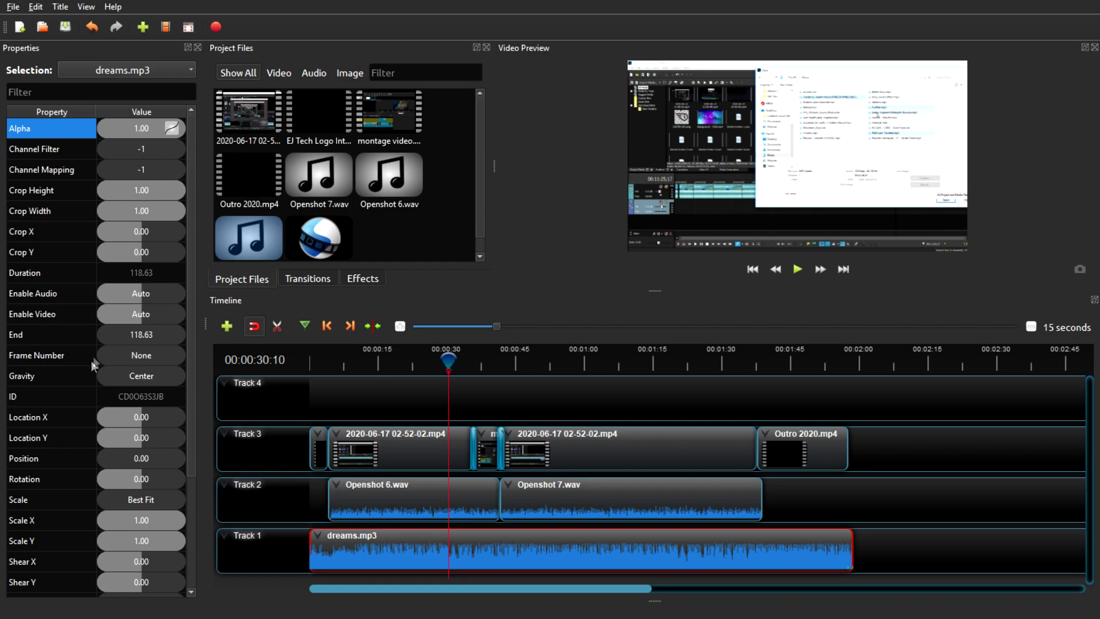
scroll(147, 274, "down", 2)
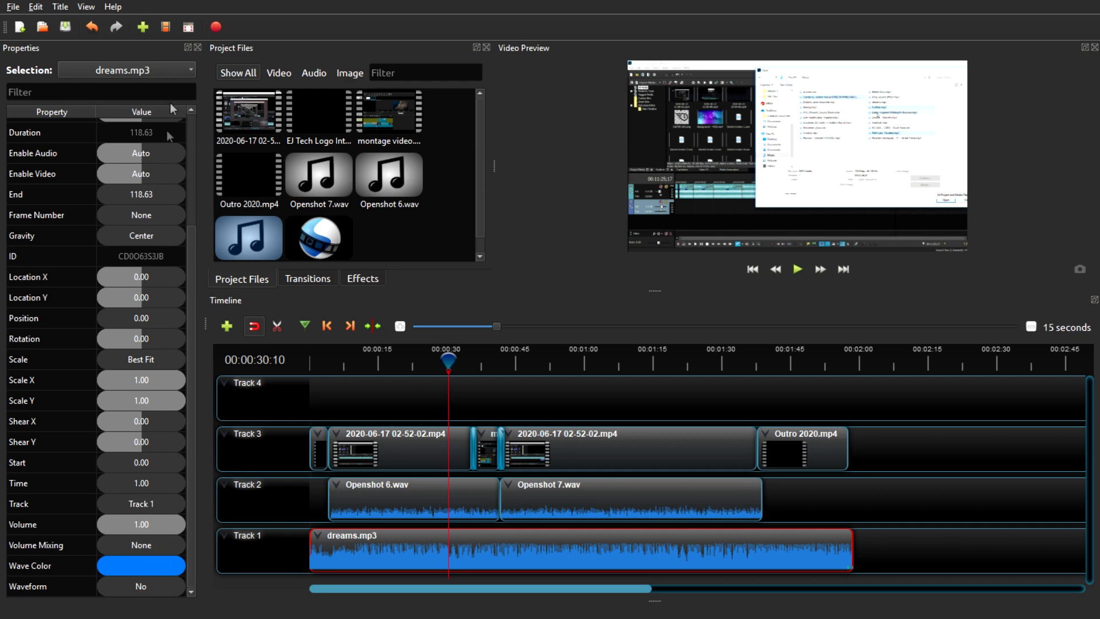
left_click(200, 45)
Set the volume of the entire dreams.mp3 clip to Level 40%.
right_click(366, 559)
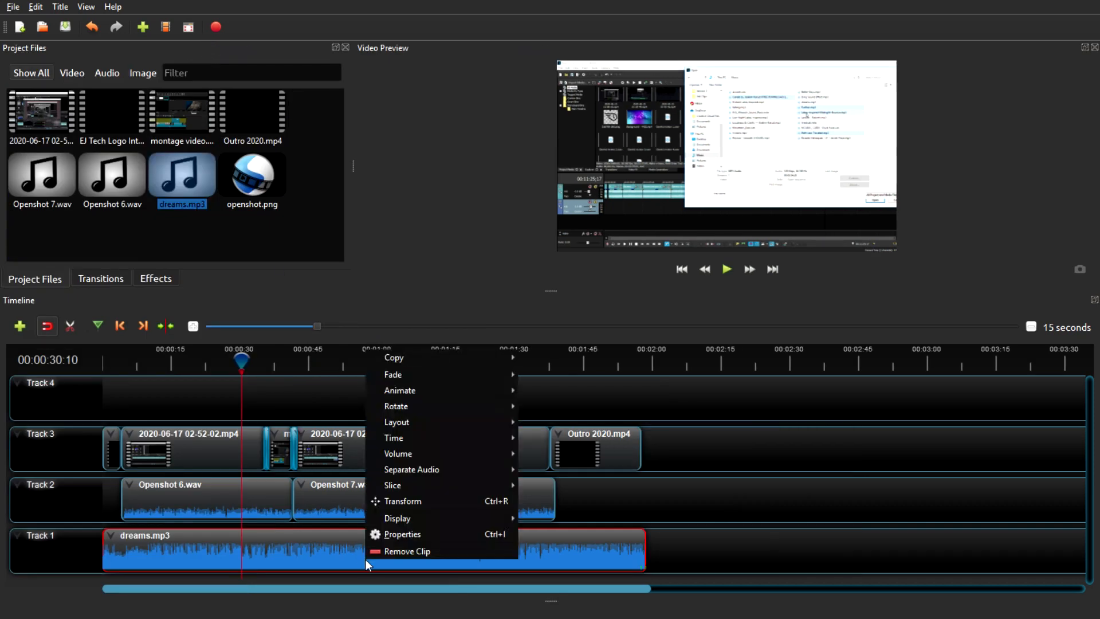
mouse_move(417, 454)
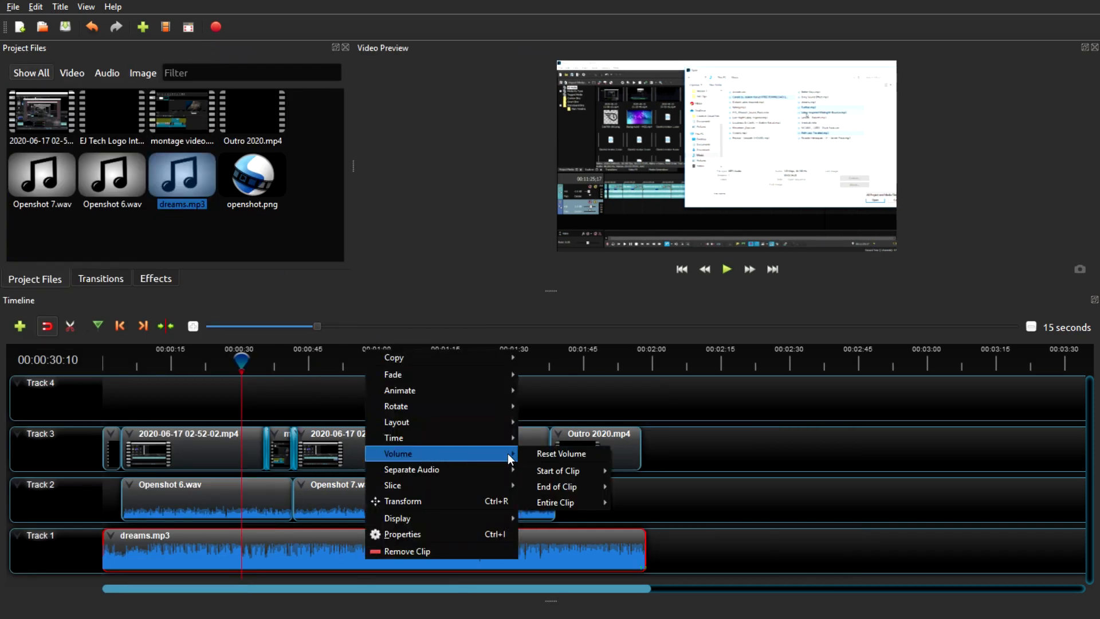
mouse_move(580, 501)
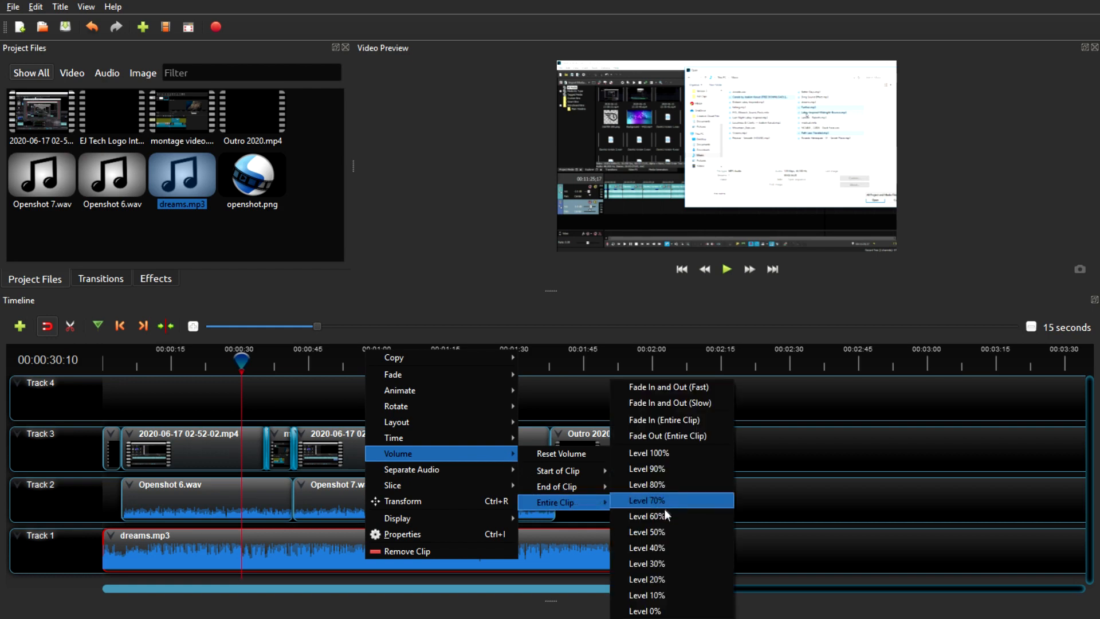
left_click(662, 549)
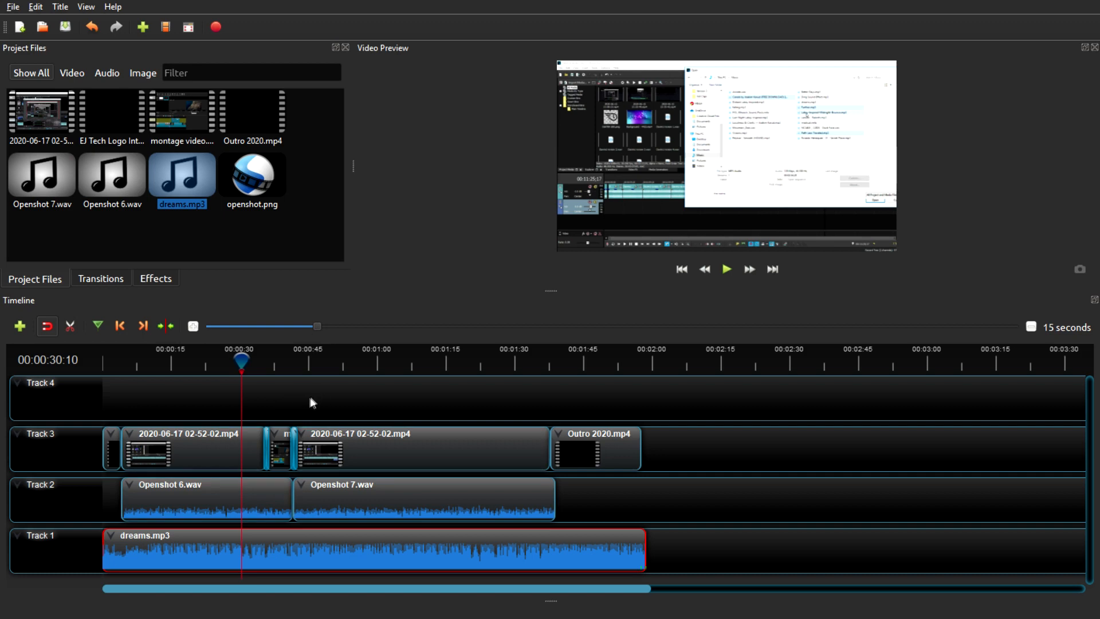
left_click(343, 326)
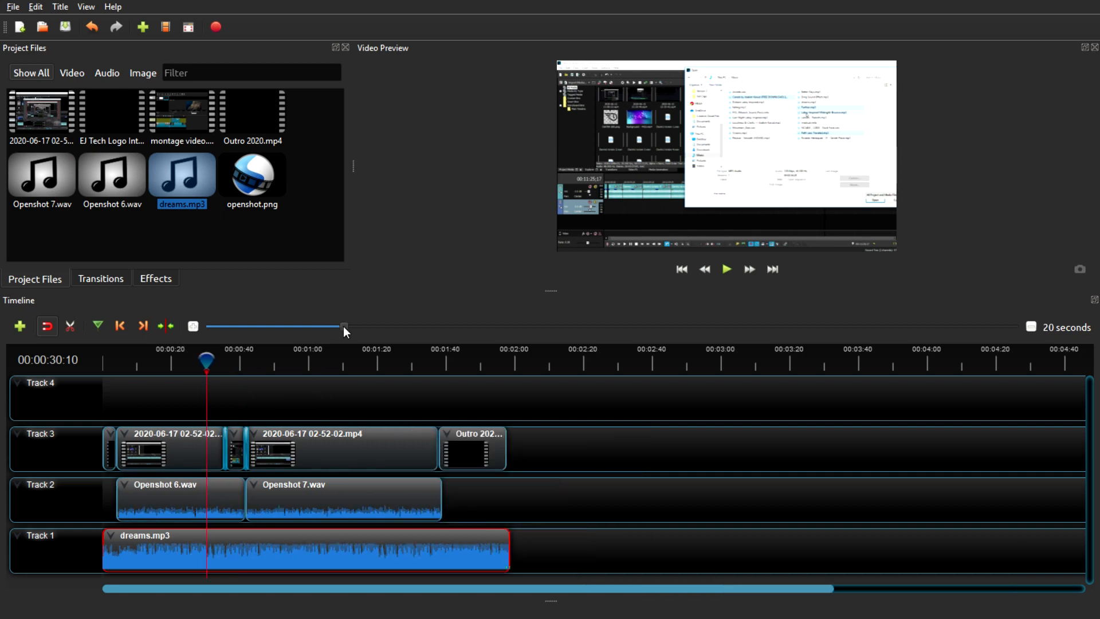
left_click(315, 329)
left_click(294, 326)
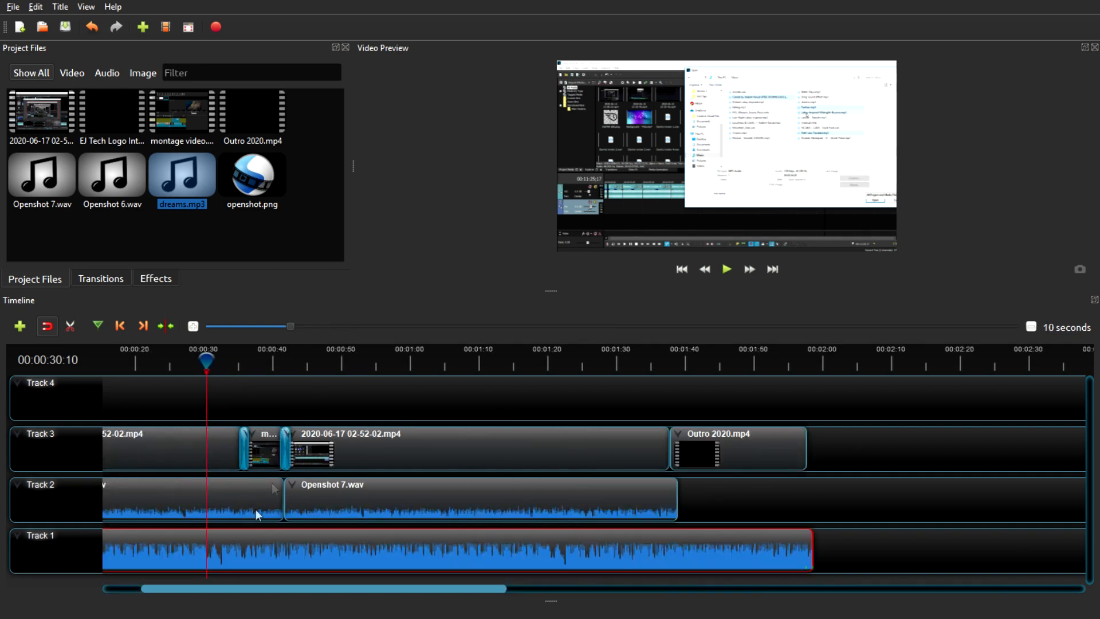
scroll(218, 590, "up", 3)
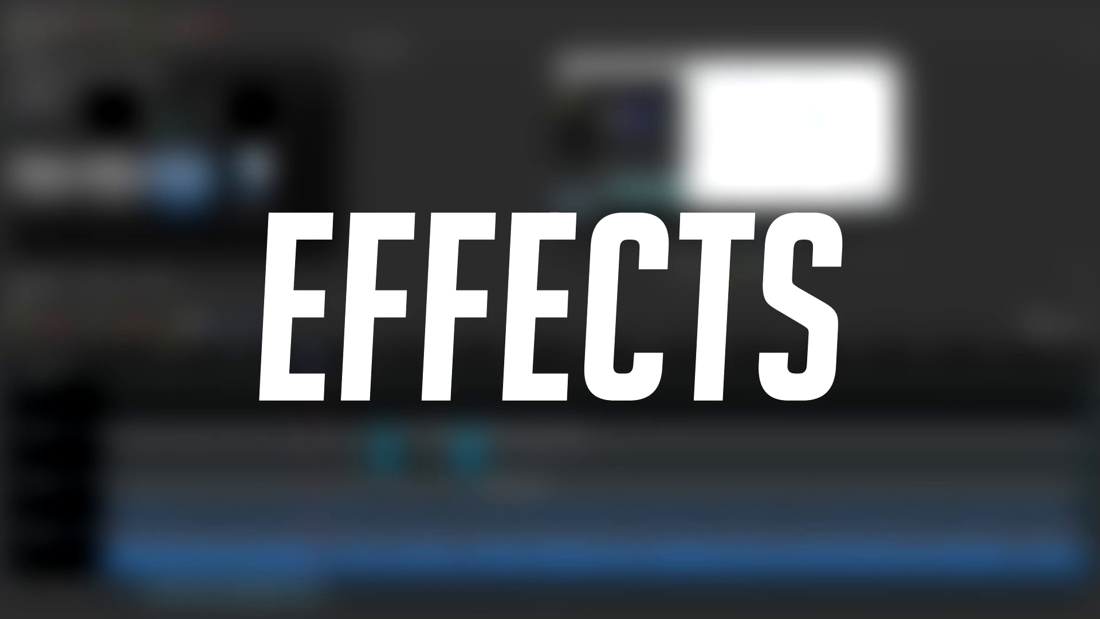
left_click(276, 325)
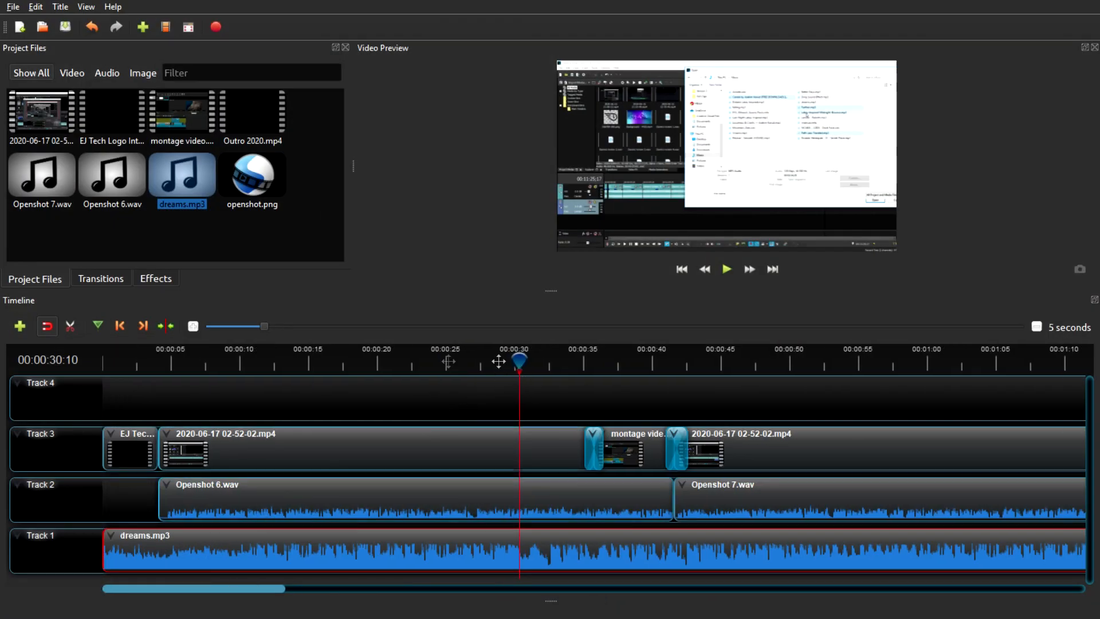
left_click(318, 362)
left_click(69, 325)
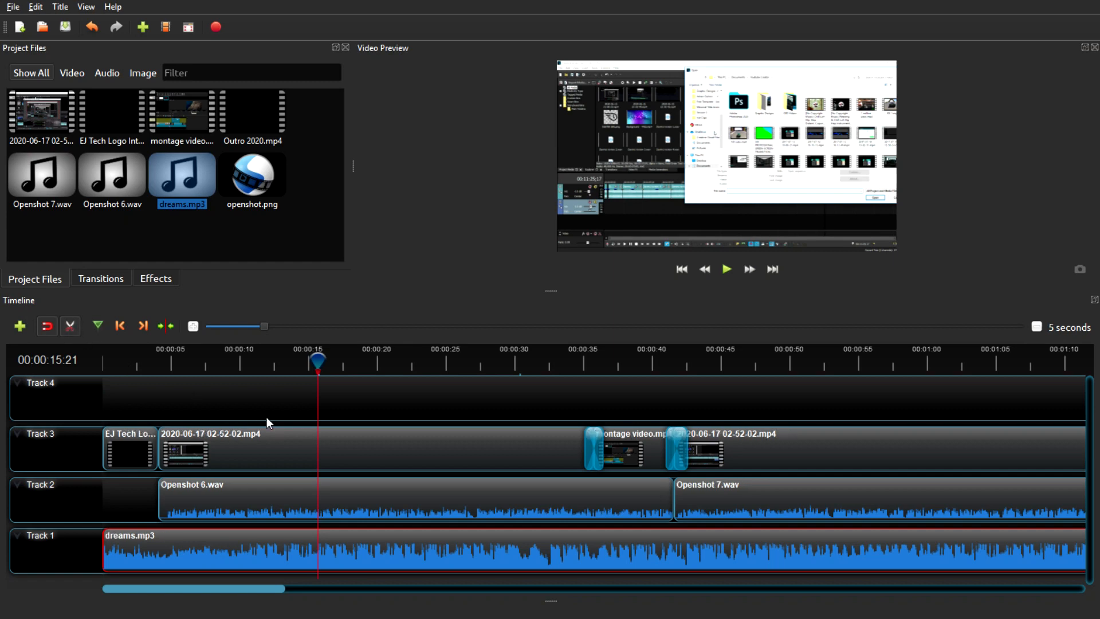
left_click(319, 433)
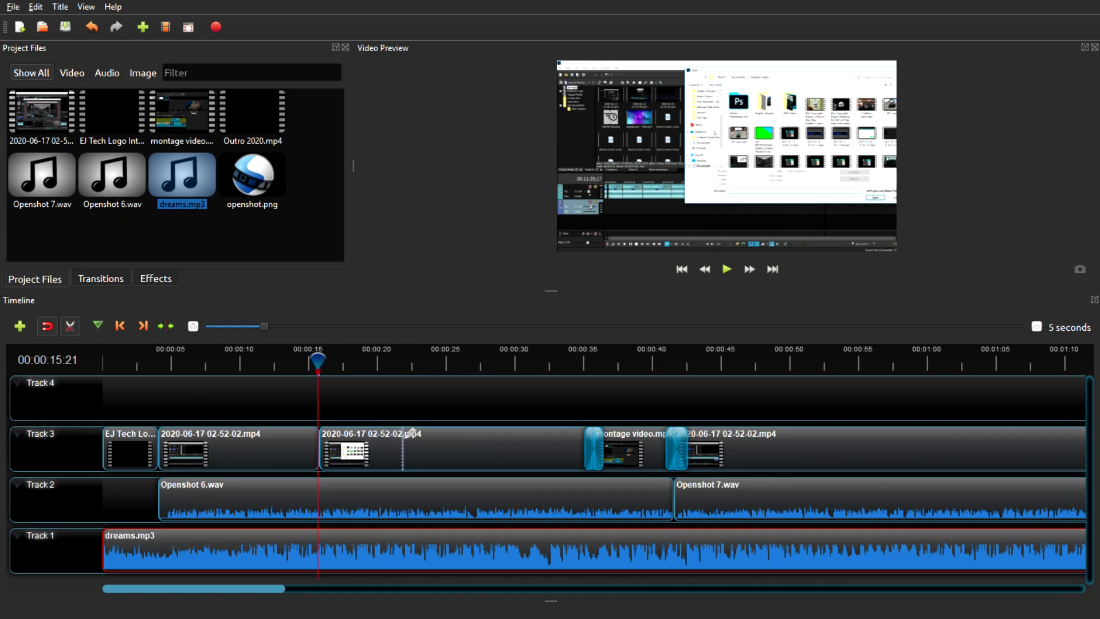
left_click(413, 441)
left_click(70, 326)
Apply the Blur effect to the middle segment cut from the first main clip on Track 3.
left_click(385, 454)
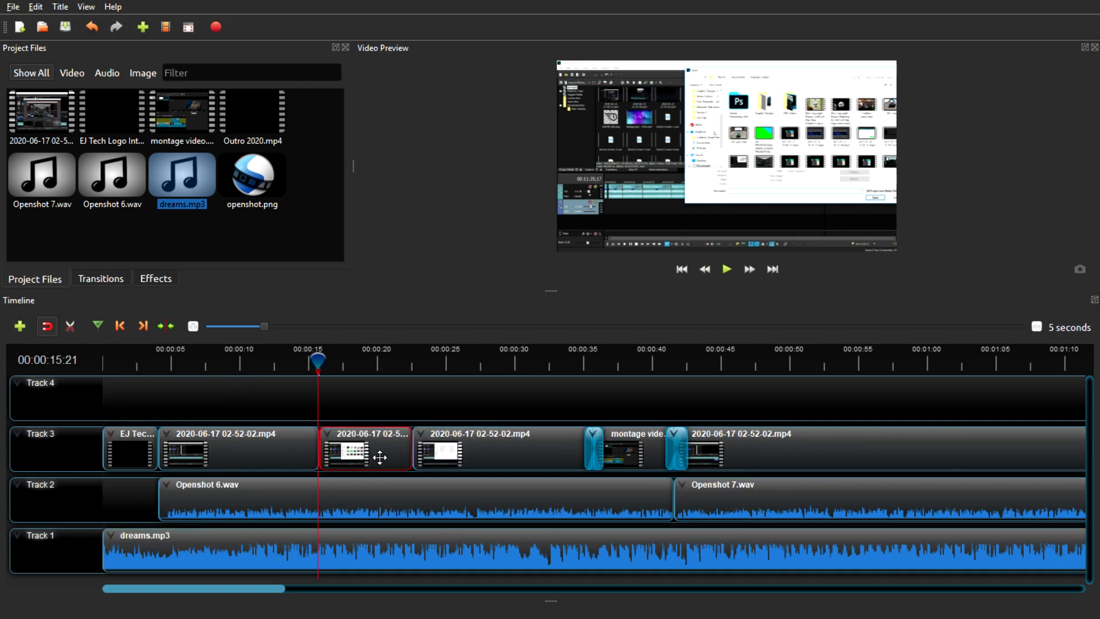
left_click(156, 279)
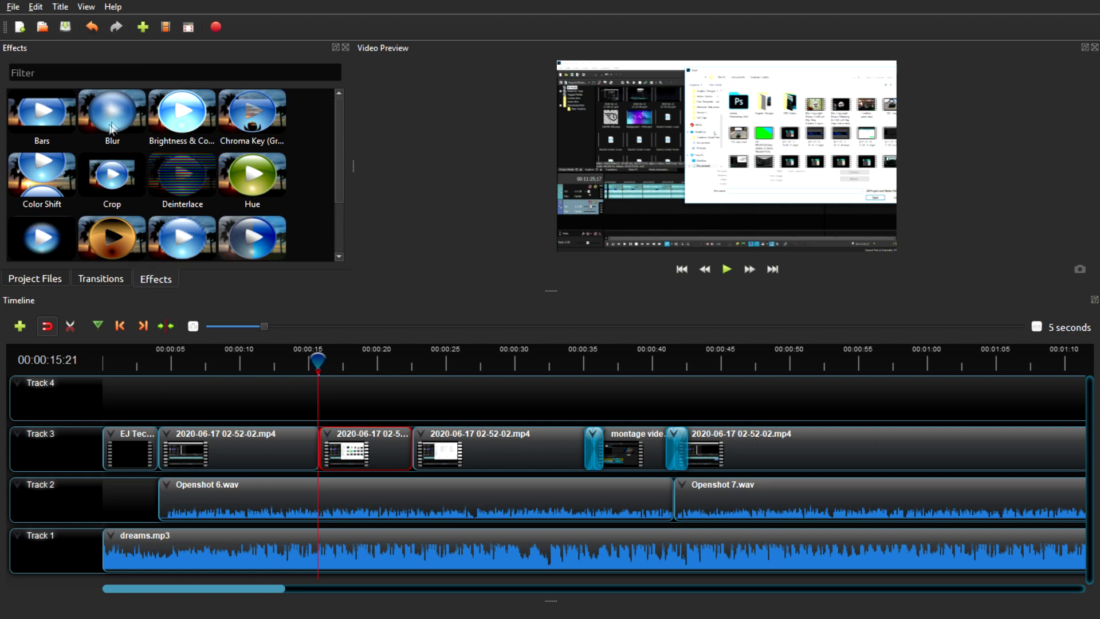
left_click_drag(112, 122, 364, 454)
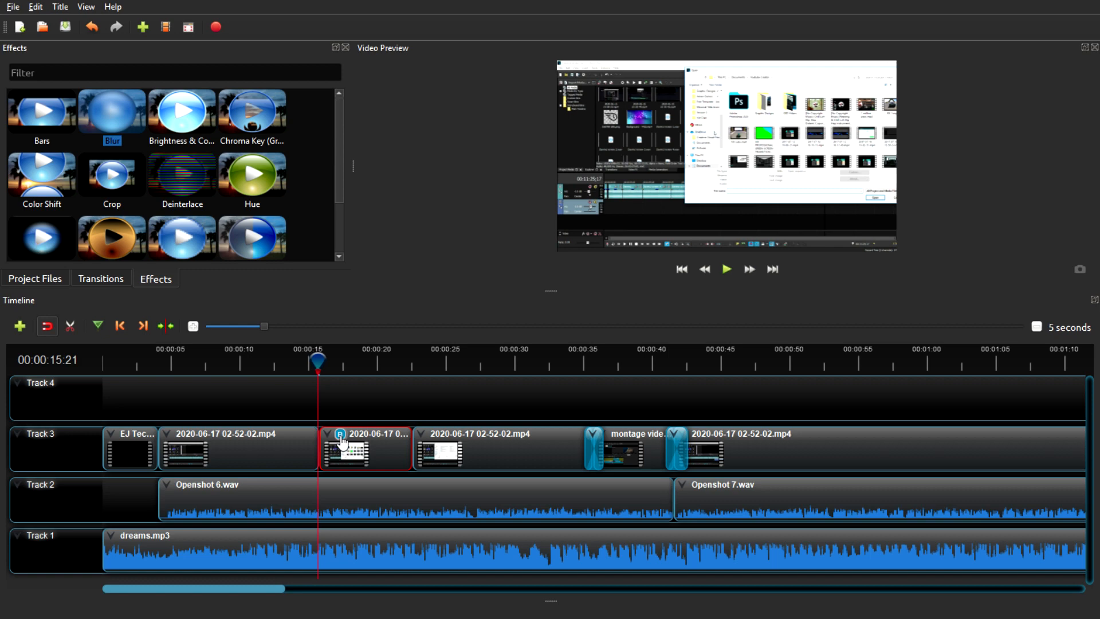
With the playhead at 00:00:18:16, set the Blur effect's Horizontal Radius to 7.30 and Vertical Radius to 10.22, and close its properties.
right_click(342, 443)
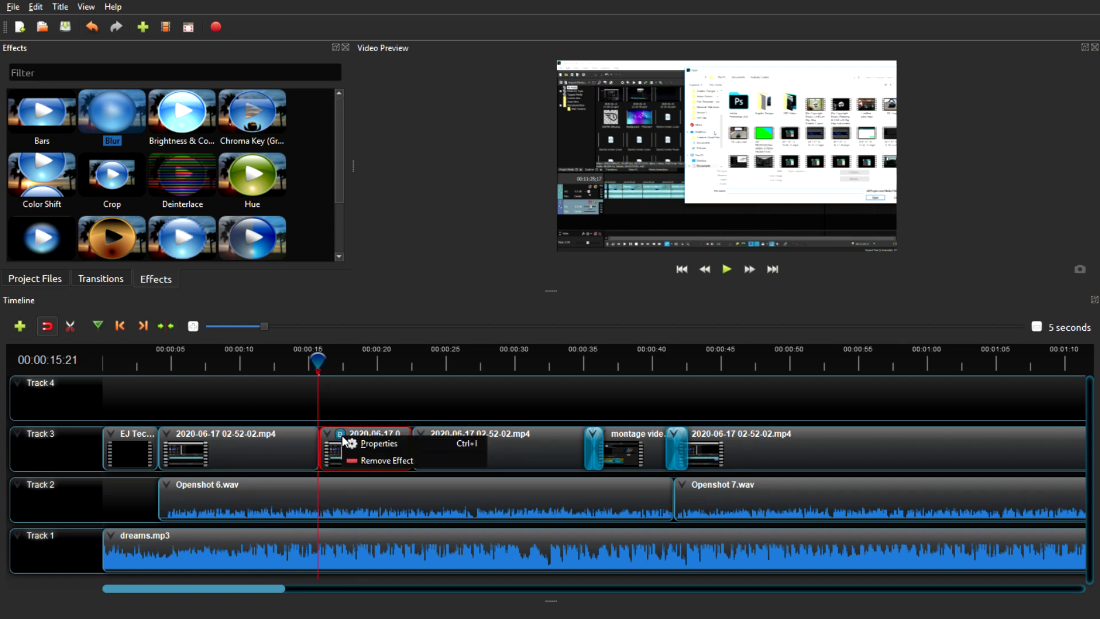
left_click(367, 442)
left_click(564, 364)
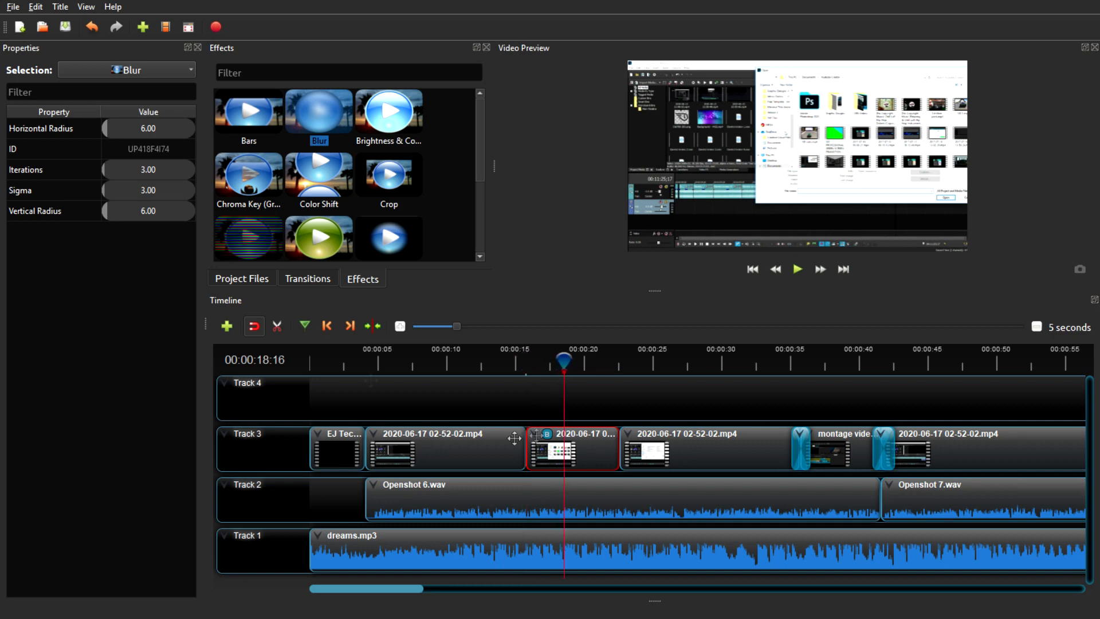
left_click(110, 129)
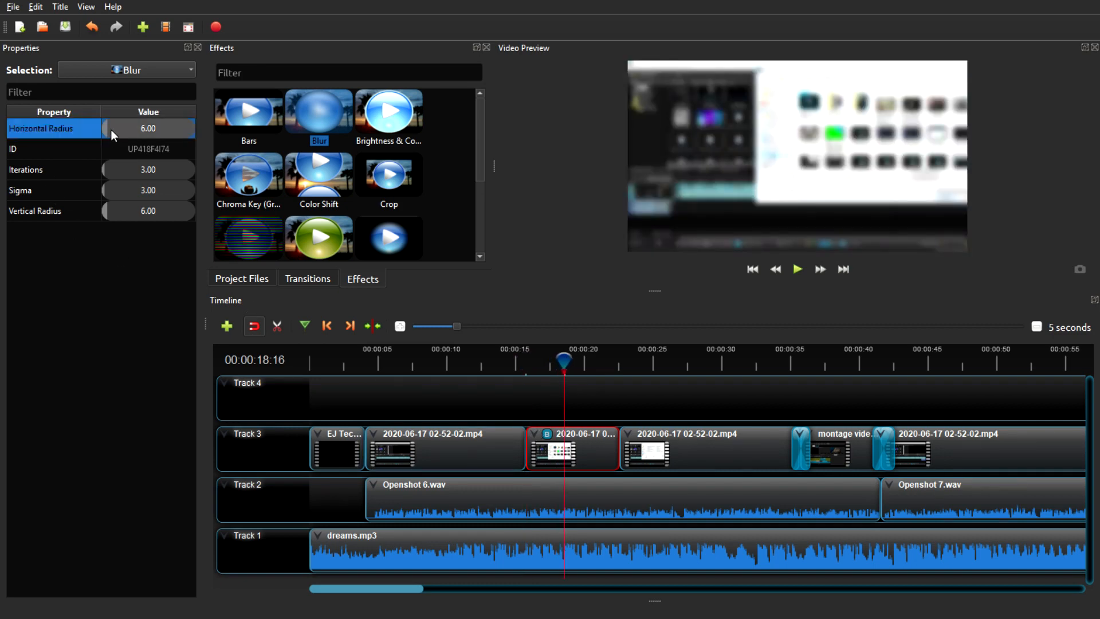
left_click_drag(107, 129, 116, 175)
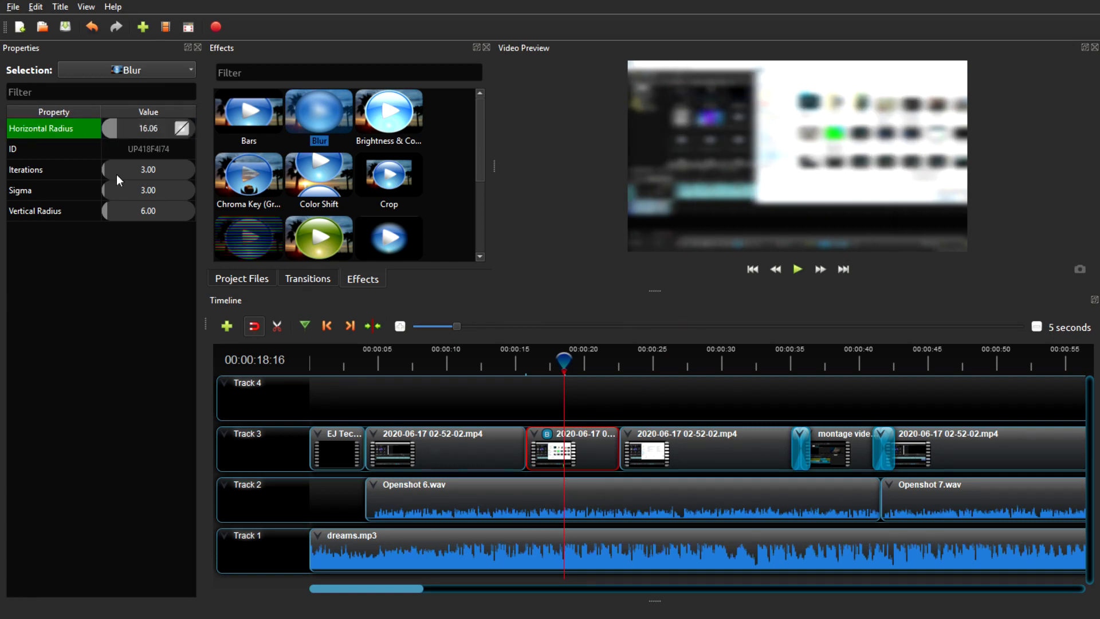
left_click(111, 212)
left_click_drag(112, 212, 117, 214)
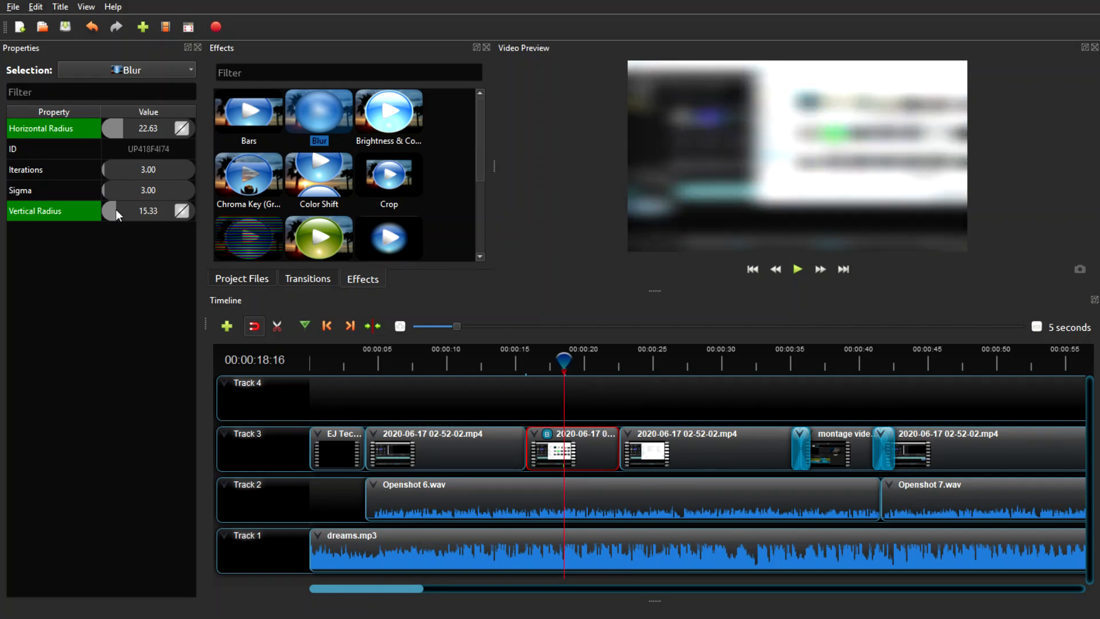
left_click(112, 209)
left_click(109, 128)
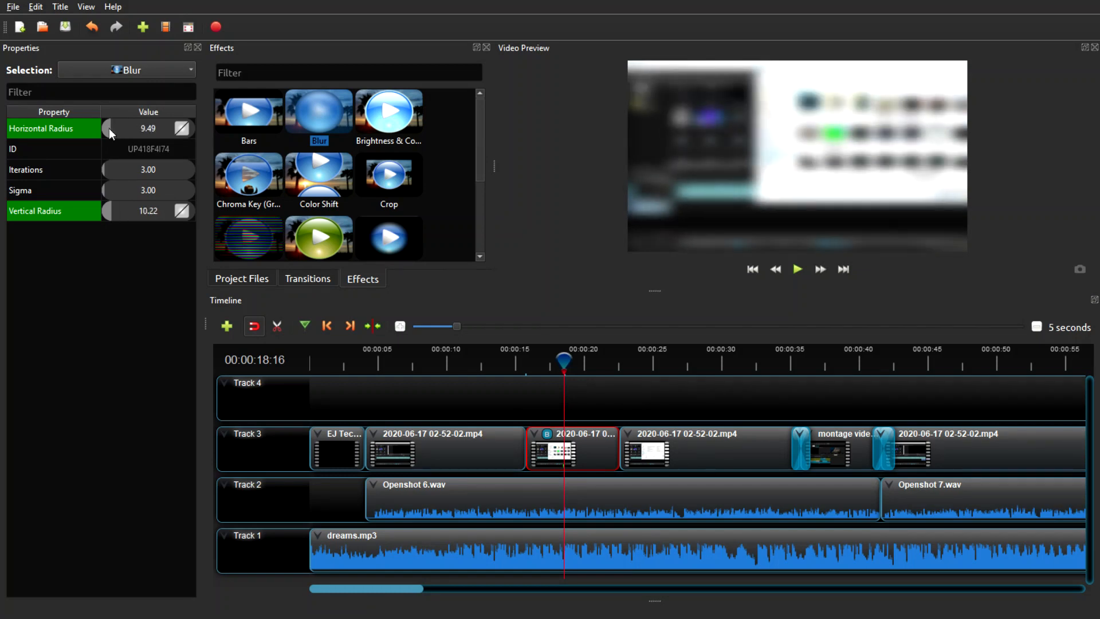
left_click(108, 128)
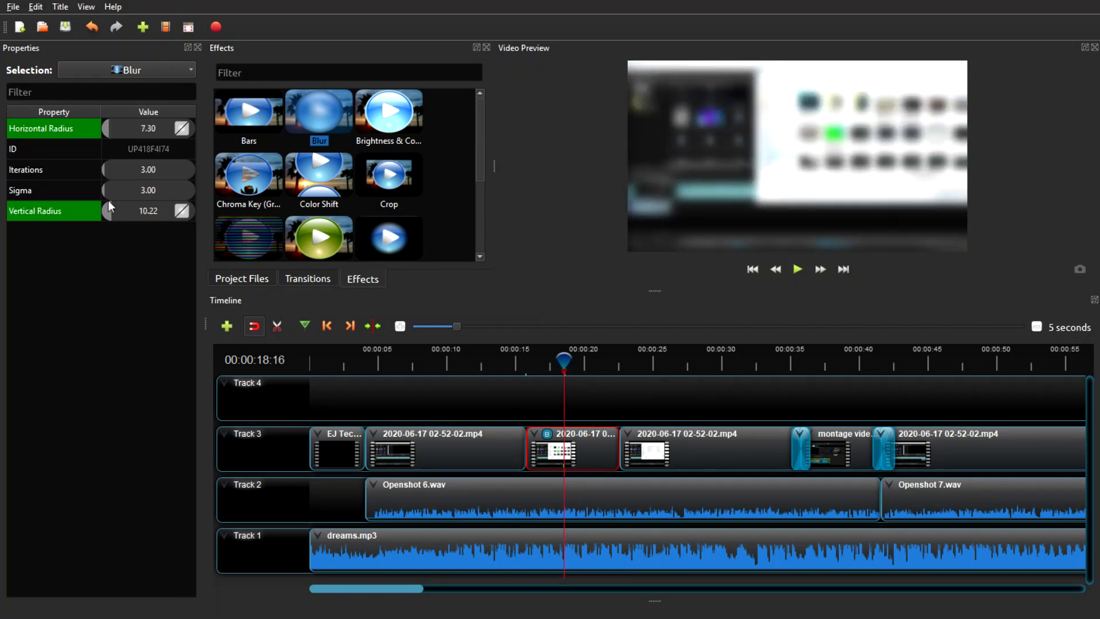
left_click(197, 47)
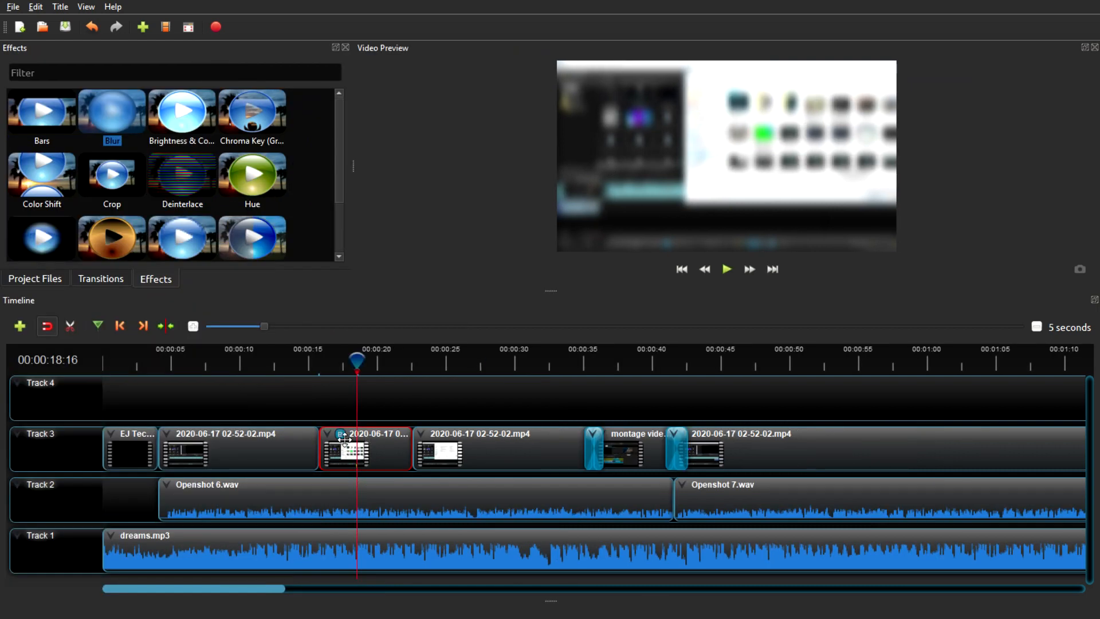
Review the option for removing the Blur effect from the middle segment.
right_click(341, 435)
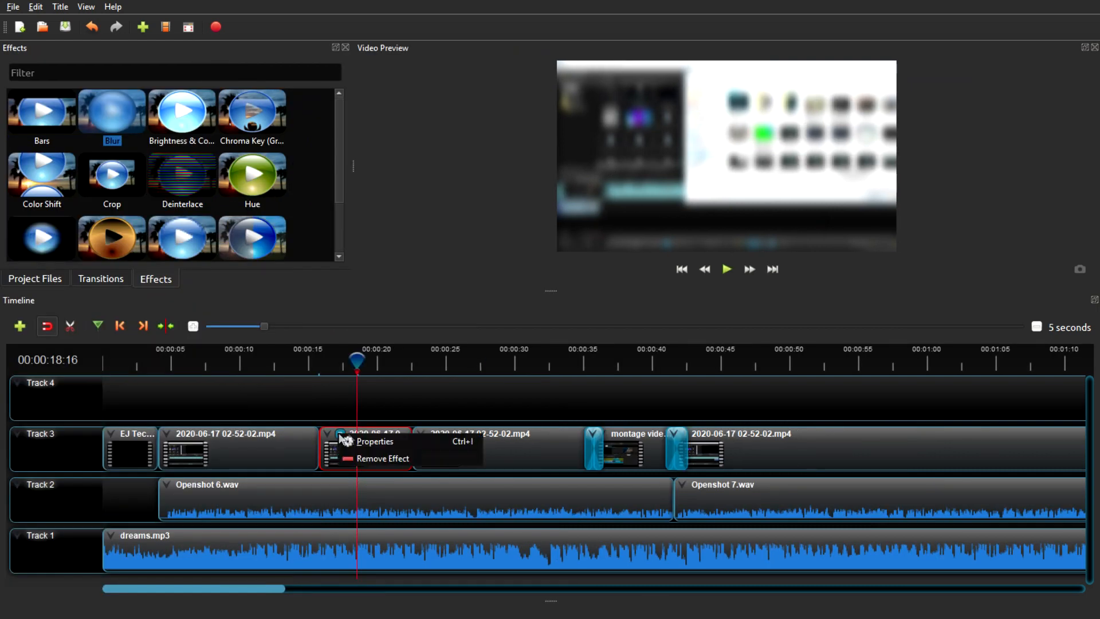
left_click(375, 458)
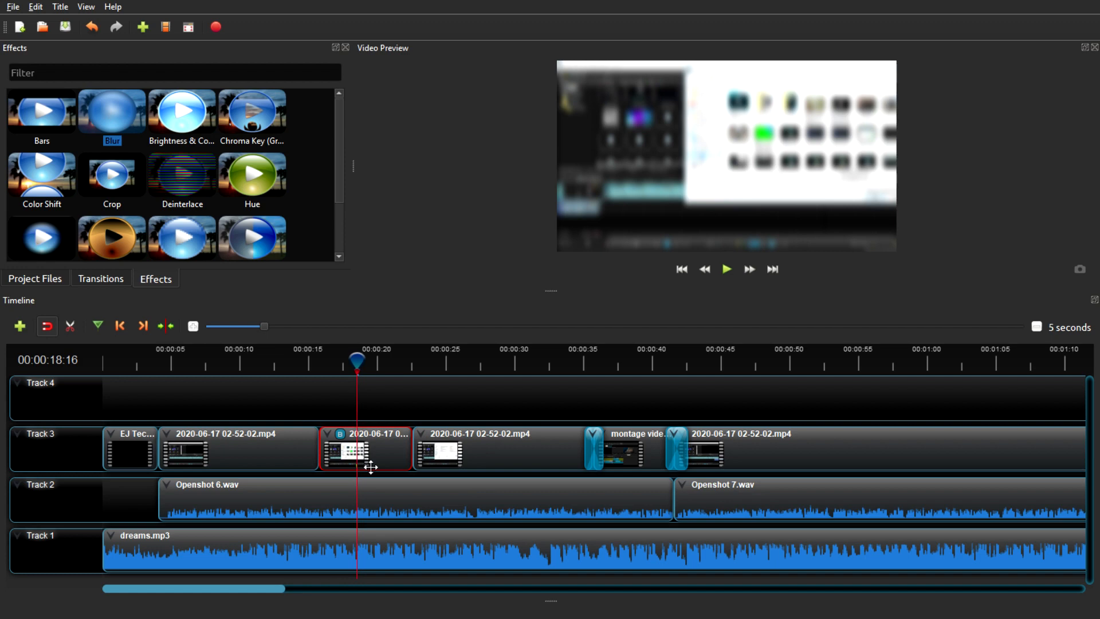
Place openshot.png on Track 4 above the blurred segment, trimming its start to about 16.5 seconds and its end to the segment's end.
left_click(46, 279)
left_click_drag(260, 200, 307, 401)
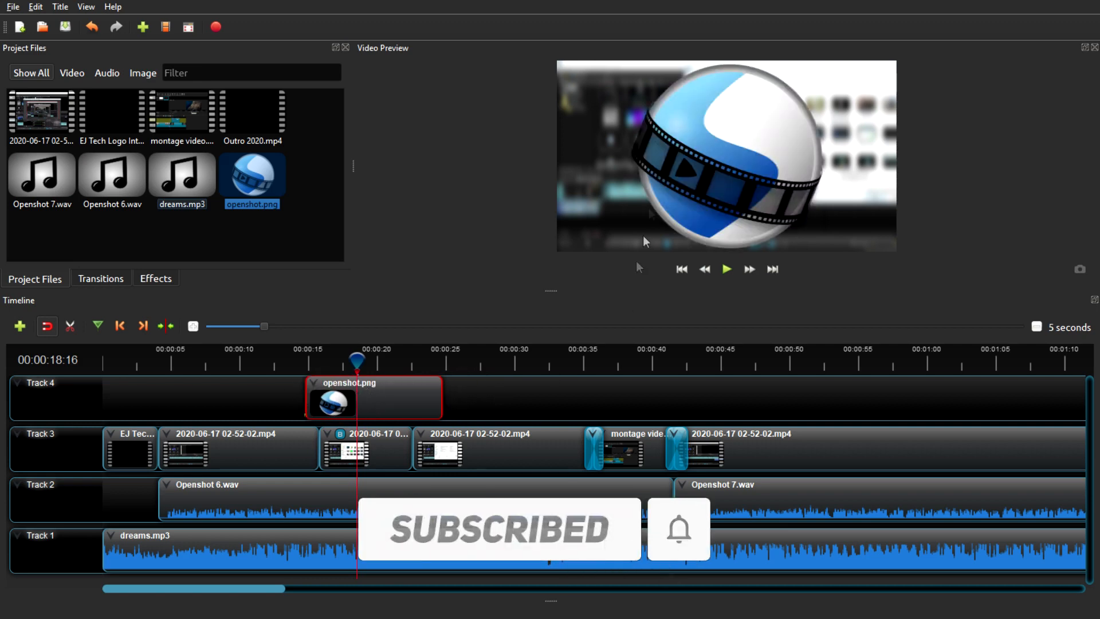
left_click_drag(442, 407, 416, 405)
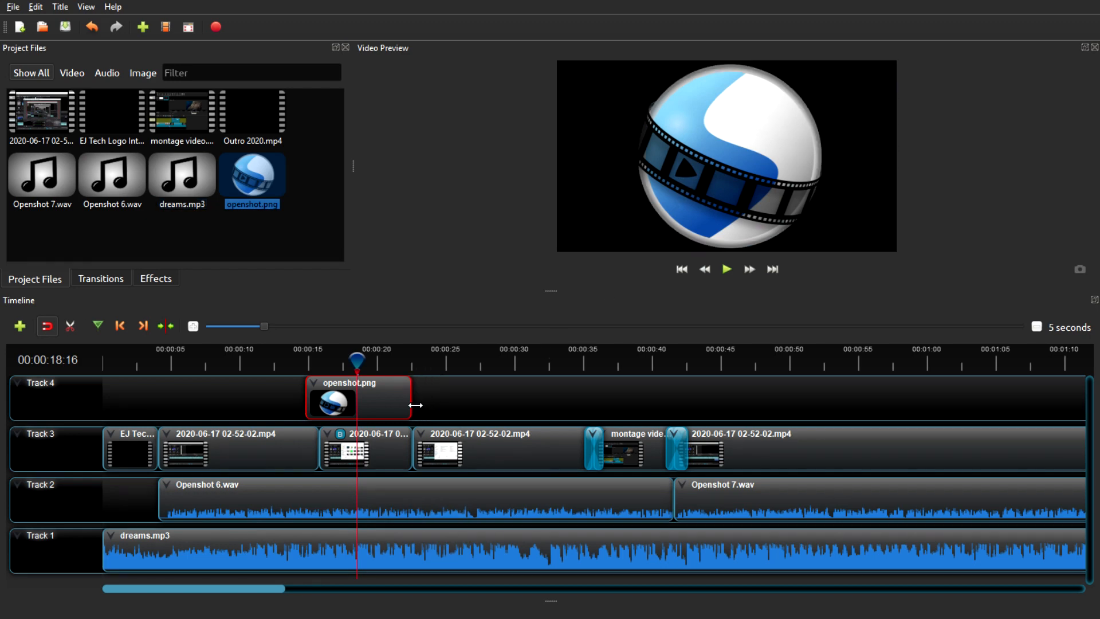
left_click_drag(308, 401, 327, 399)
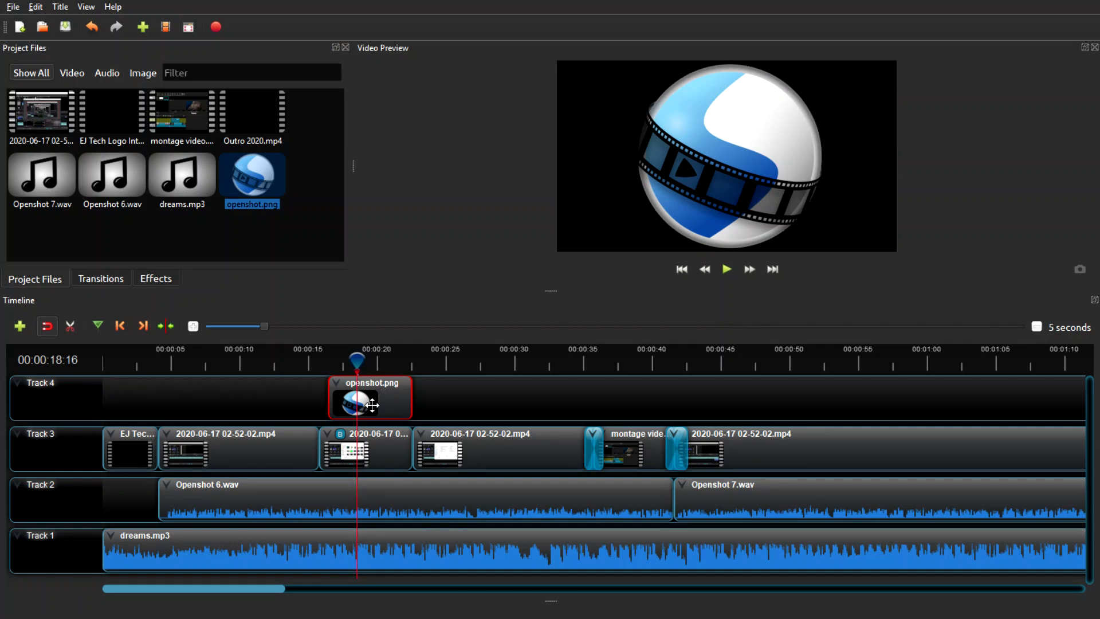
left_click(377, 363)
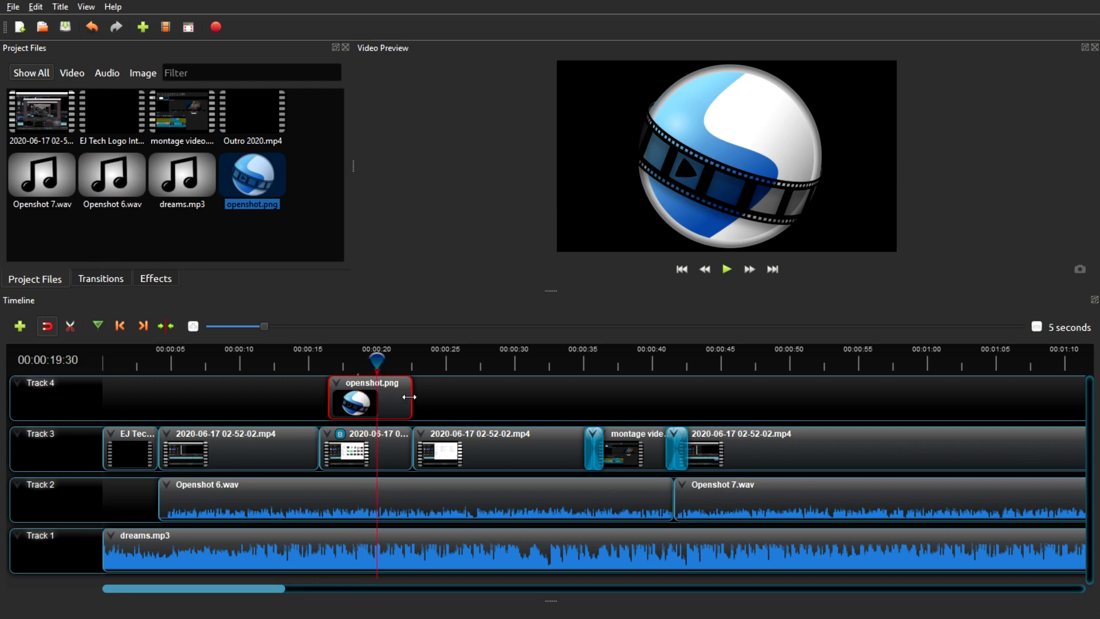
Trim the end of openshot.png on Track 4 to a duration of about 6.1 seconds and add the Edge to Edge, Left to Right start-of-clip animation.
left_click_drag(411, 396, 407, 396)
left_click(368, 361)
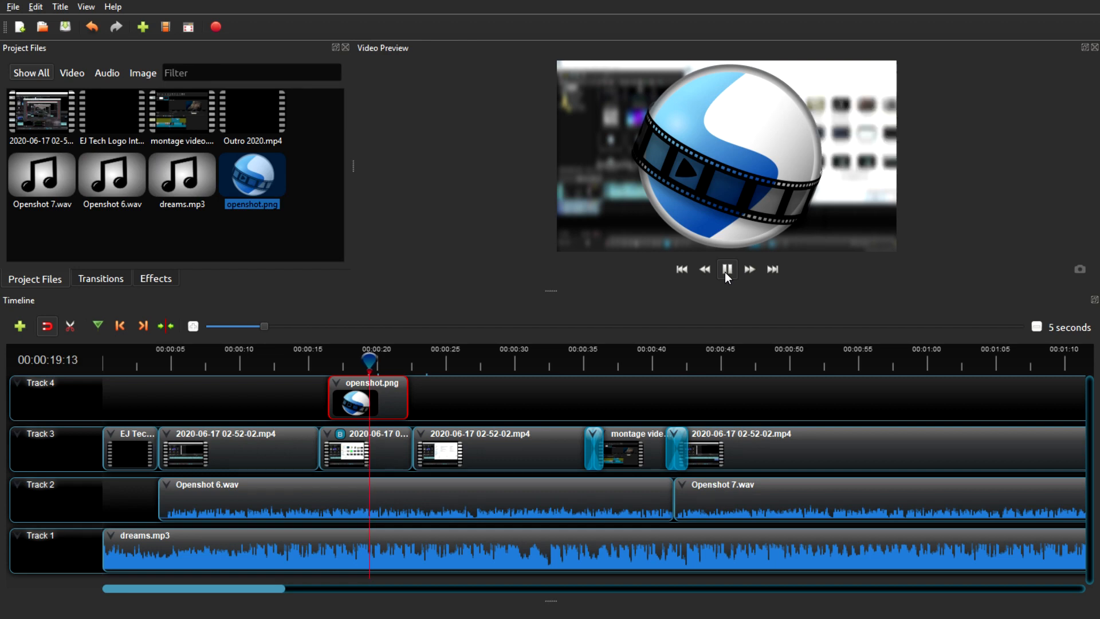
right_click(359, 404)
mouse_move(390, 444)
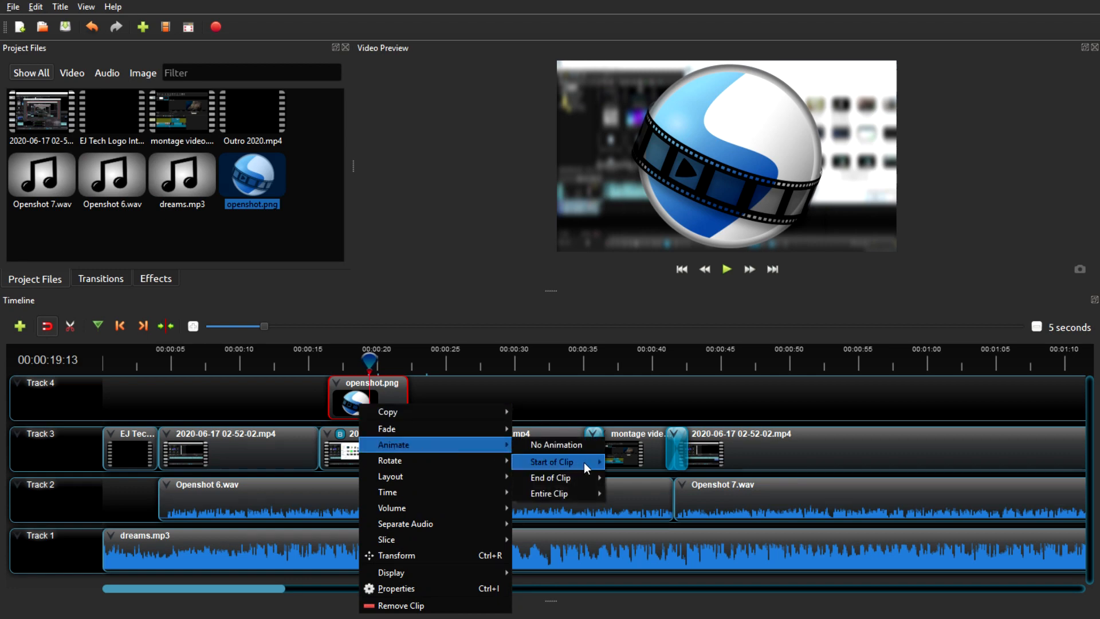
mouse_move(584, 464)
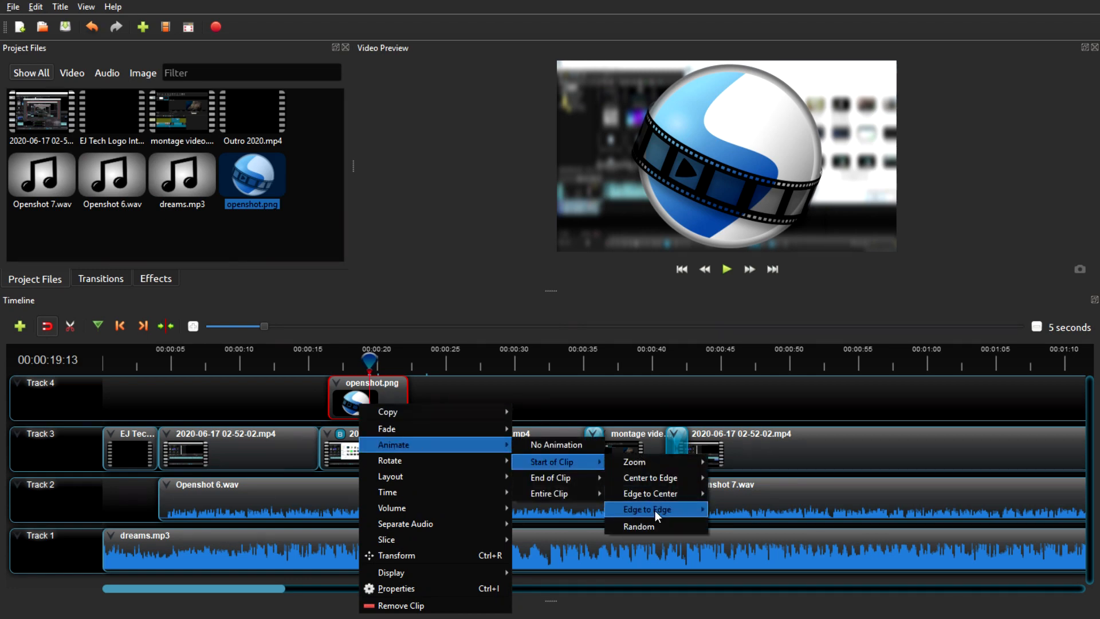
mouse_move(655, 511)
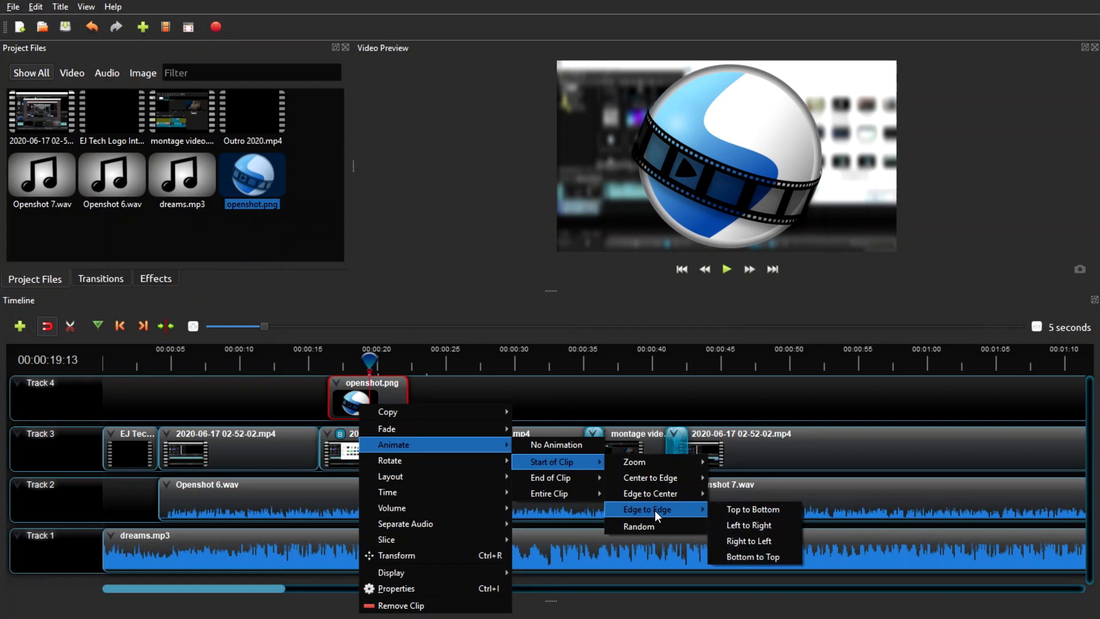
left_click(743, 525)
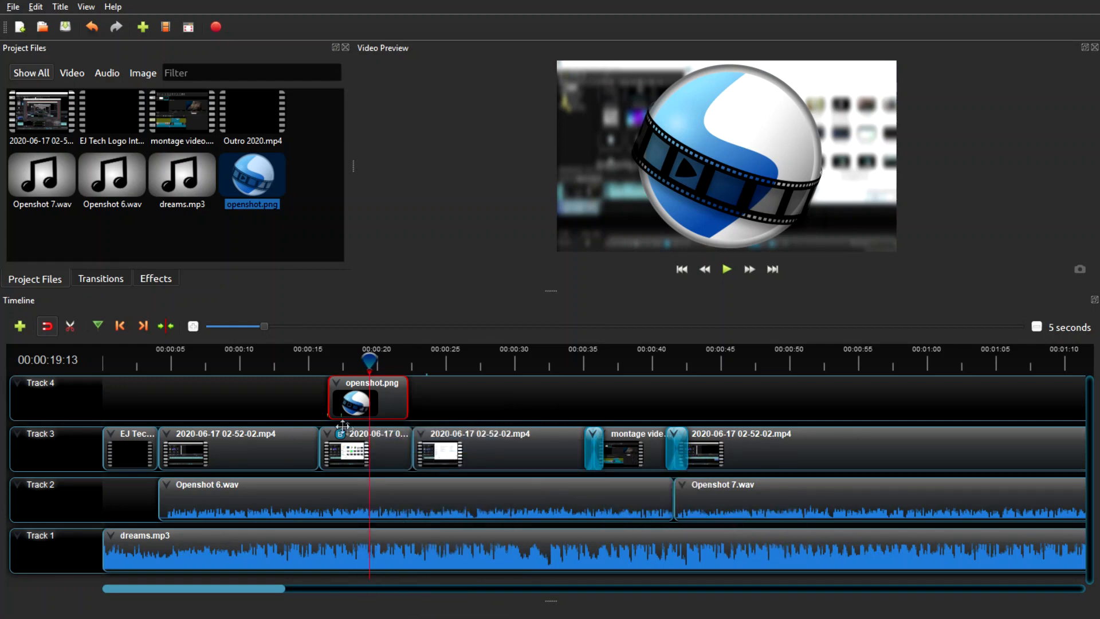
With the playhead at 00:00:17:15, try shifting openshot.png horizontally in its clip properties by setting Location X to about 0.09.
left_click(325, 368)
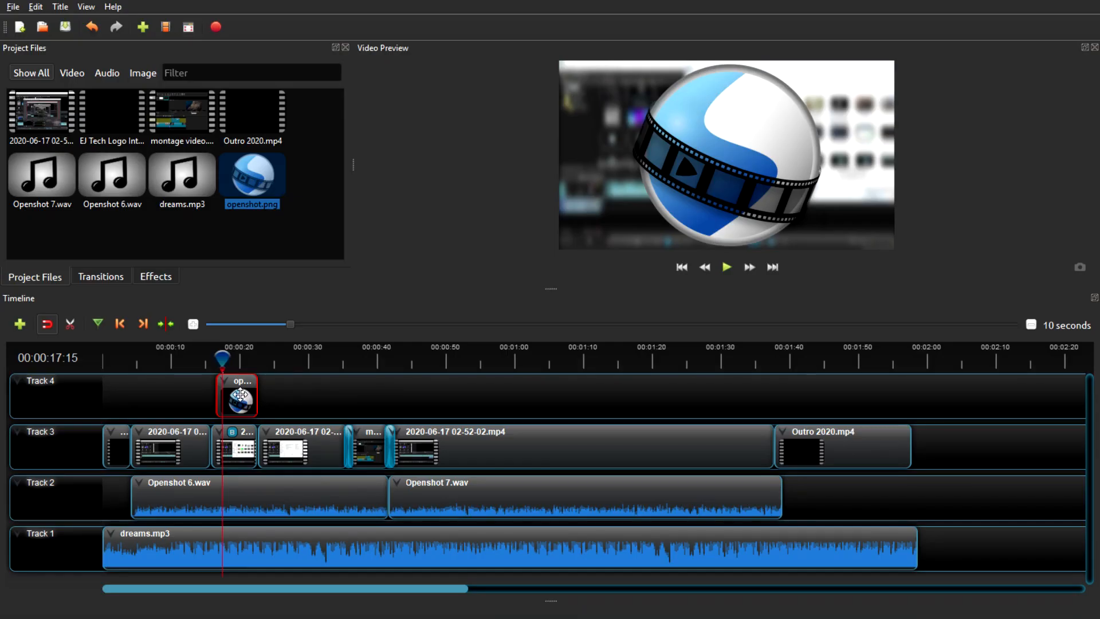
right_click(240, 394)
left_click(267, 576)
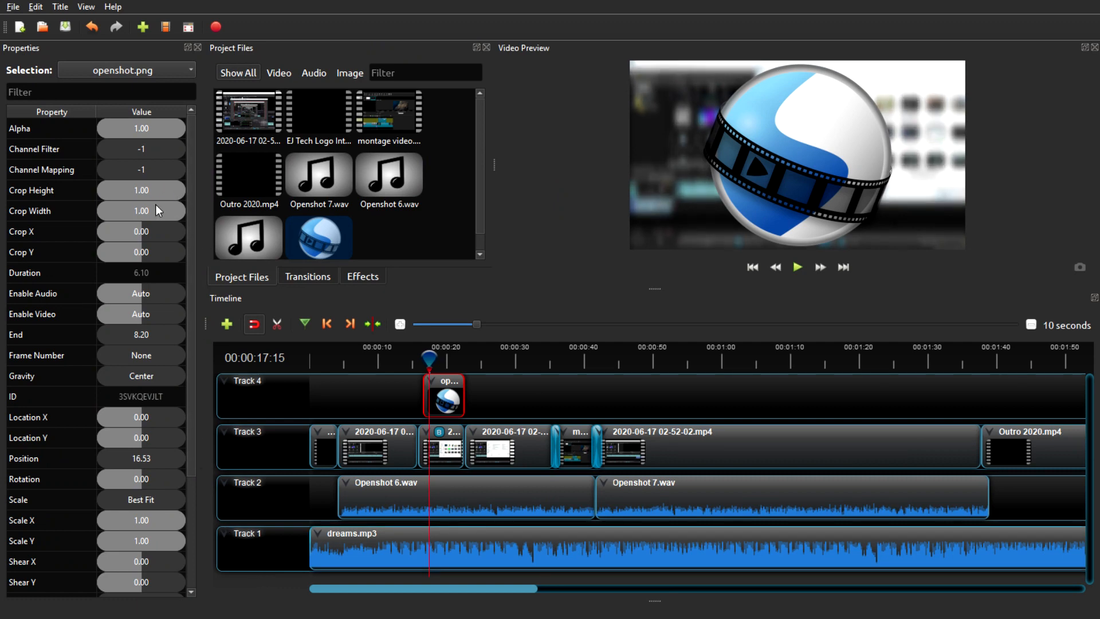
mouse_move(177, 191)
left_mouse_down()
mouse_move(150, 189)
mouse_move(198, 185)
left_mouse_up()
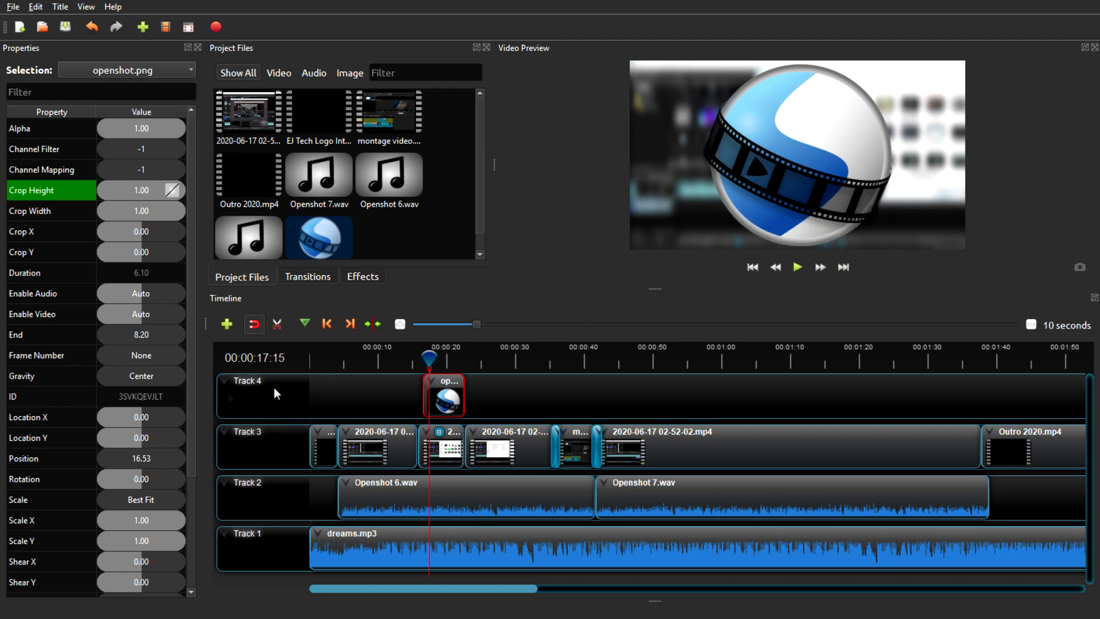
left_click_drag(191, 417, 194, 449)
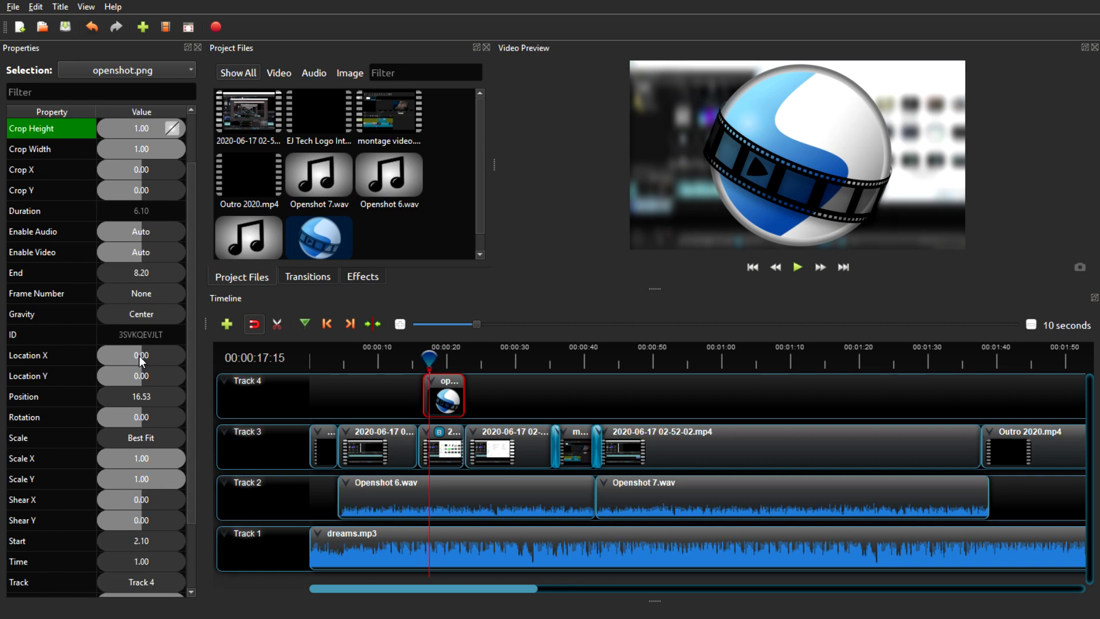
left_click_drag(139, 355, 145, 355)
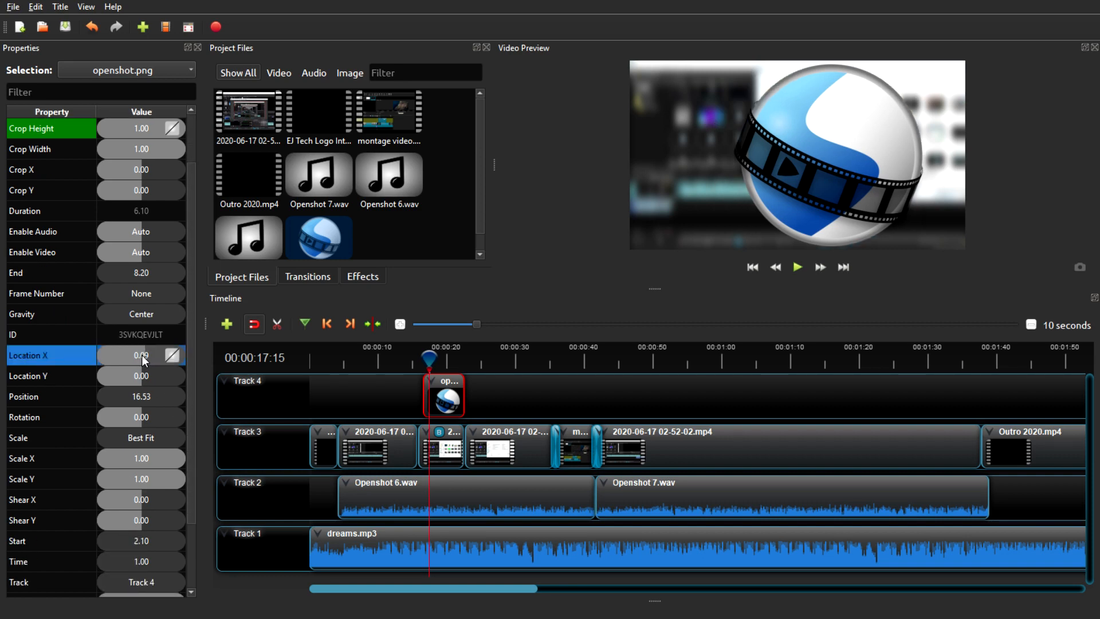
Remove the Location X keyframe from openshot.png and close the clip's properties.
right_click(142, 355)
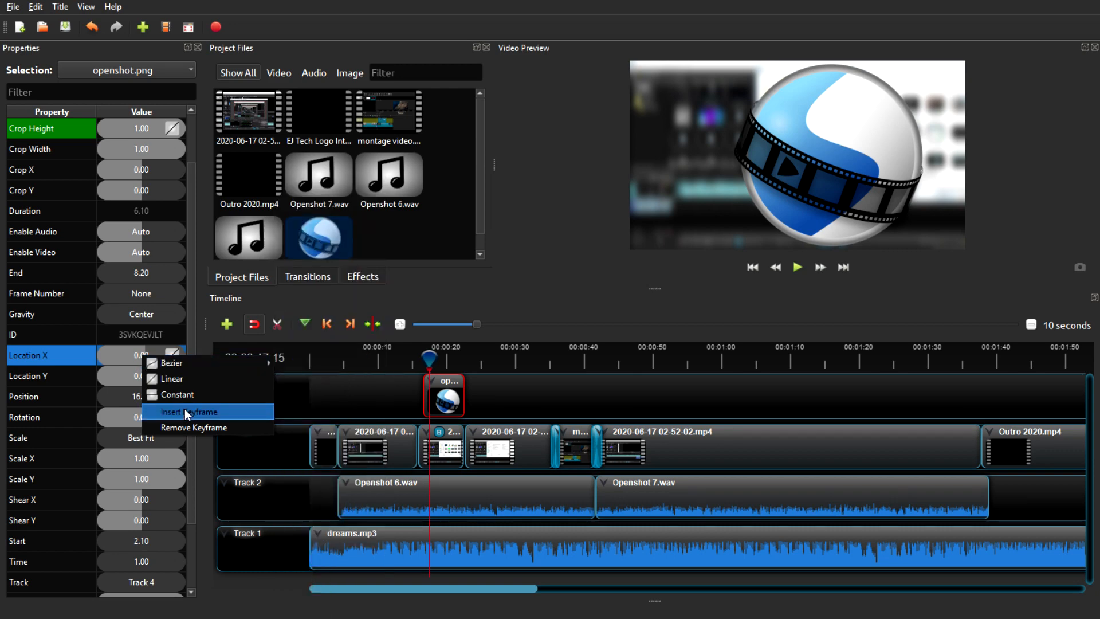
left_click(178, 429)
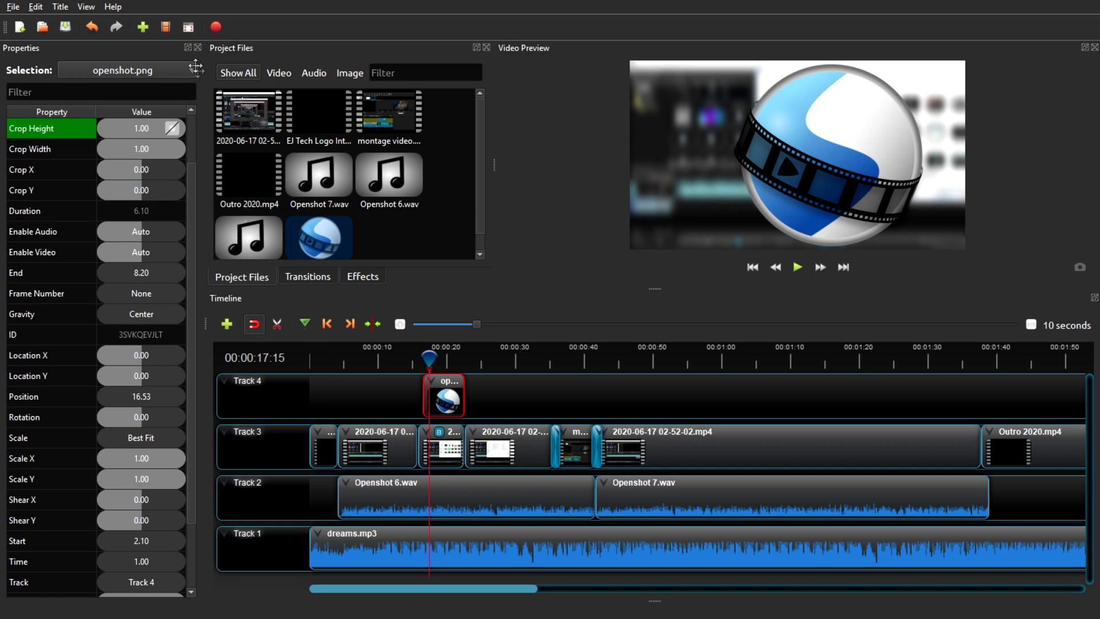
left_click(197, 48)
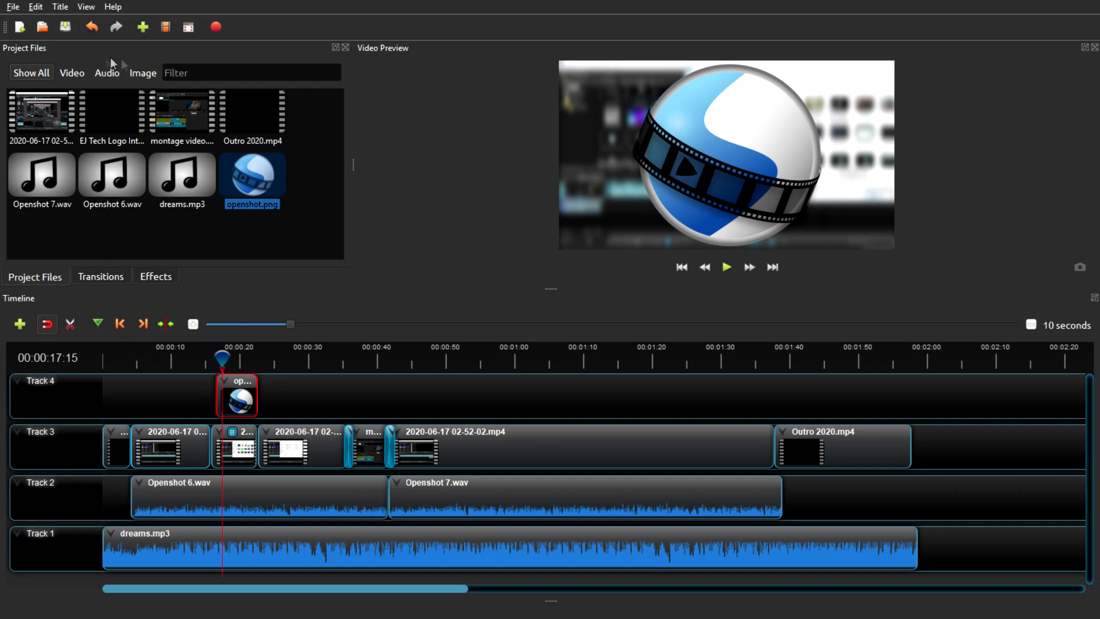
Save the project as OpenShot Vid in the Version 3 folder.
left_click(13, 7)
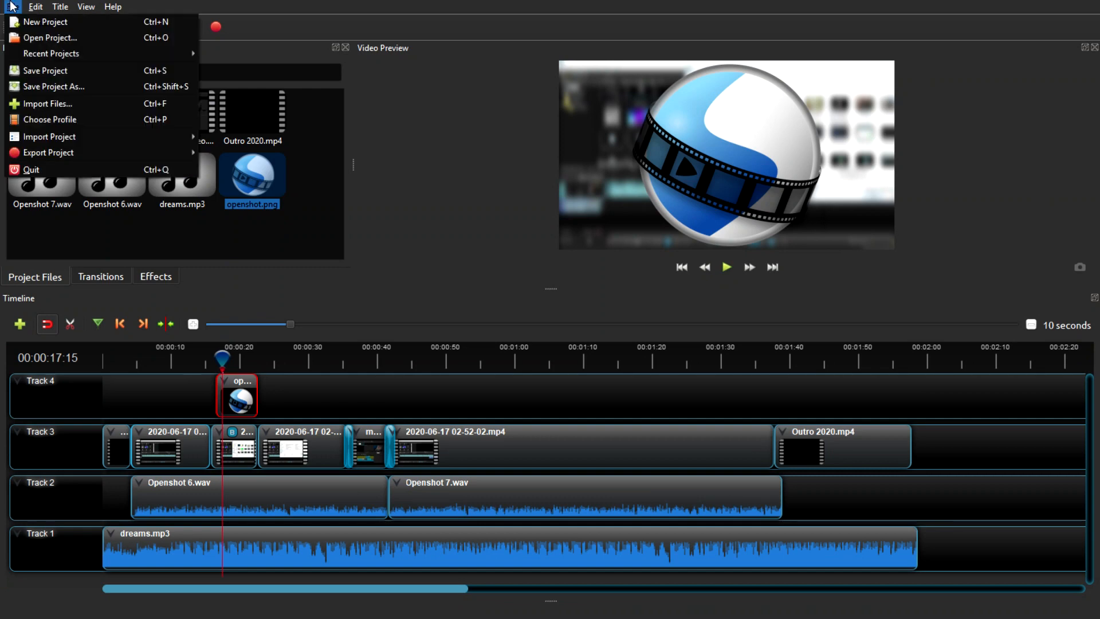
left_click(42, 69)
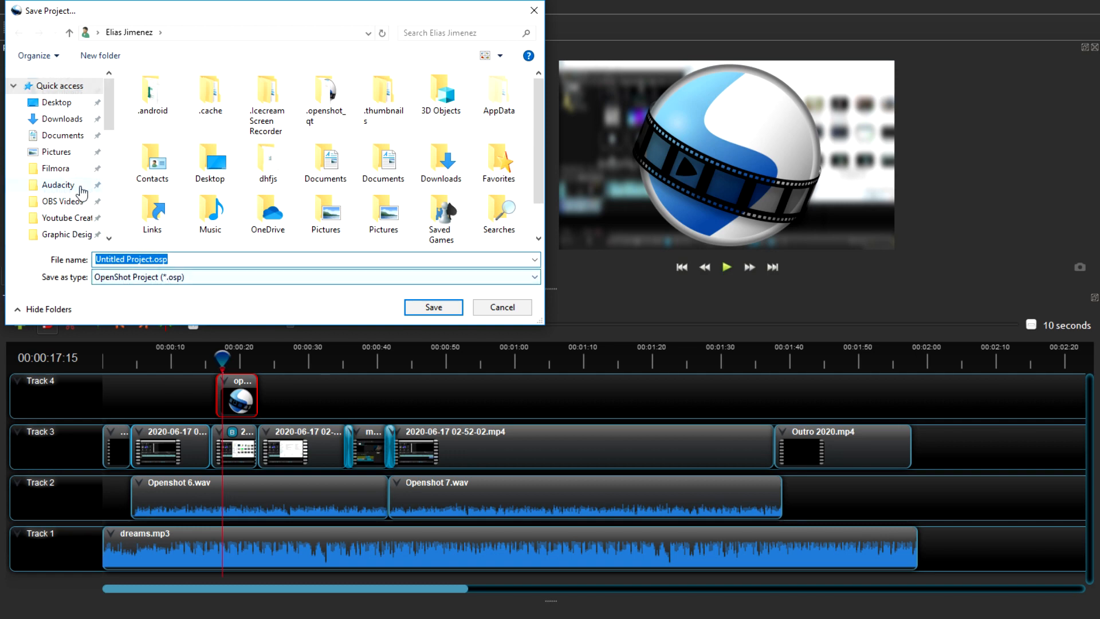
scroll(82, 192, "down", 3)
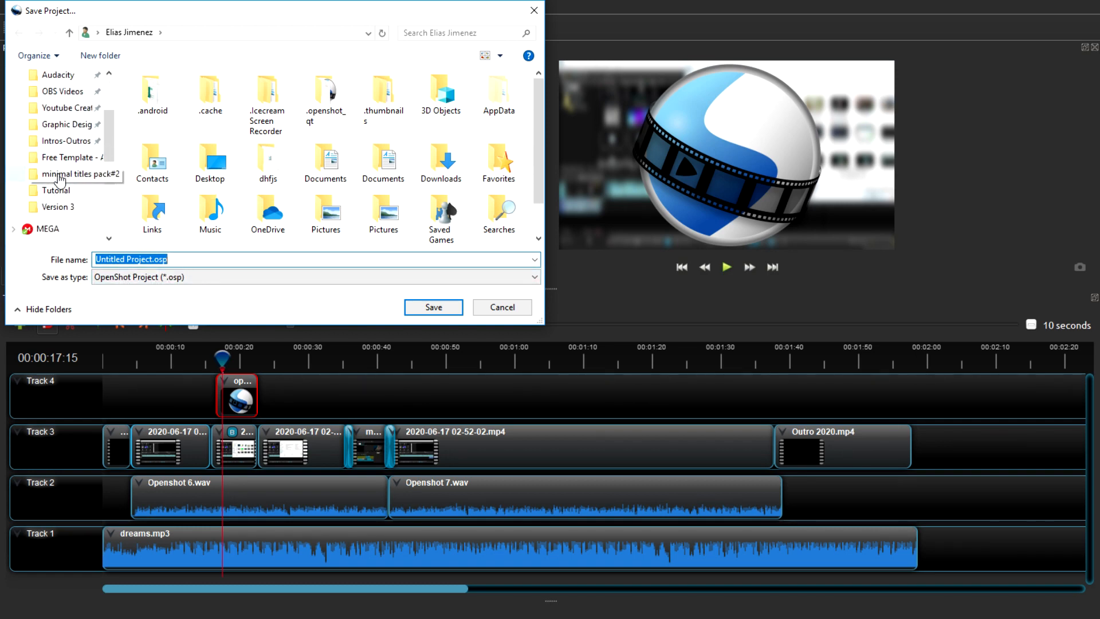
left_click(62, 210)
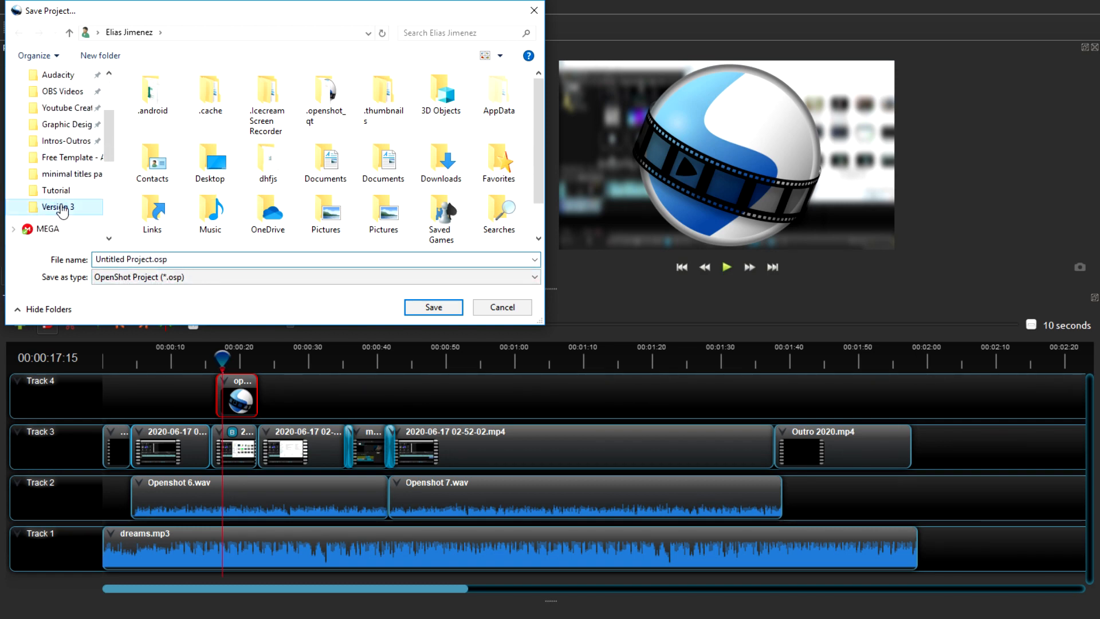
left_click(110, 258)
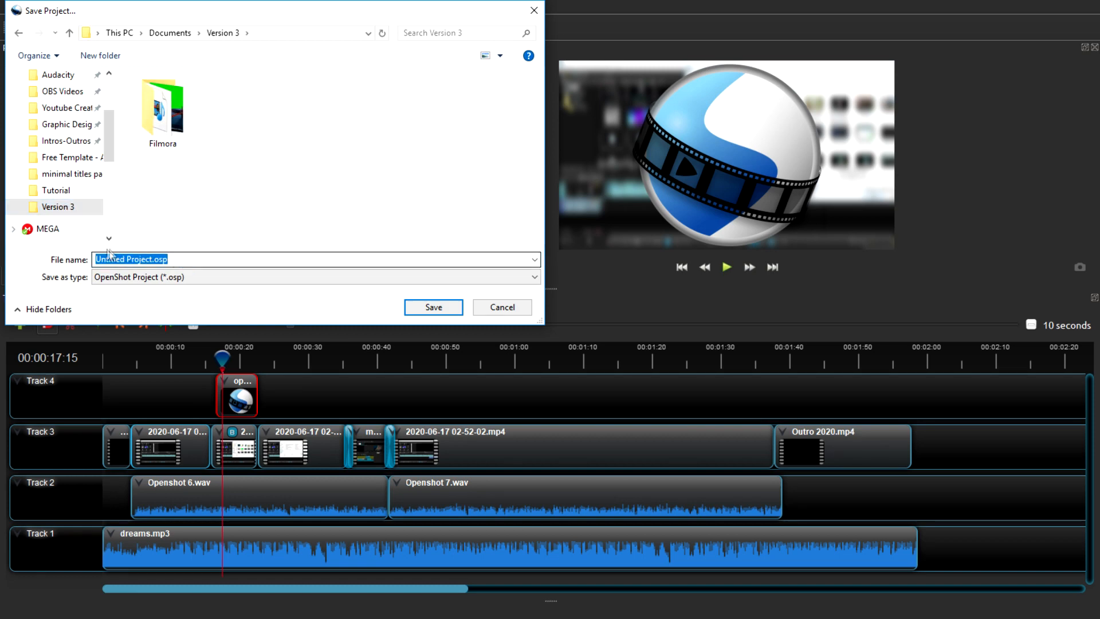
type("OpenShot Vid")
left_click(415, 310)
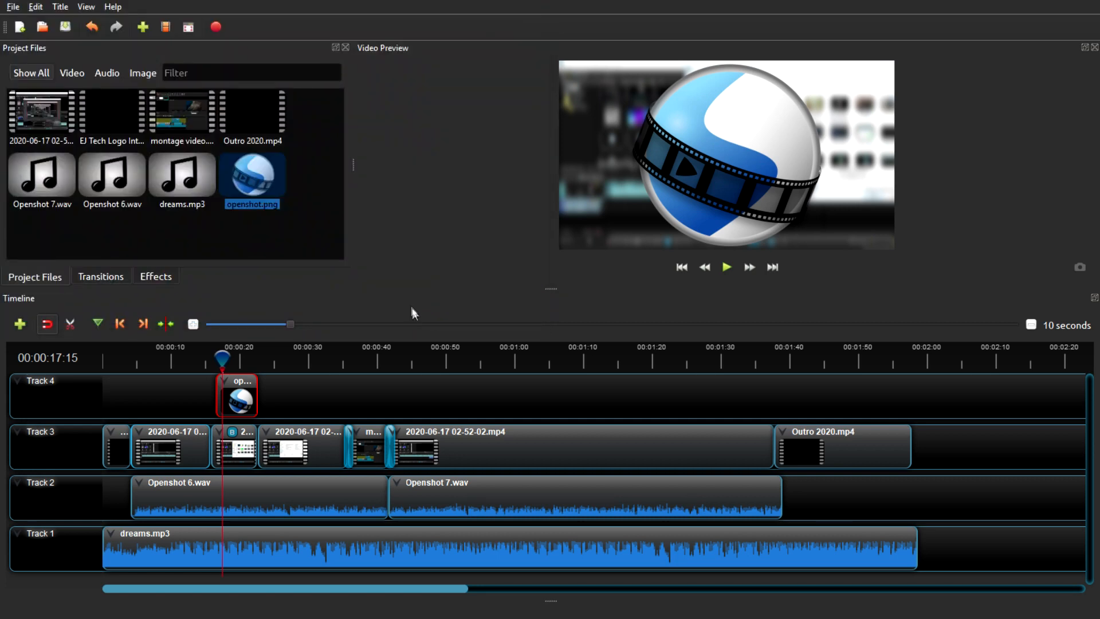
Start a video export and set its profile to Web and its target to YouTube-HD.
left_click(216, 28)
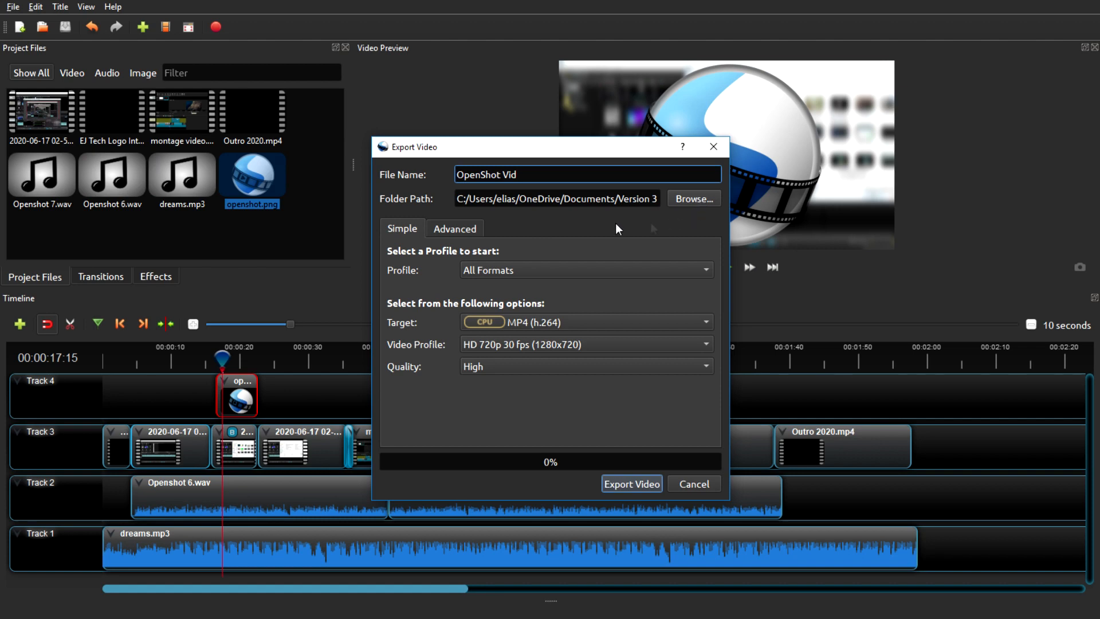
left_click(511, 275)
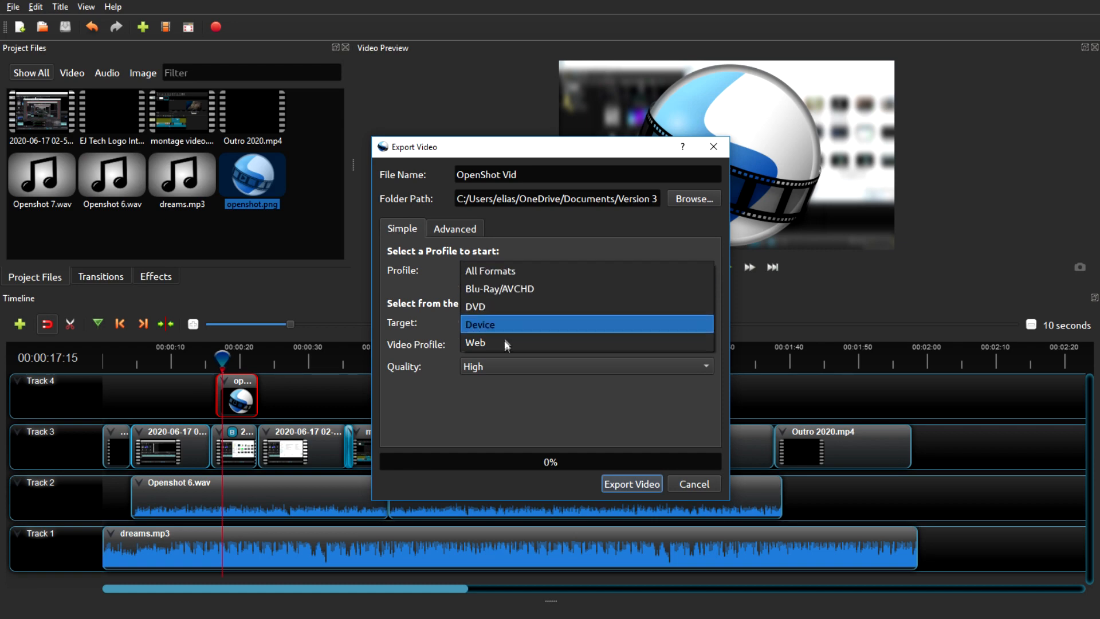
left_click(476, 344)
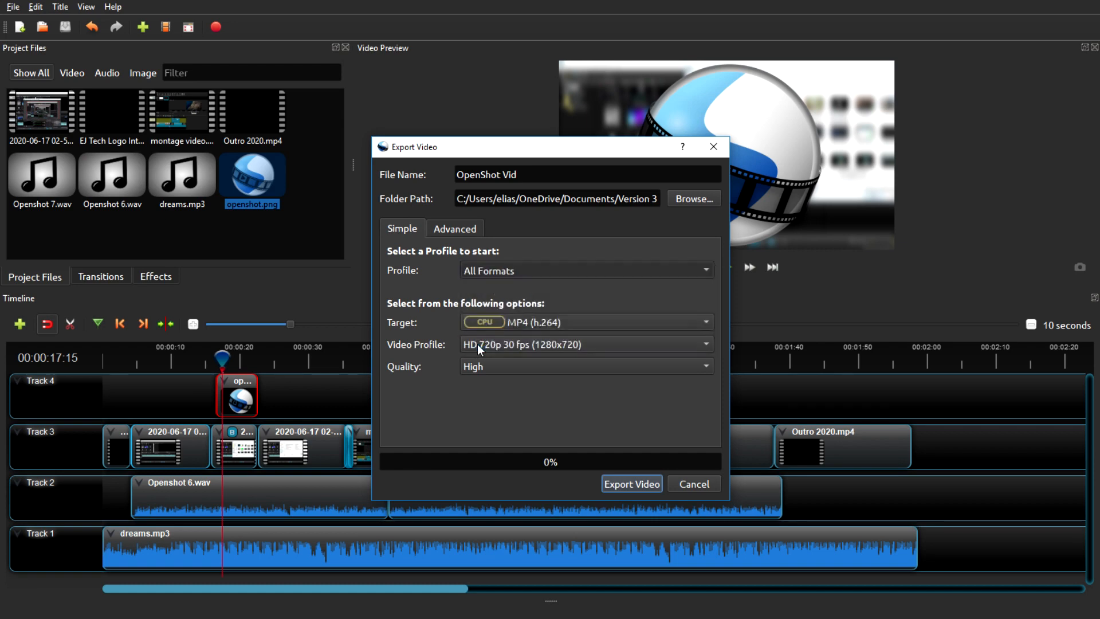
left_click(544, 324)
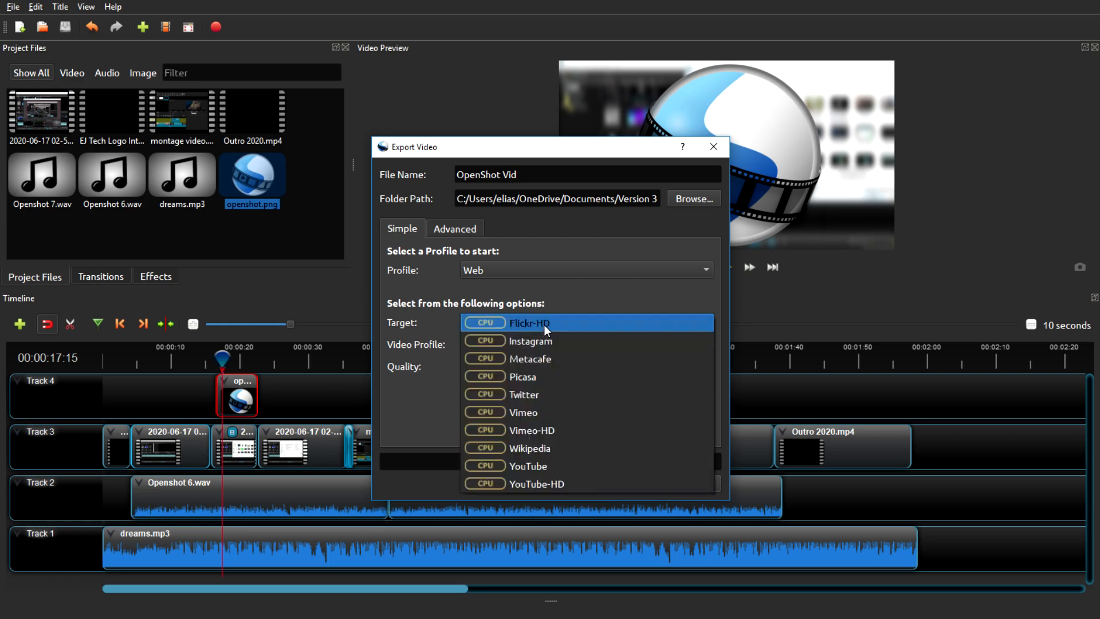
left_click(531, 484)
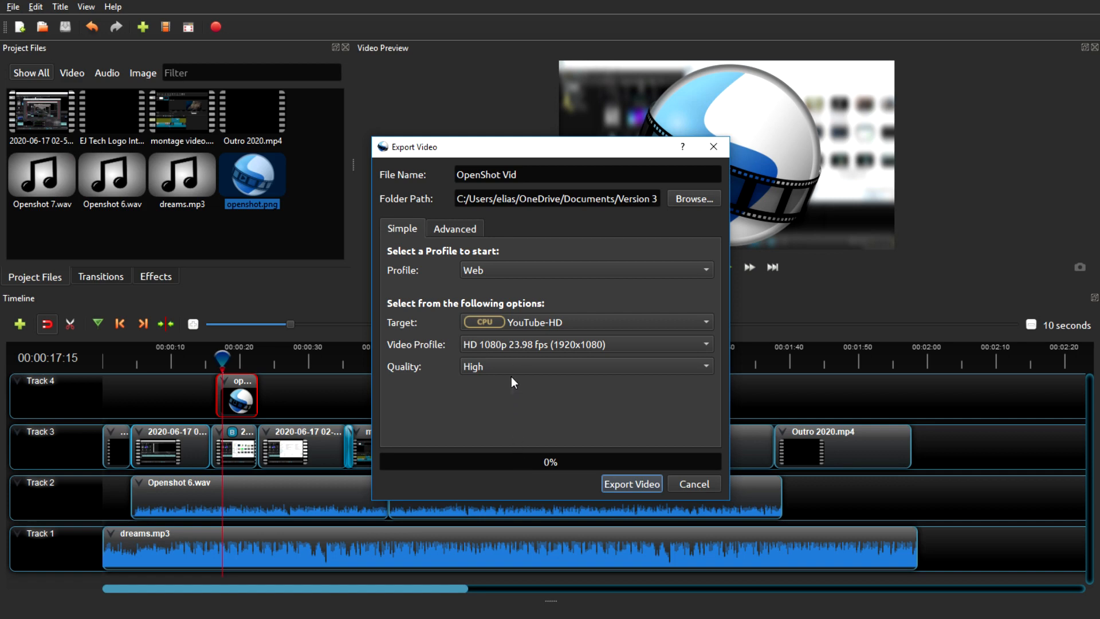
Choose the HD 1080p 23.98 fps (1920x1080) video profile with High quality for the export.
left_click(525, 346)
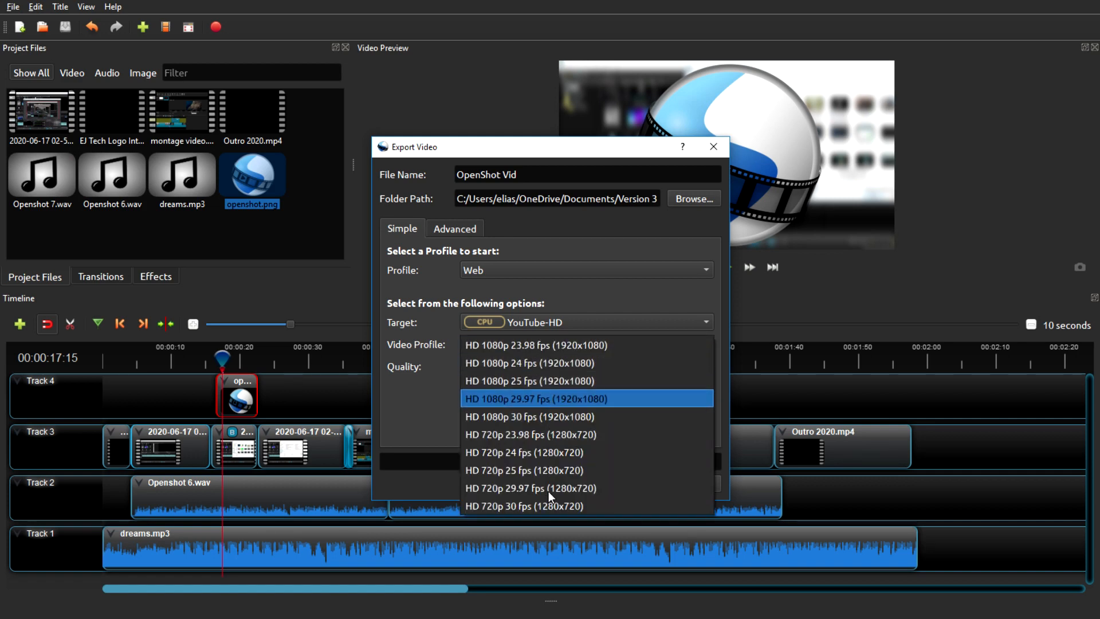
left_click(538, 346)
left_click(542, 365)
left_click(511, 367)
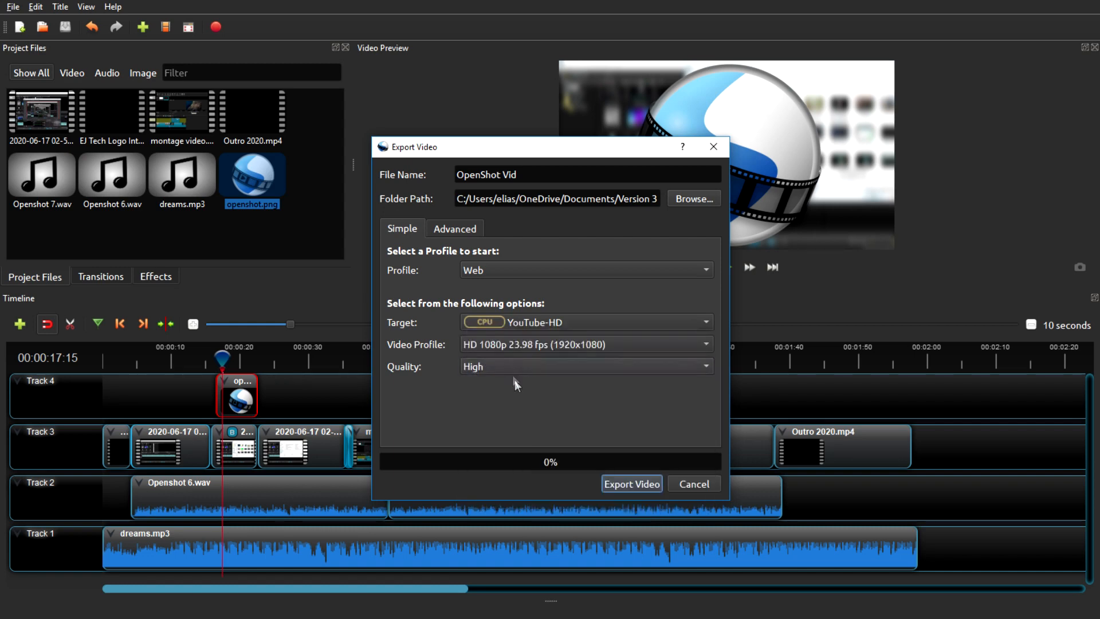
Review the advanced export options, including the export type choices, video settings and audio settings.
left_click(468, 232)
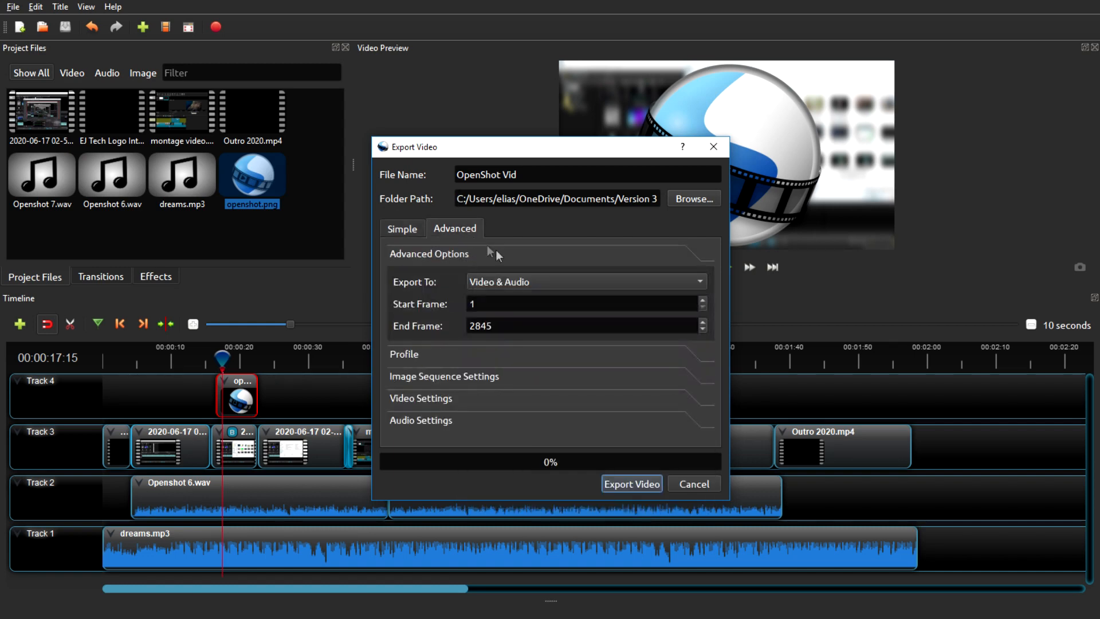
left_click(524, 284)
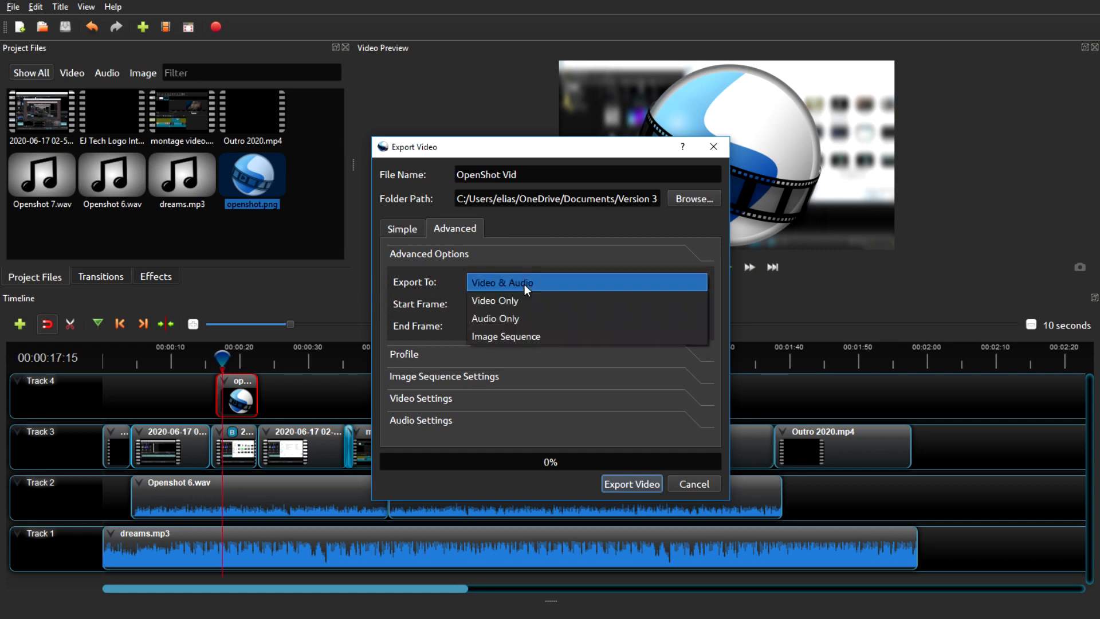
left_click(524, 284)
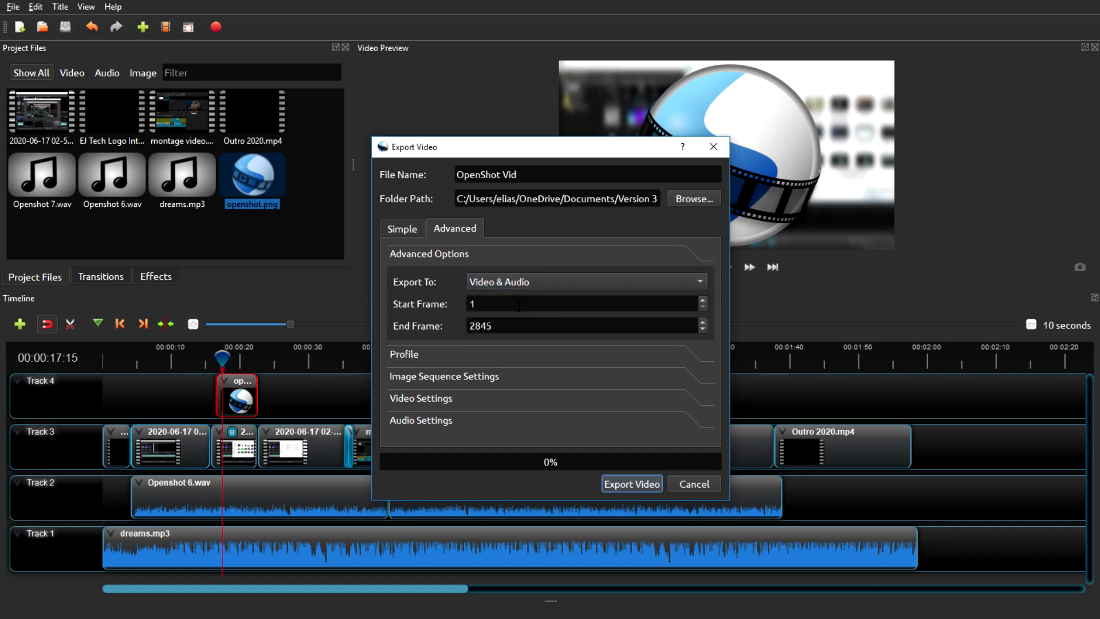
left_click(460, 399)
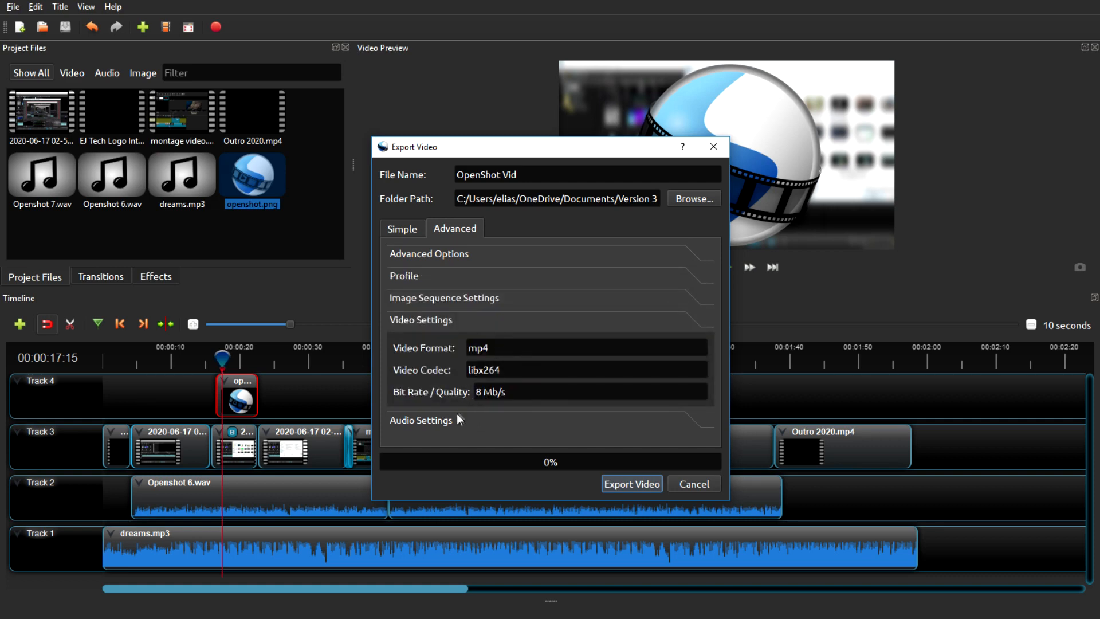
left_click(459, 420)
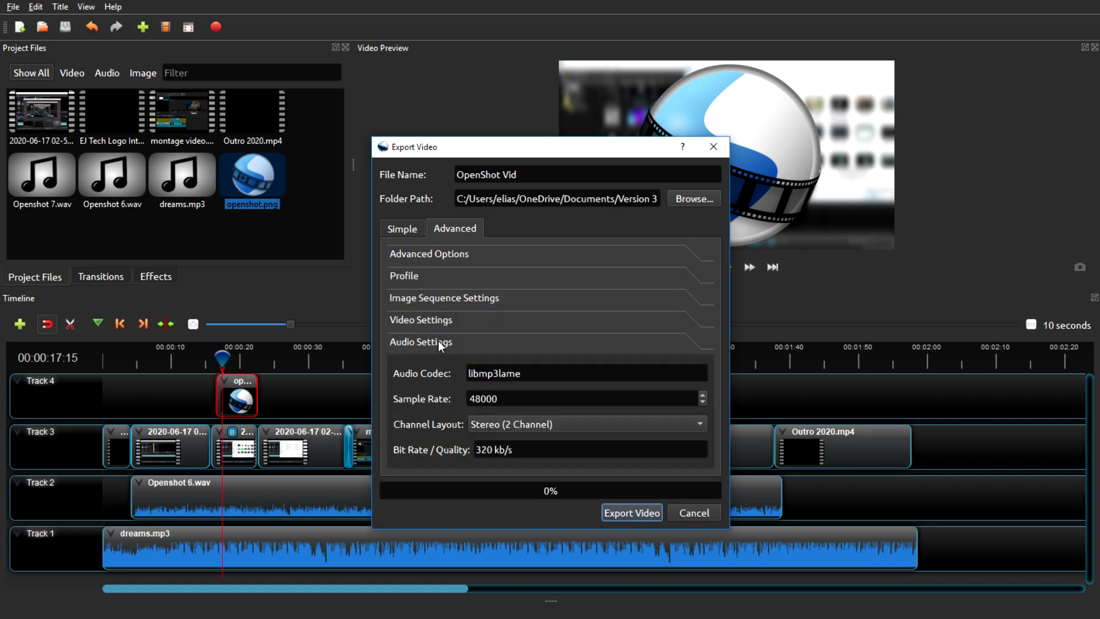
left_click(445, 318)
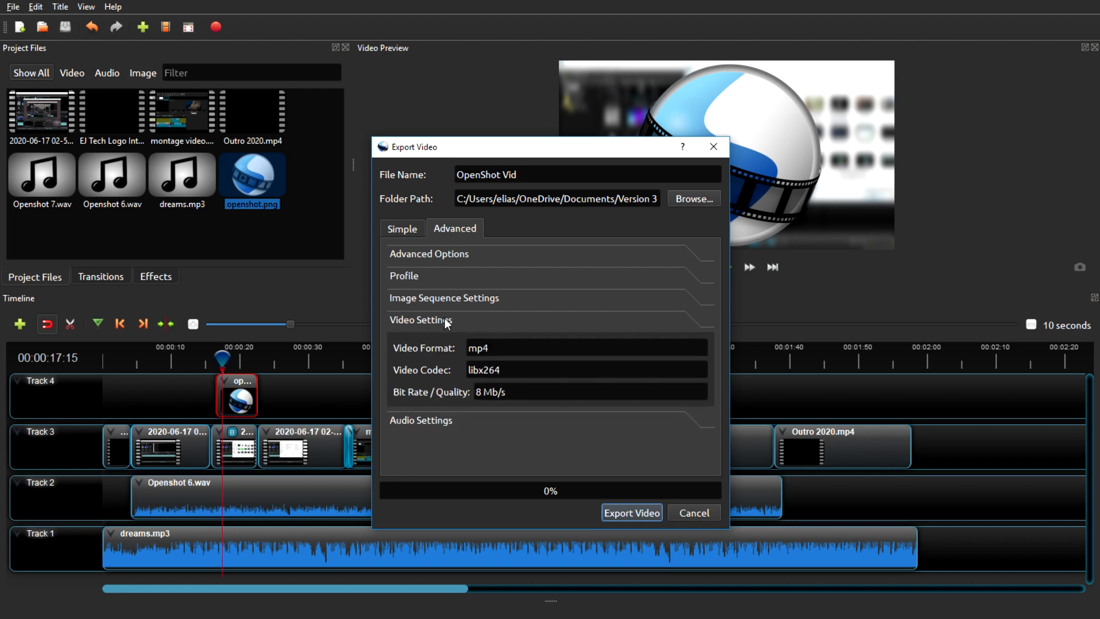
left_click(449, 250)
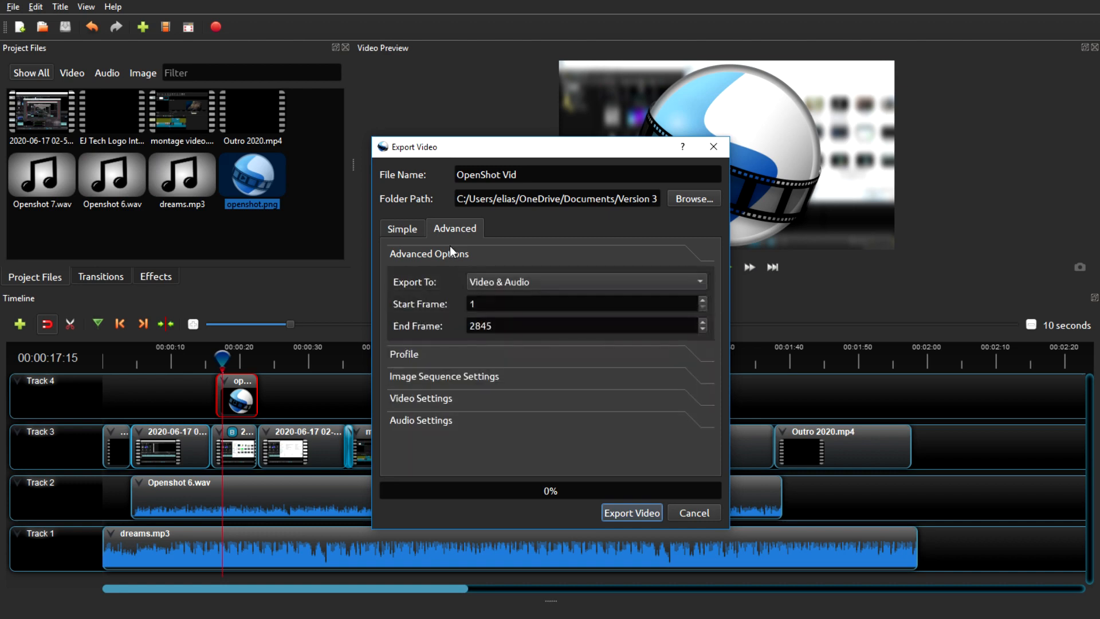
Return to the simple export settings and export the video.
left_click(419, 233)
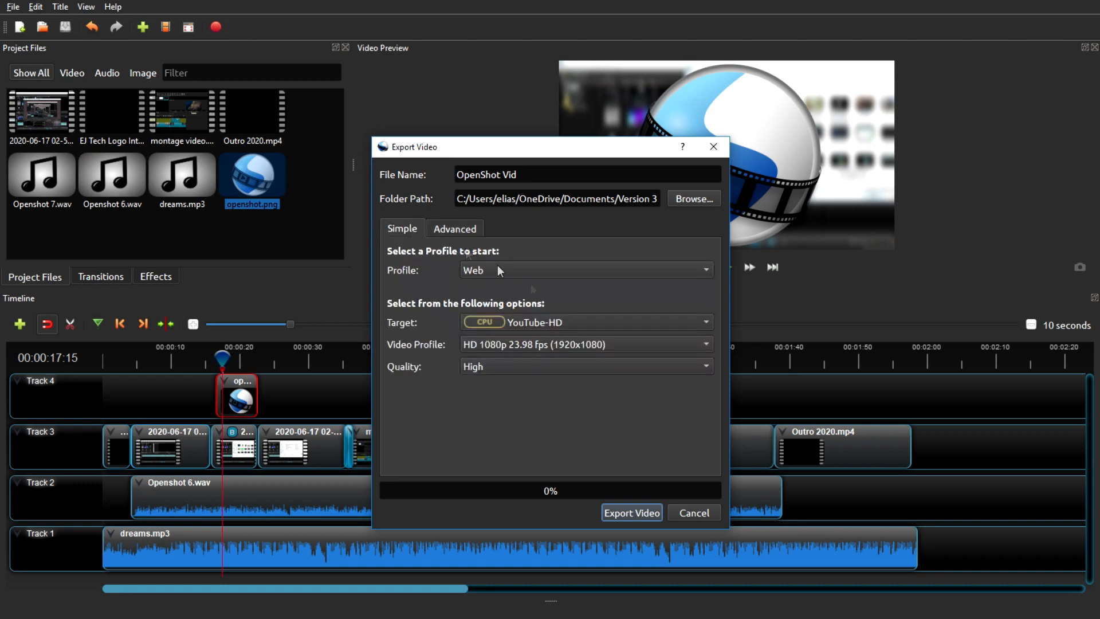
left_click(638, 511)
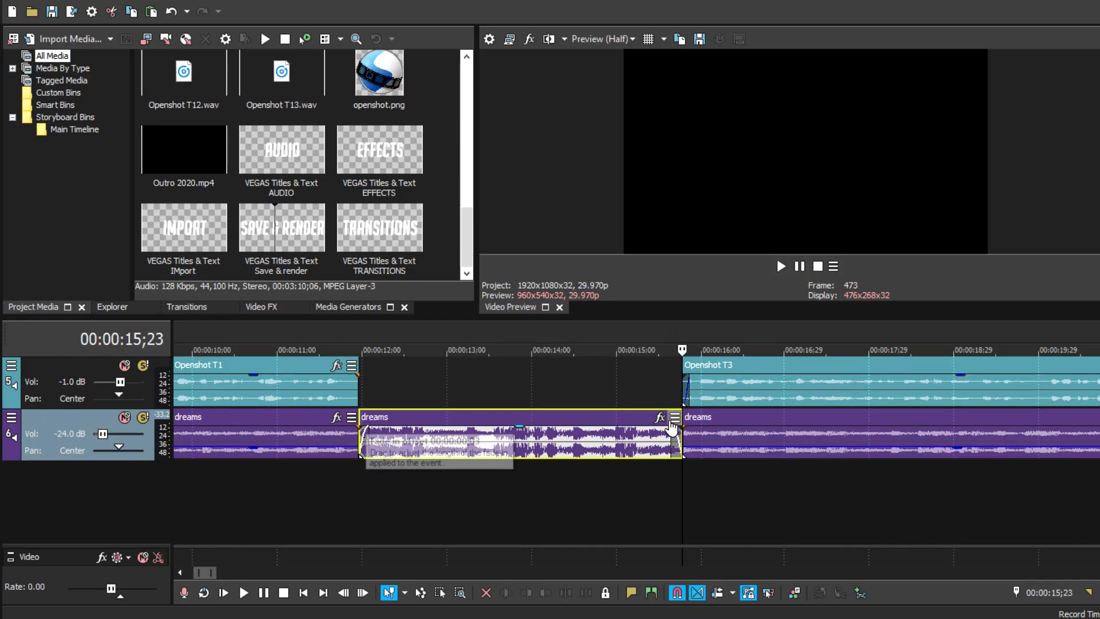
Split the dreams music event at 00:14:23;07, where the last narration clip, Openshot T13, ends.
scroll(712, 517, "down", 5)
scroll(713, 525, "down", 3)
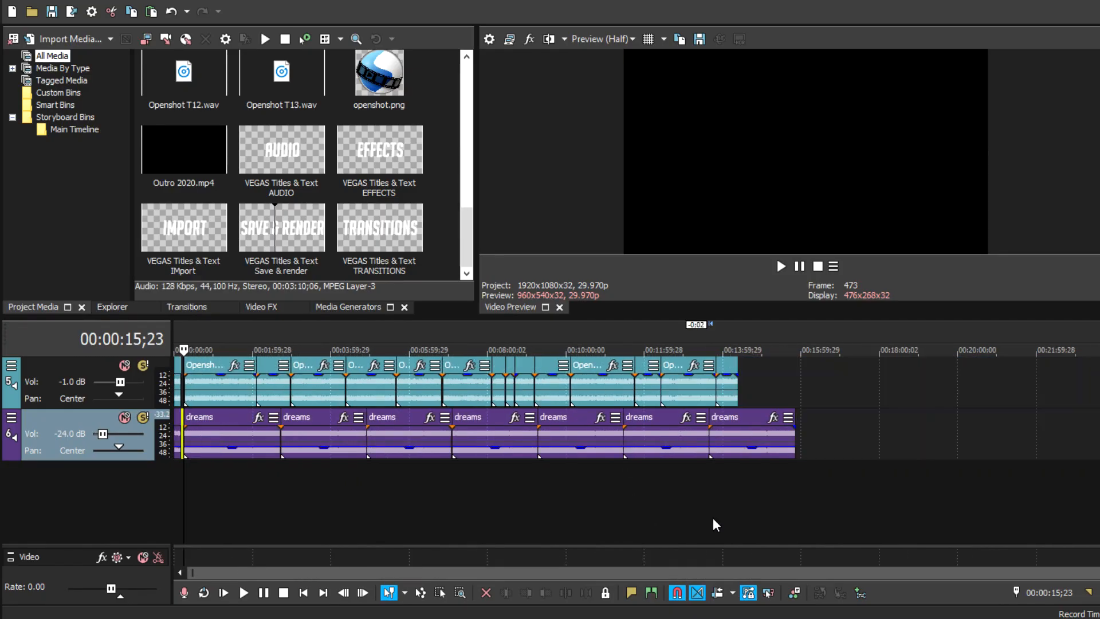
left_click(742, 476)
scroll(742, 476, "up", 5)
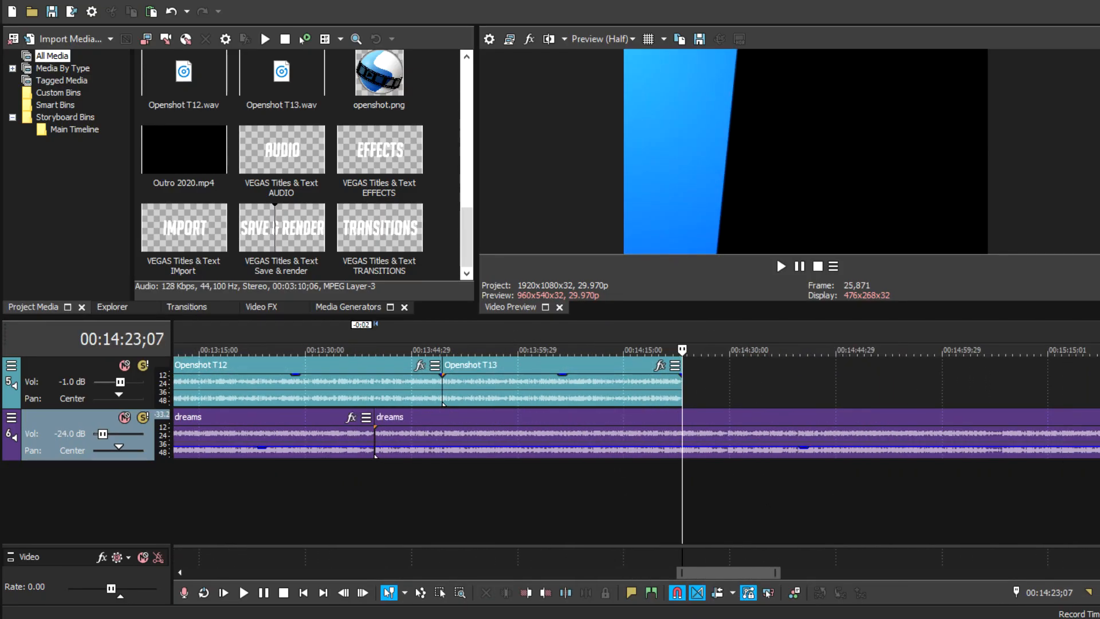
scroll(917, 492, "up", 5)
scroll(805, 533, "down", 4)
scroll(697, 524, "up", 7)
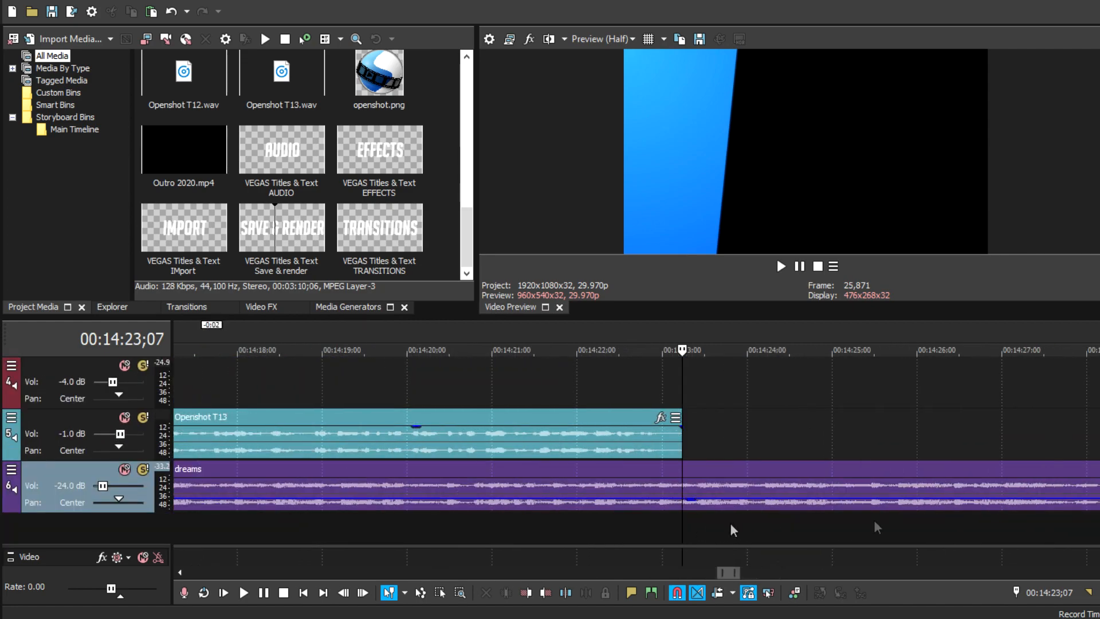
scroll(697, 524, "down", 1)
right_click(688, 417)
left_click(708, 307)
scroll(694, 435, "up", 4)
mouse_move(694, 436)
left_mouse_down()
mouse_move(744, 433)
mouse_move(685, 433)
left_mouse_up()
scroll(761, 504, "down", 10)
scroll(953, 496, "up", 1)
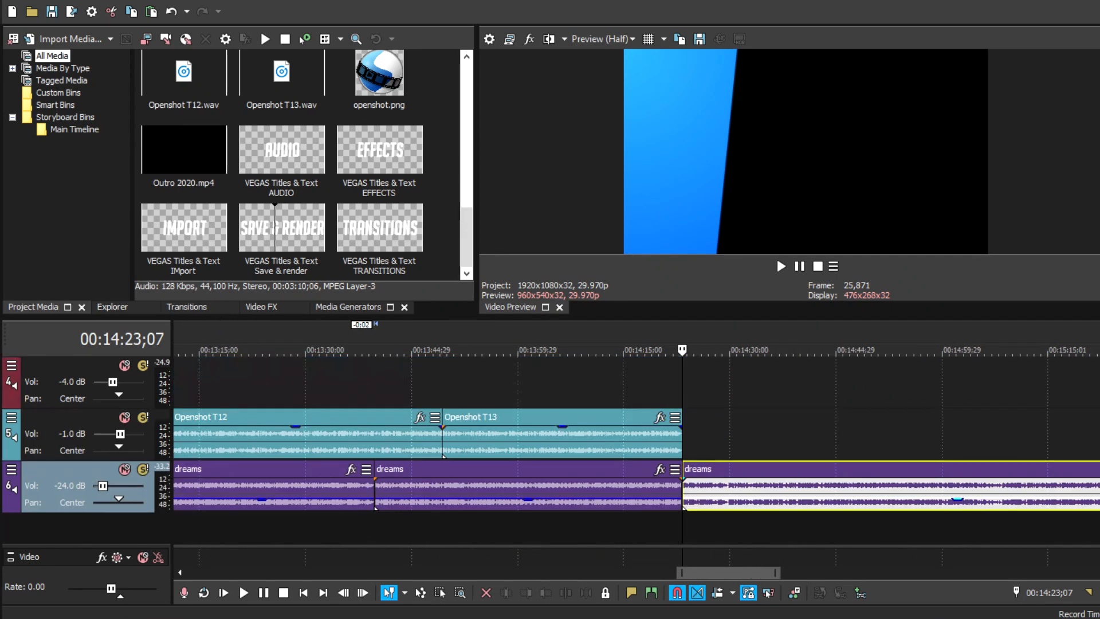
Trim the end of the last dreams music event to 00:14:42;20, where the closing outro video clip ends.
scroll(964, 458, "down", 4)
scroll(795, 447, "up", 2)
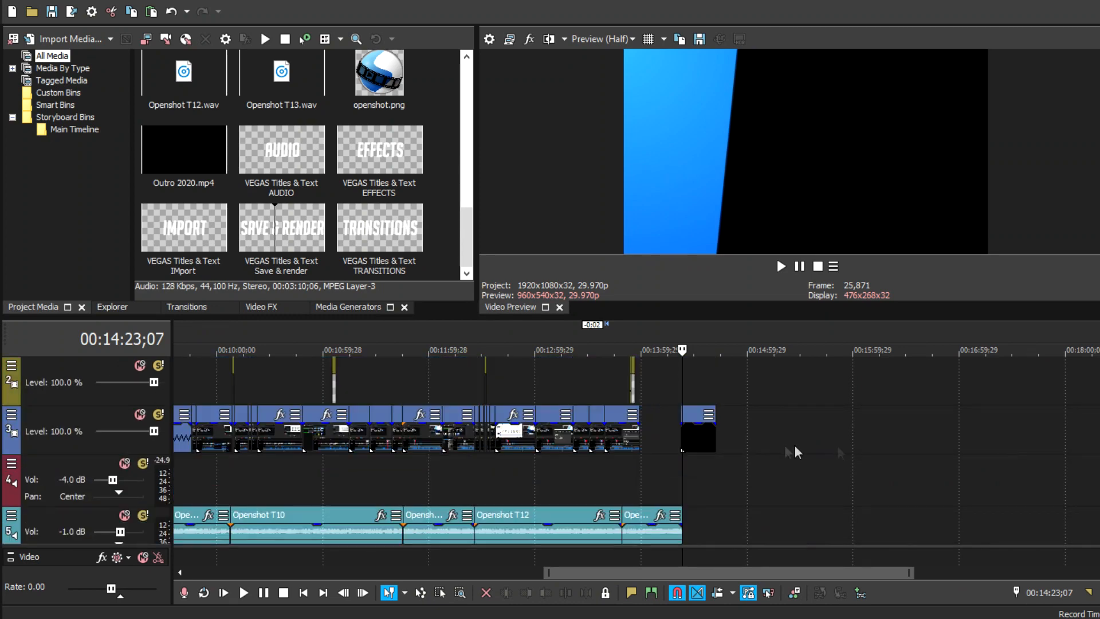
left_click(715, 466)
scroll(715, 467, "down", 1)
scroll(710, 488, "down", 1)
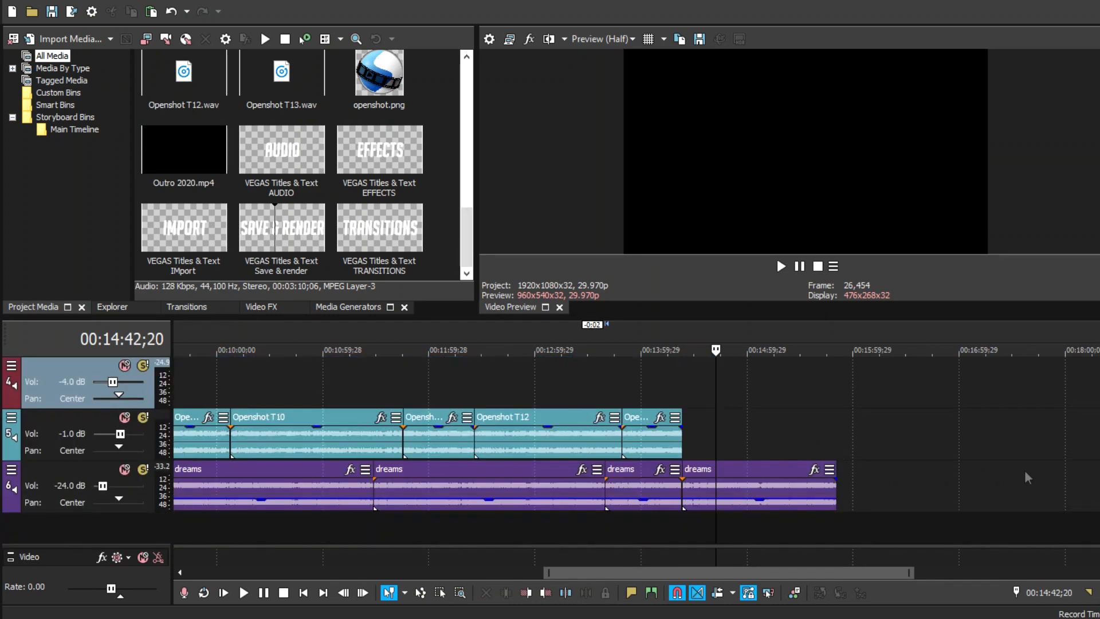
scroll(743, 511, "up", 4)
left_click_drag(1099, 498, 682, 516)
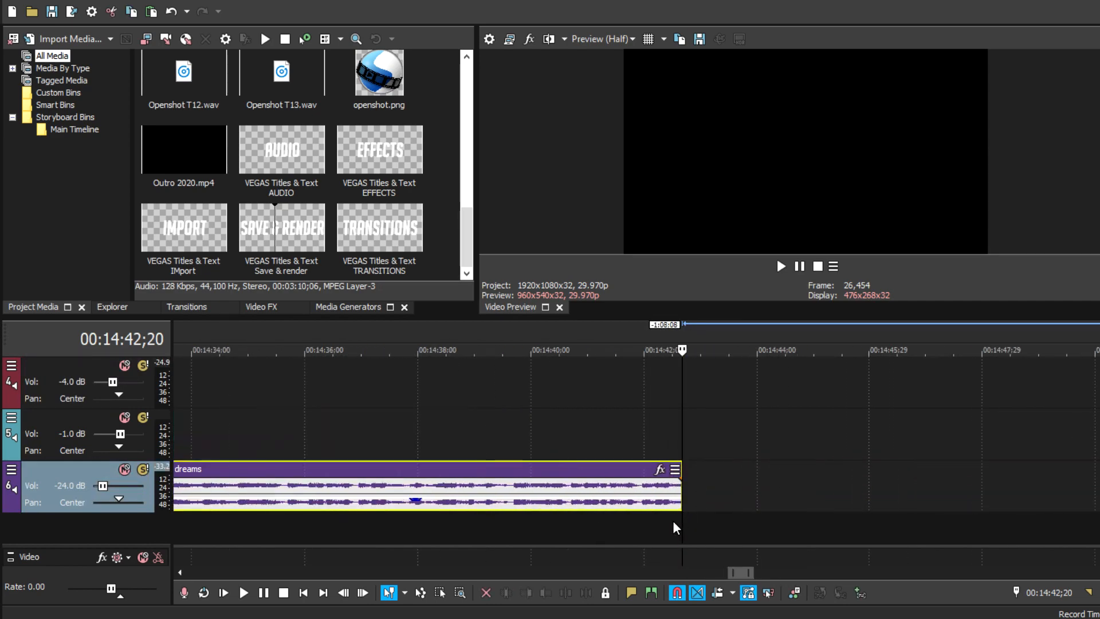